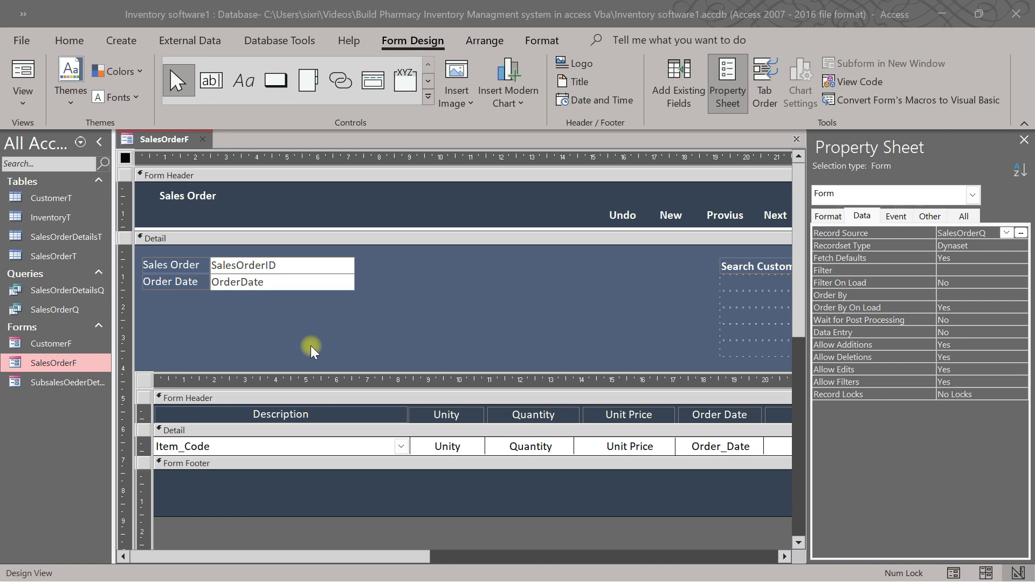
- Switch SalesOrderF to Form View to preview sales order 1 with its Panadol and Metformin lines
scroll(387, 361, "down", 2)
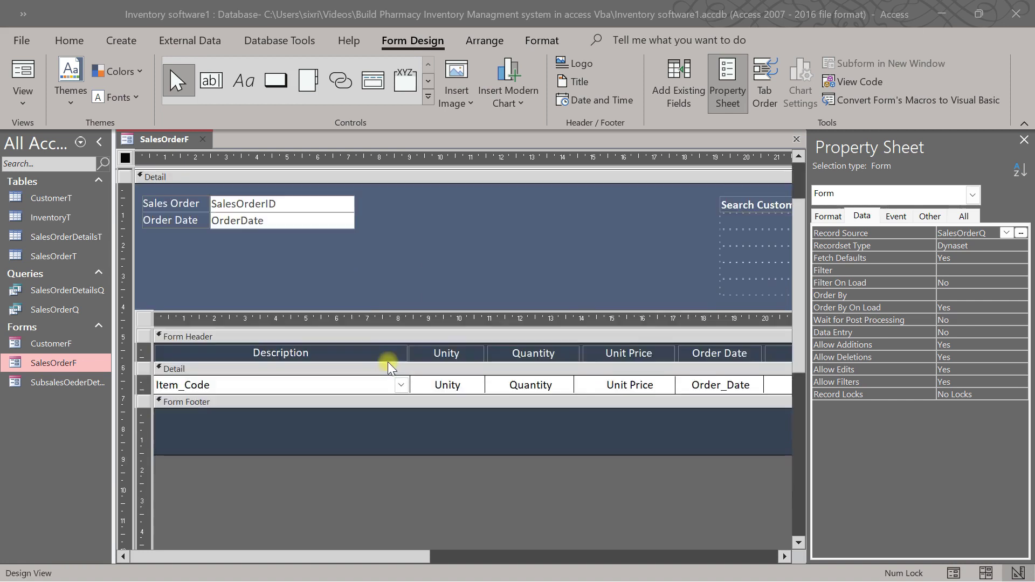
scroll(387, 361, "up", 2)
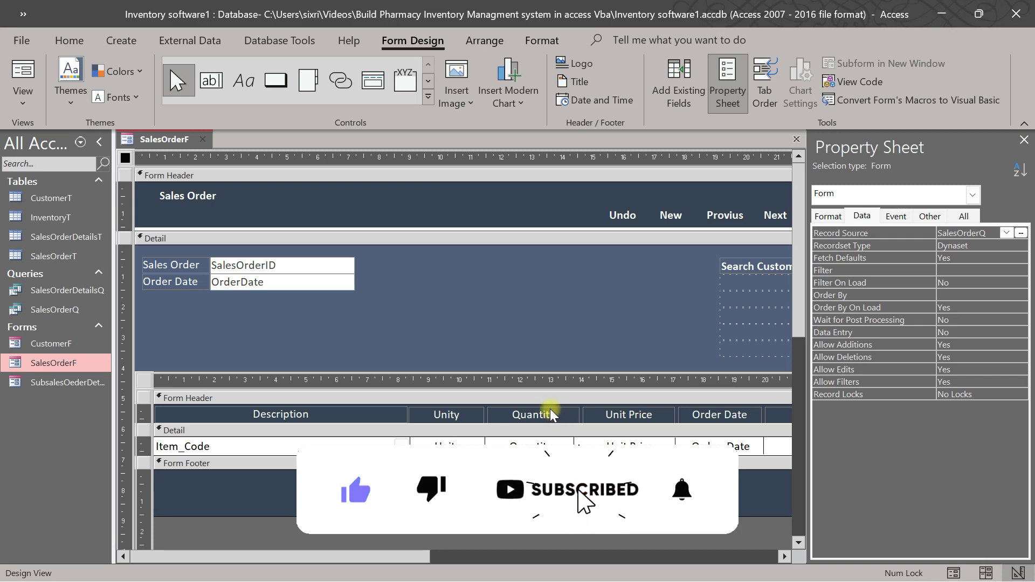
left_click(952, 574)
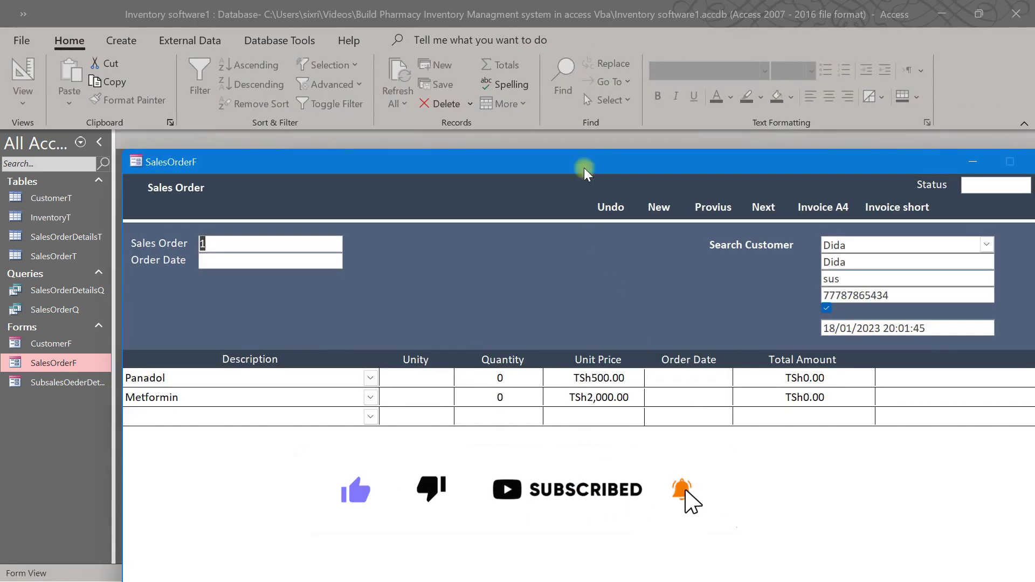
- Move the SalesOrderF window up and return the form to Design View
left_click_drag(584, 170, 507, 46)
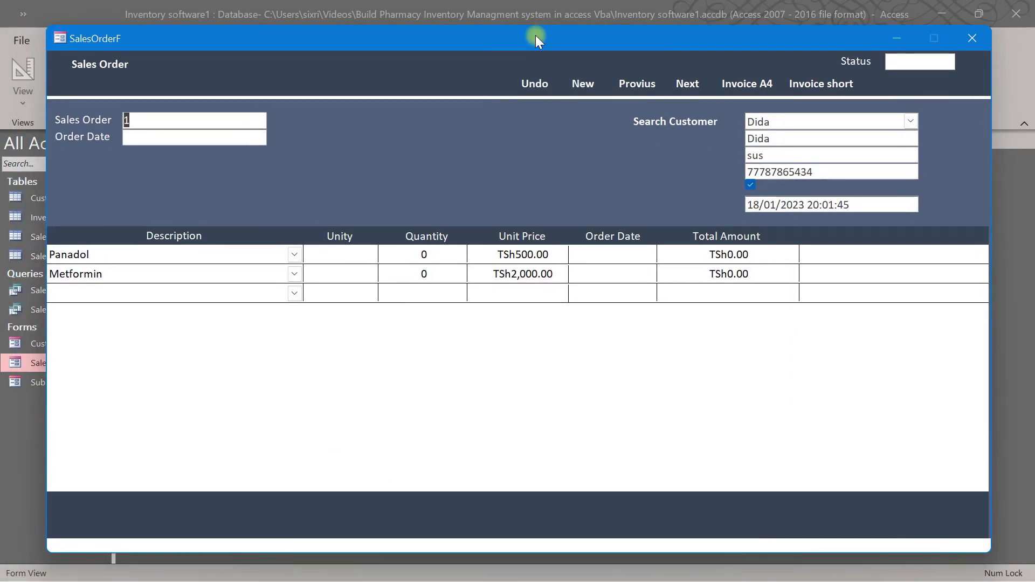
right_click(535, 35)
left_click(523, 34)
right_click(361, 40)
left_click(430, 154)
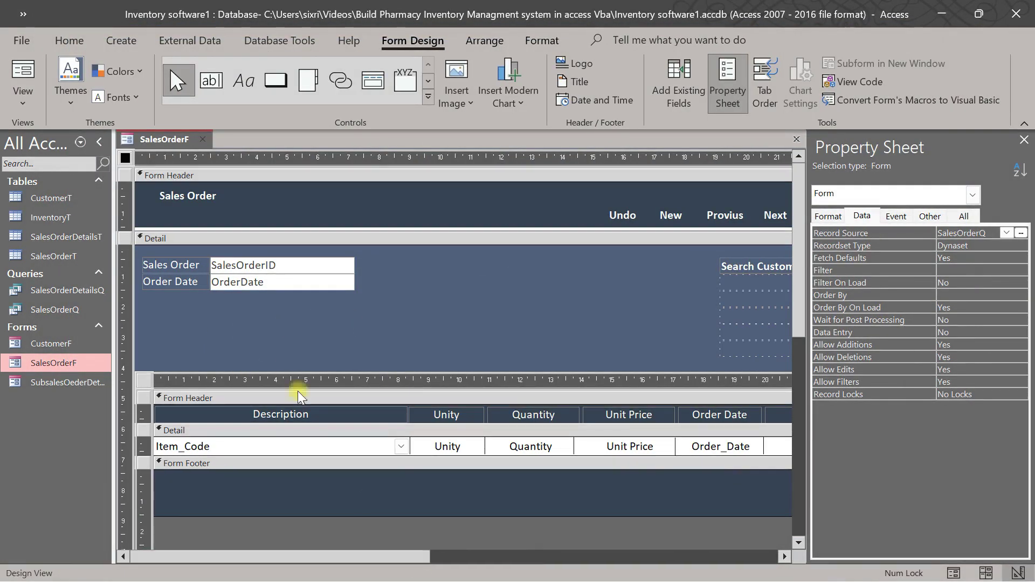
- Show the Property Sheet's Format properties and save the SalesOrderF form
left_click(837, 219)
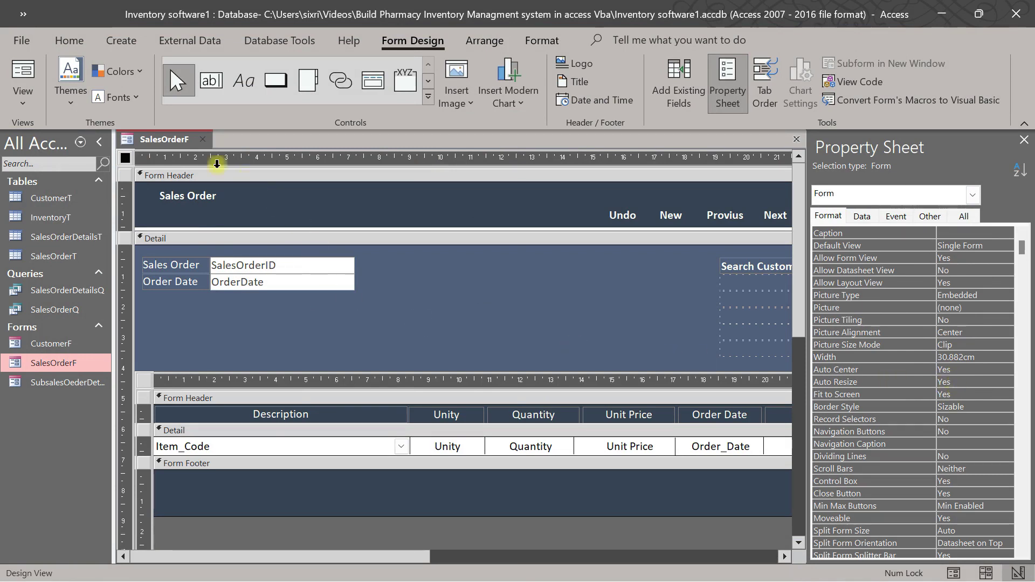
right_click(143, 138)
left_click(162, 147)
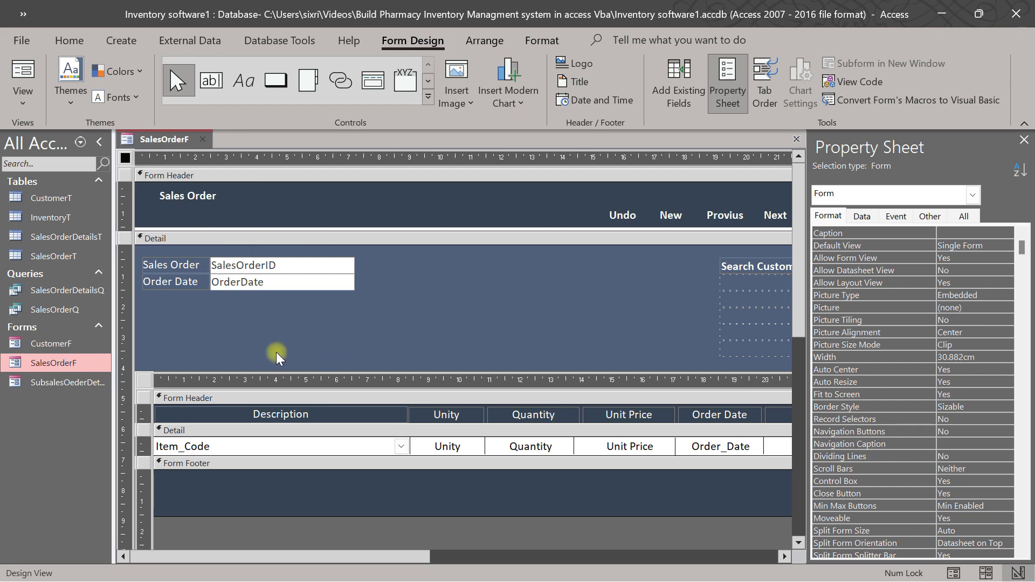
left_click(212, 80)
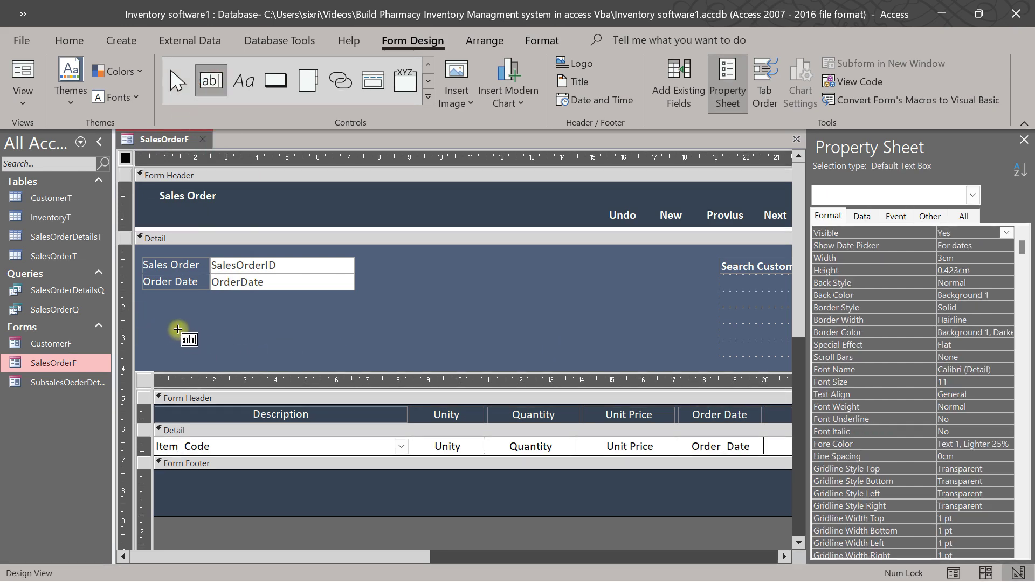
- Draw a text box below Order Date, with its label above it and both left-aligned
left_click_drag(219, 335, 362, 352)
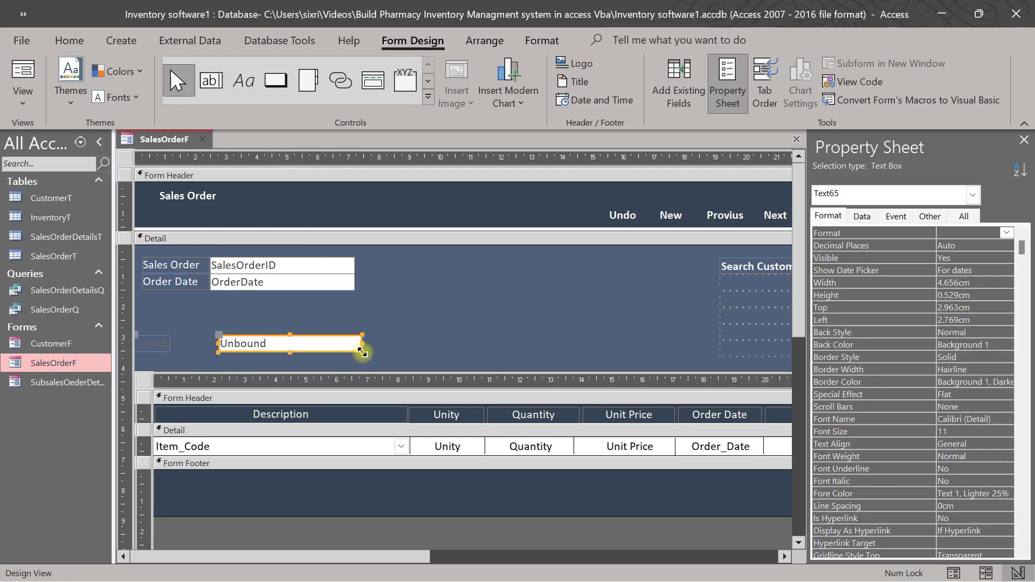
left_click(151, 337)
left_click_drag(152, 337, 210, 346)
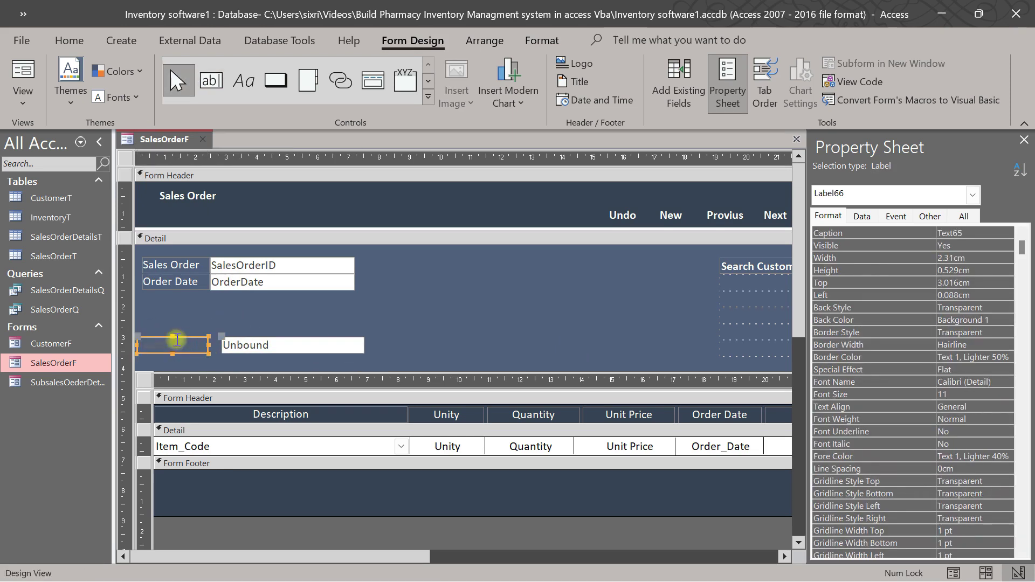
left_click_drag(137, 337, 220, 319)
left_click_drag(330, 319, 182, 348)
right_click(181, 348)
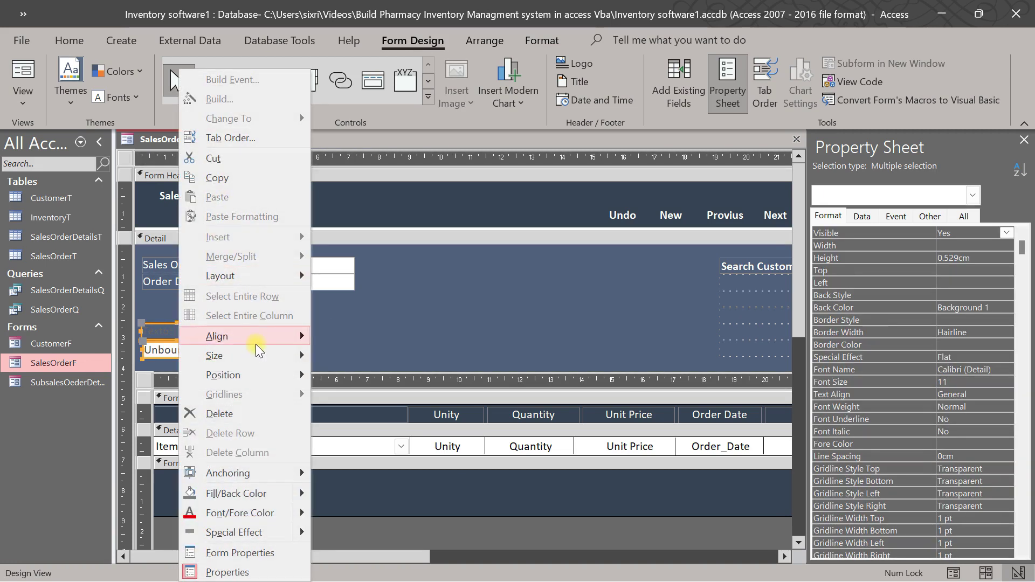
mouse_move(257, 349)
left_click(346, 338)
left_click(299, 332)
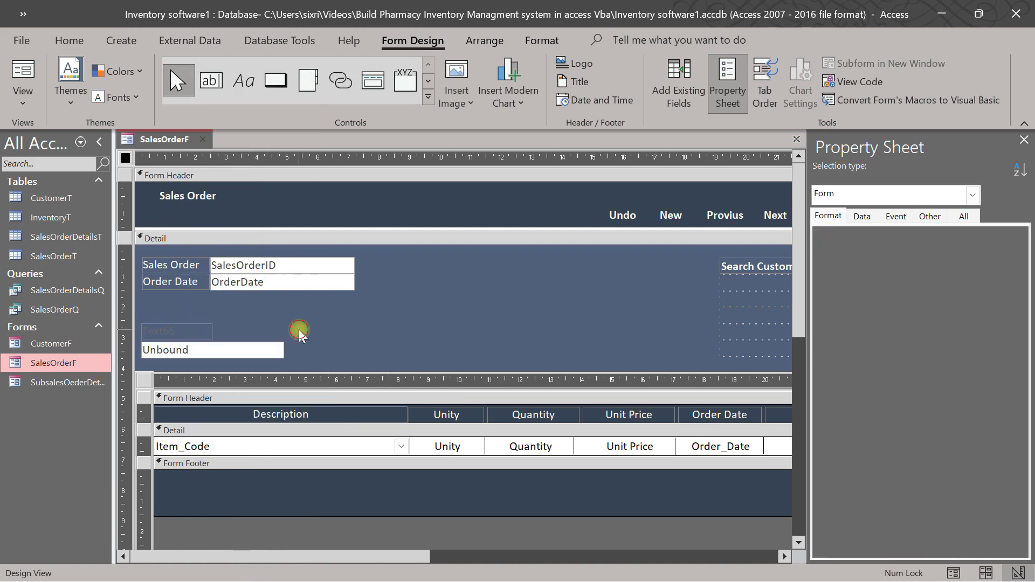
- Rename the new label from Text65 to 'Bar Code lookup'
left_click(173, 331)
left_click(197, 331)
left_click_drag(197, 331, 137, 329)
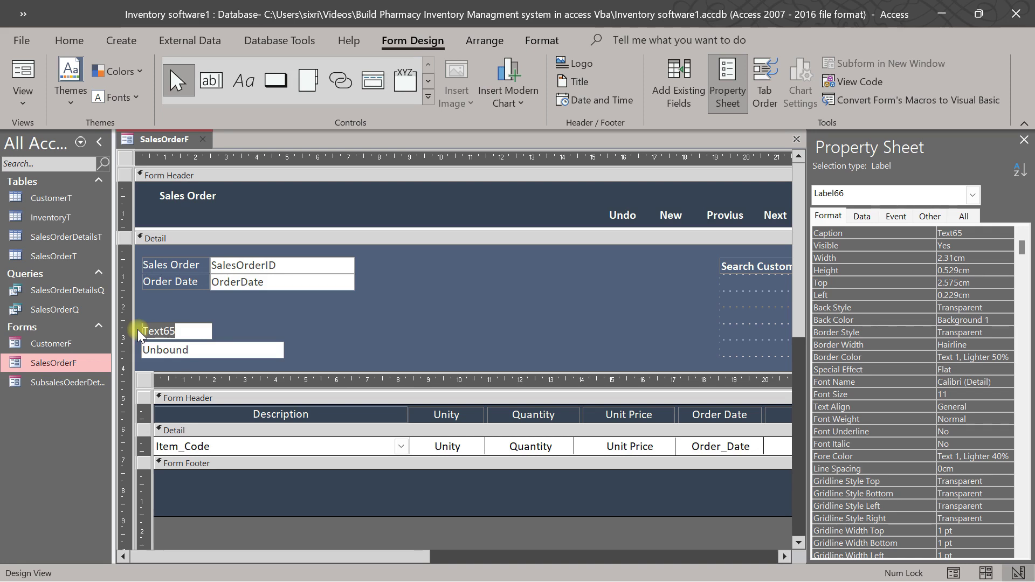
type("Bar ")
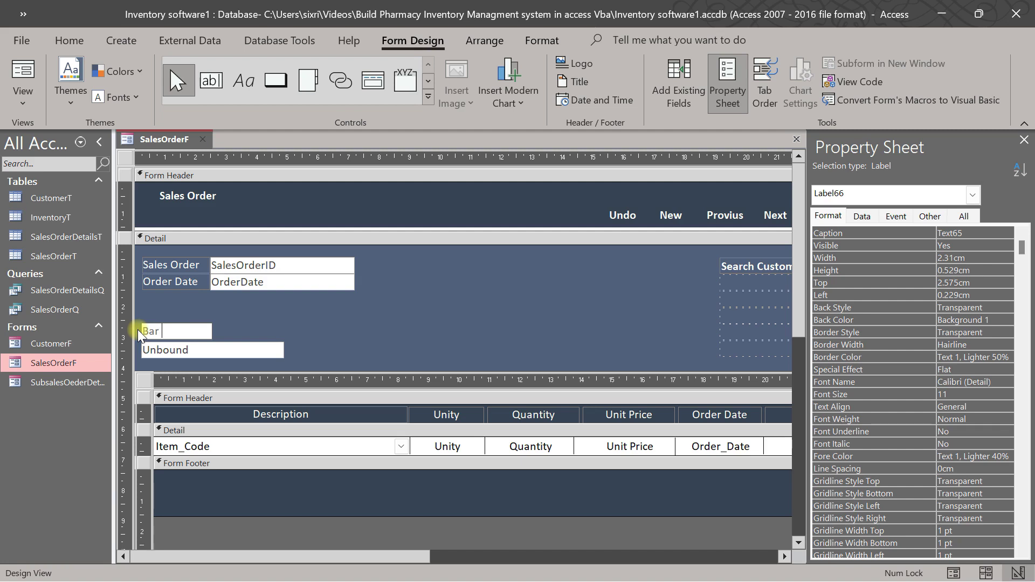
type("Code")
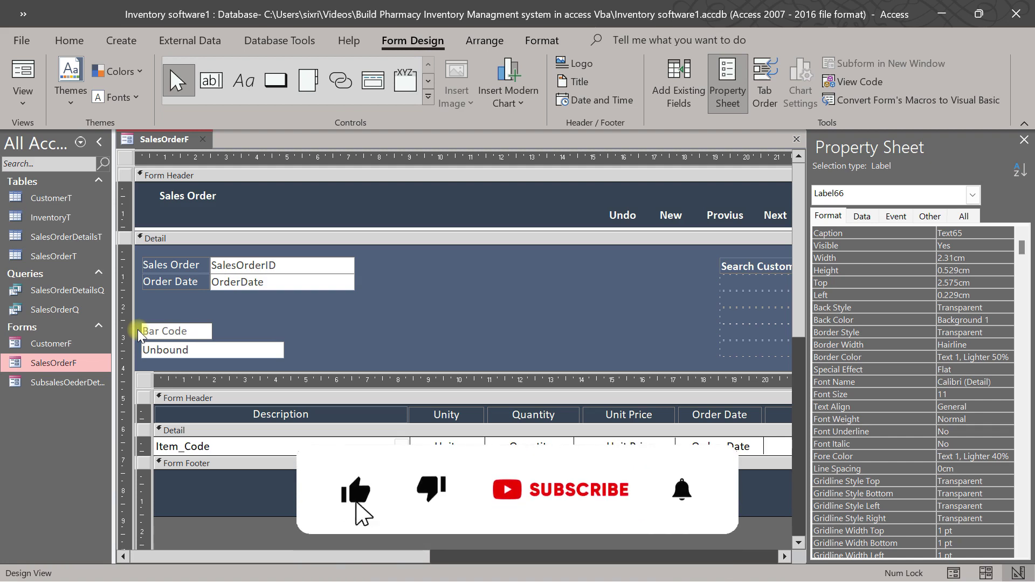
type(" lo")
type("o")
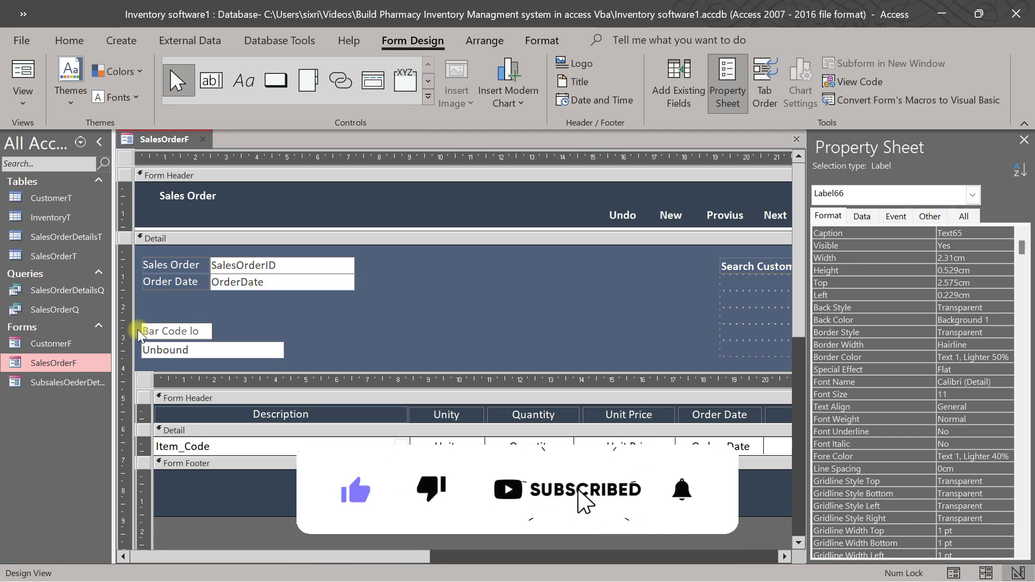
type("kup")
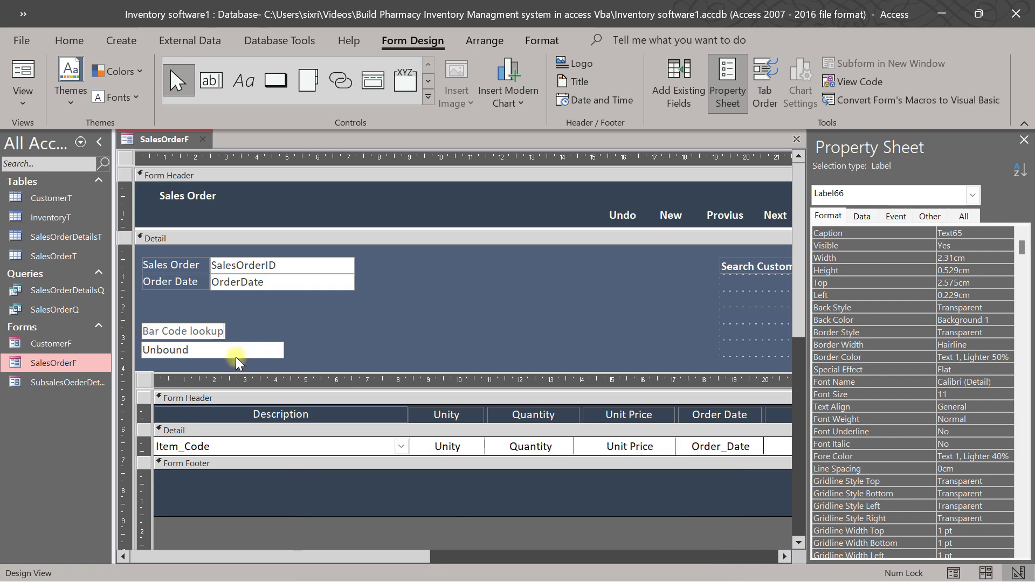
left_click(320, 338)
- Copy the Sales Order label's formatting onto the Bar Code lookup label with Format Painter
left_click(193, 333)
left_click(173, 264)
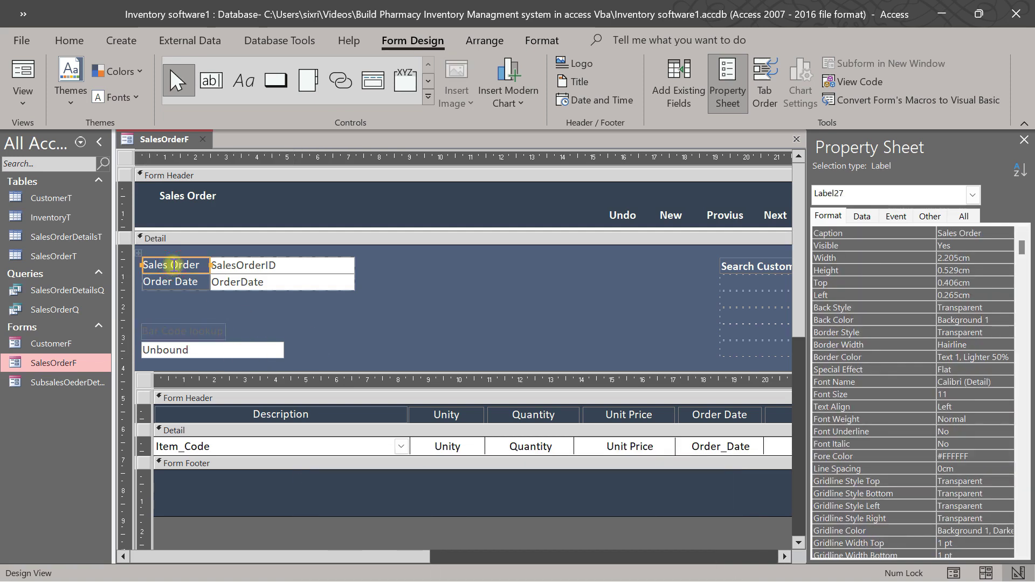
left_click(531, 39)
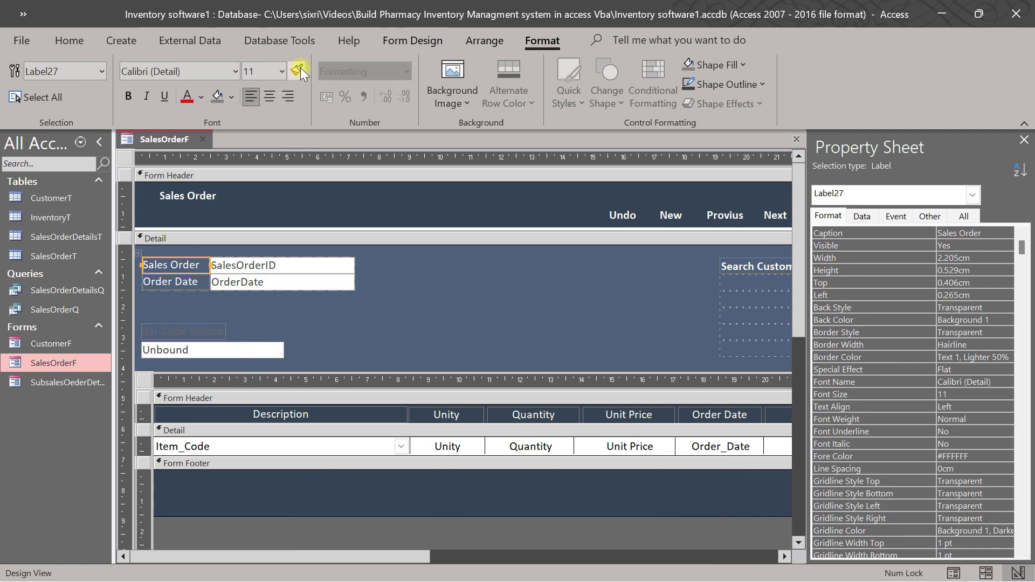
left_click(300, 67)
left_click(192, 331)
left_click(249, 329)
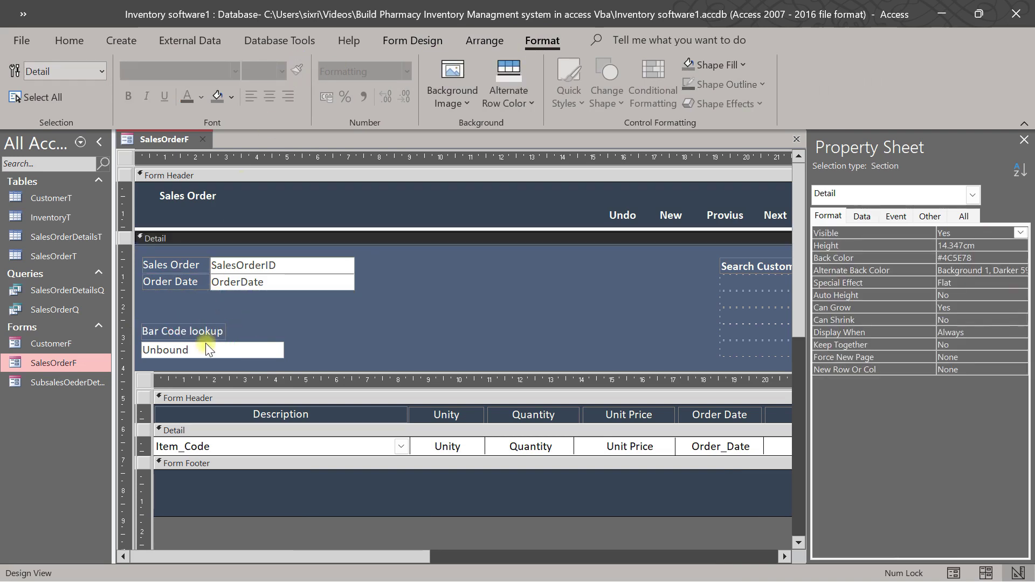
left_click(205, 345)
left_click(307, 334)
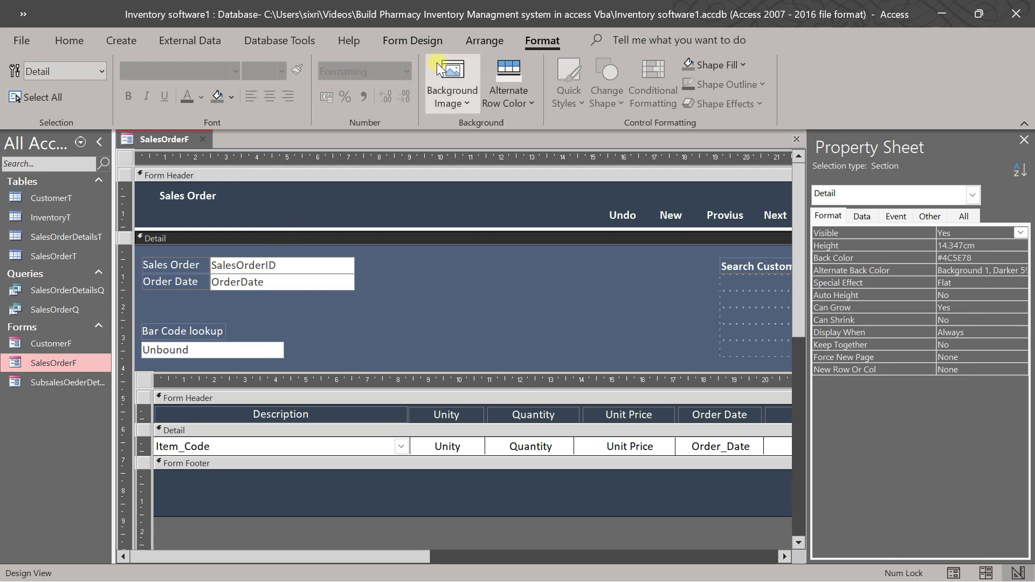
left_click(488, 41)
- Add a plain command button captioned 'Lookup' beside the Bar Code lookup text box
left_click(415, 41)
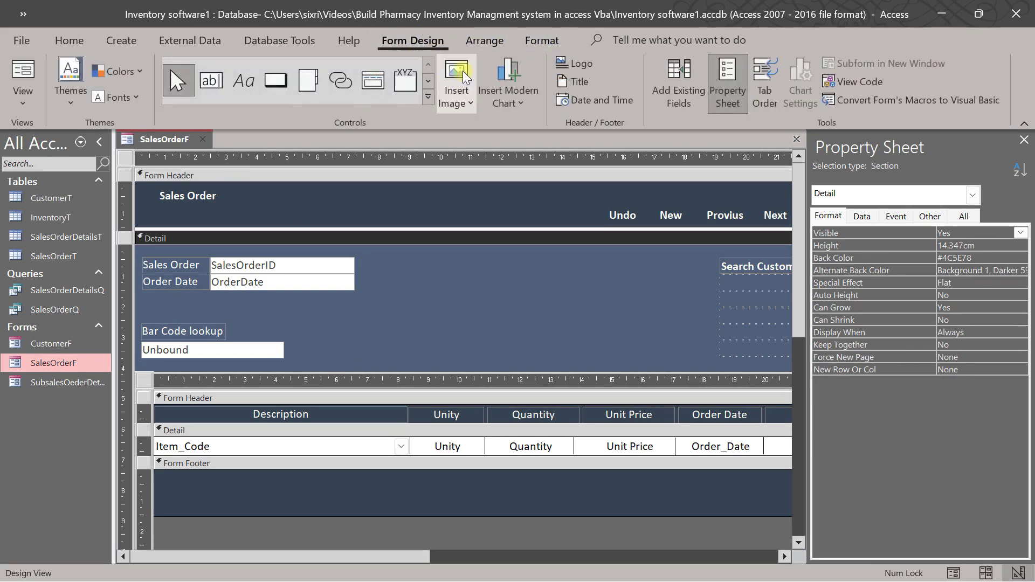
left_click(273, 85)
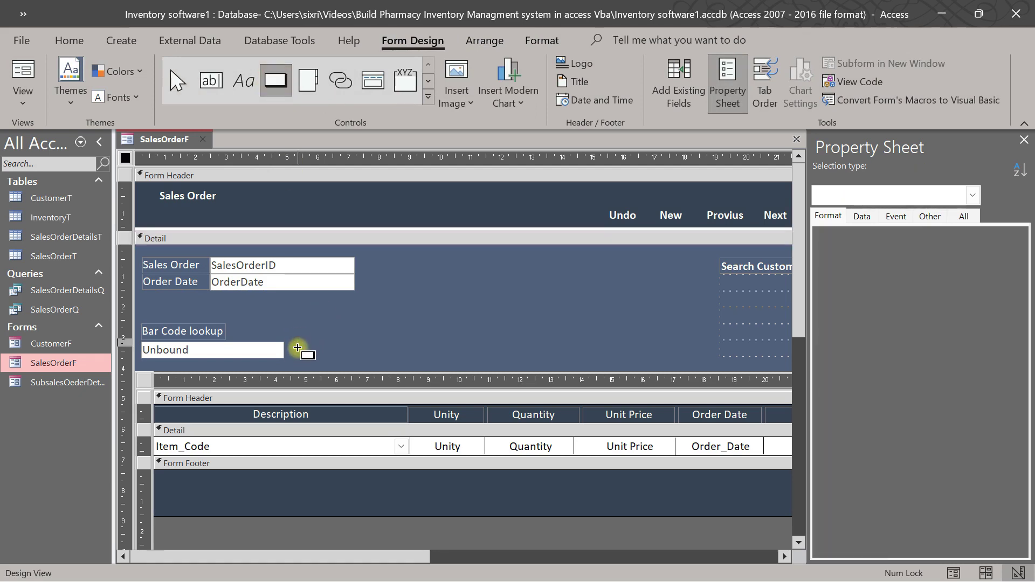
left_click_drag(297, 348, 345, 354)
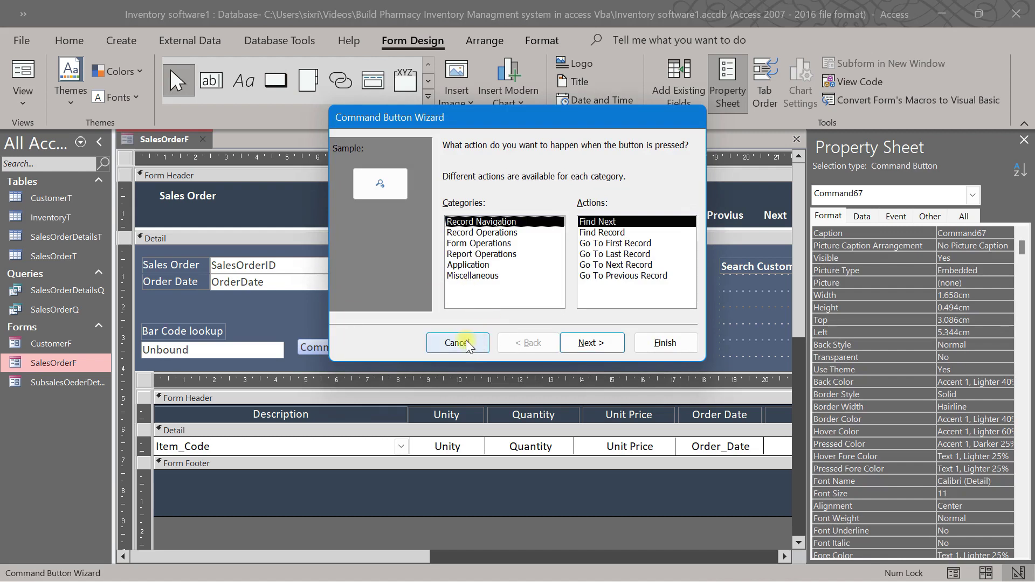
left_click(466, 342)
left_click(321, 342)
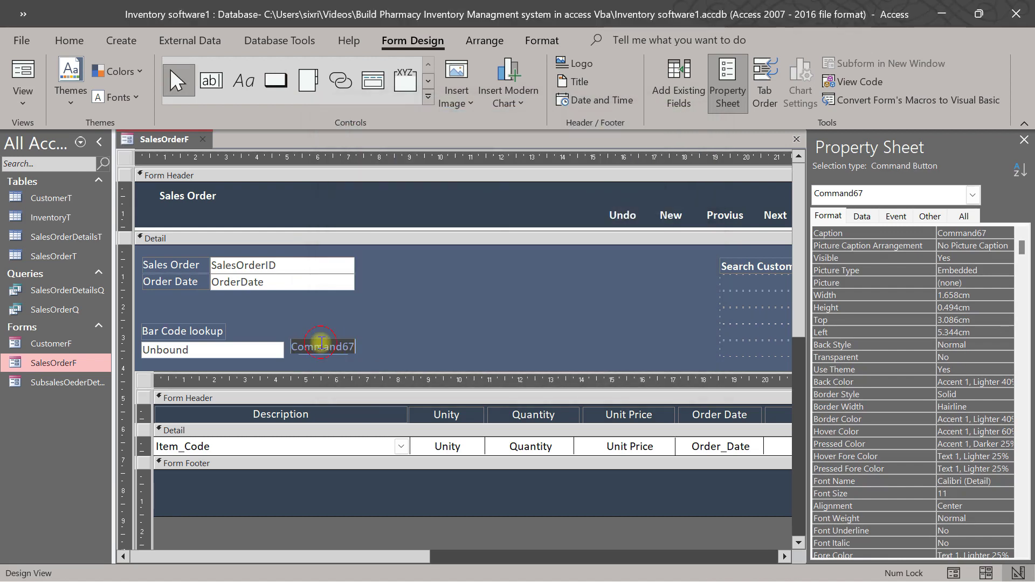
type("Looku")
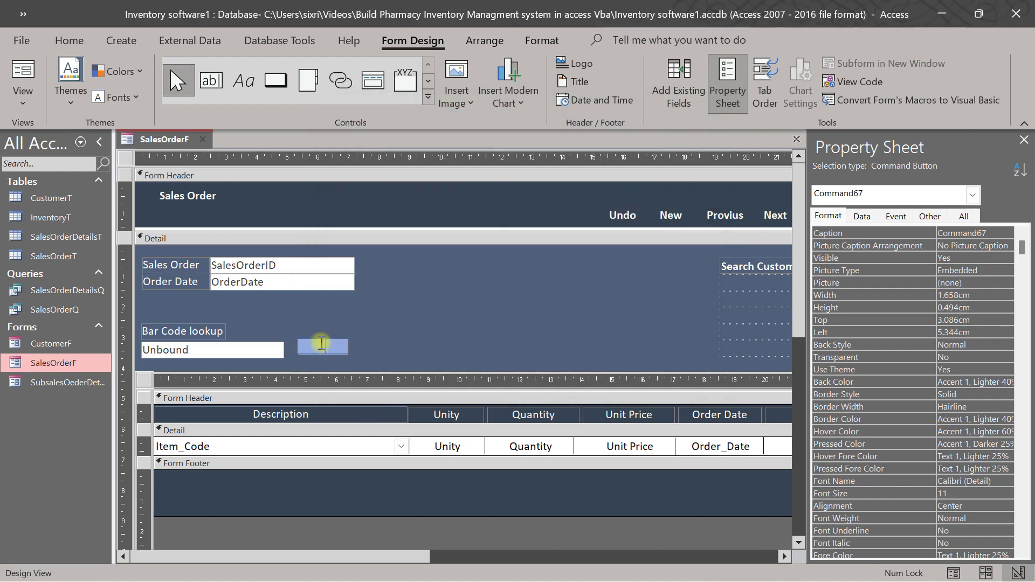
type("p")
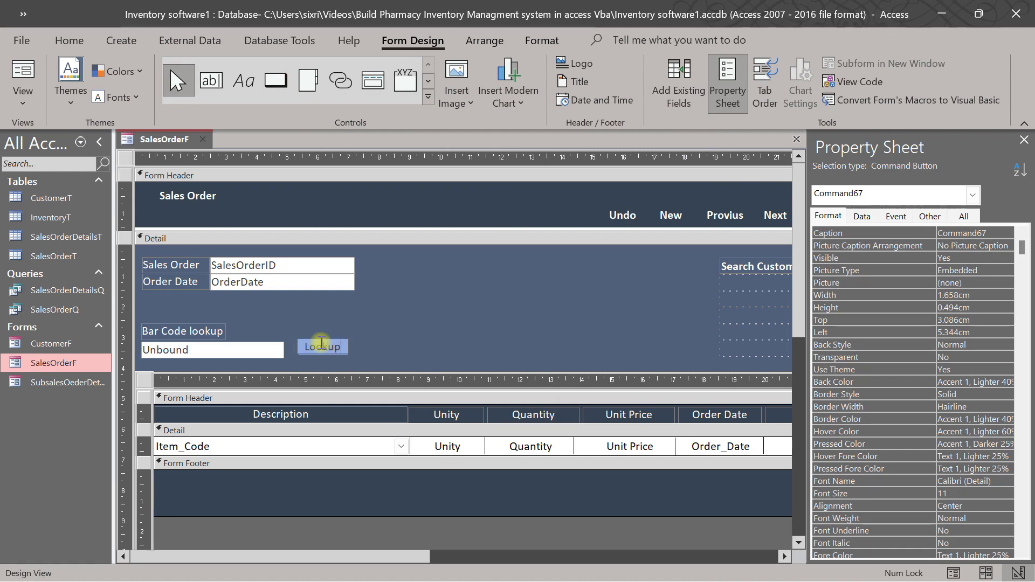
left_click(393, 342)
left_click(344, 347)
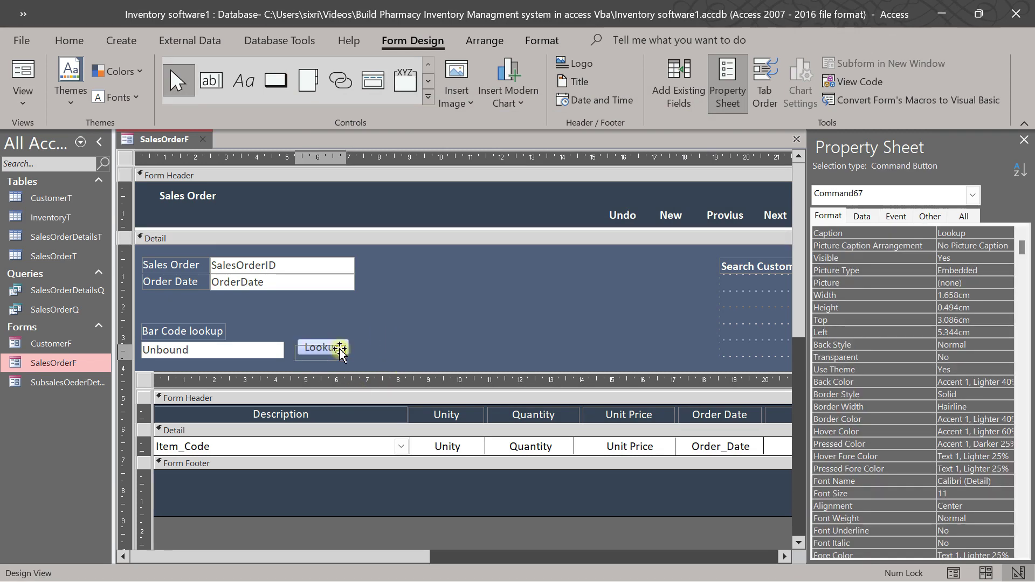
left_click(388, 342)
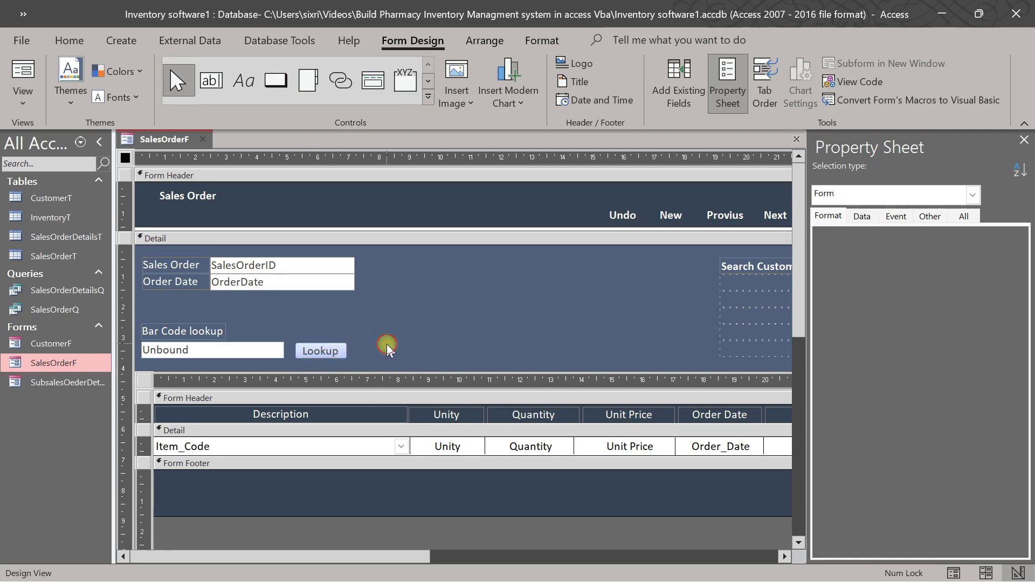
left_click(338, 349)
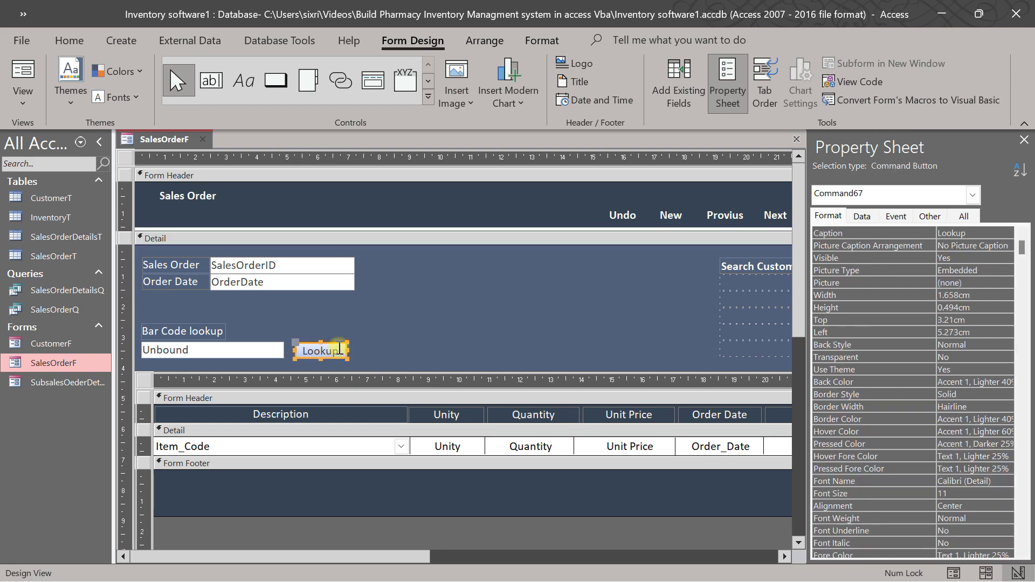
- Preview the form with F5, then return it to Design View
key("F5")
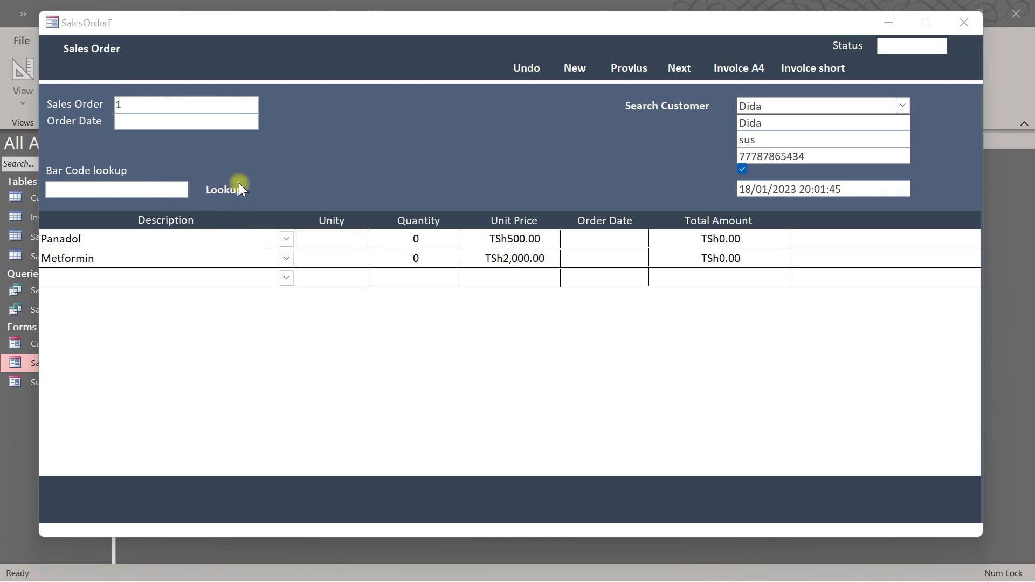
right_click(351, 26)
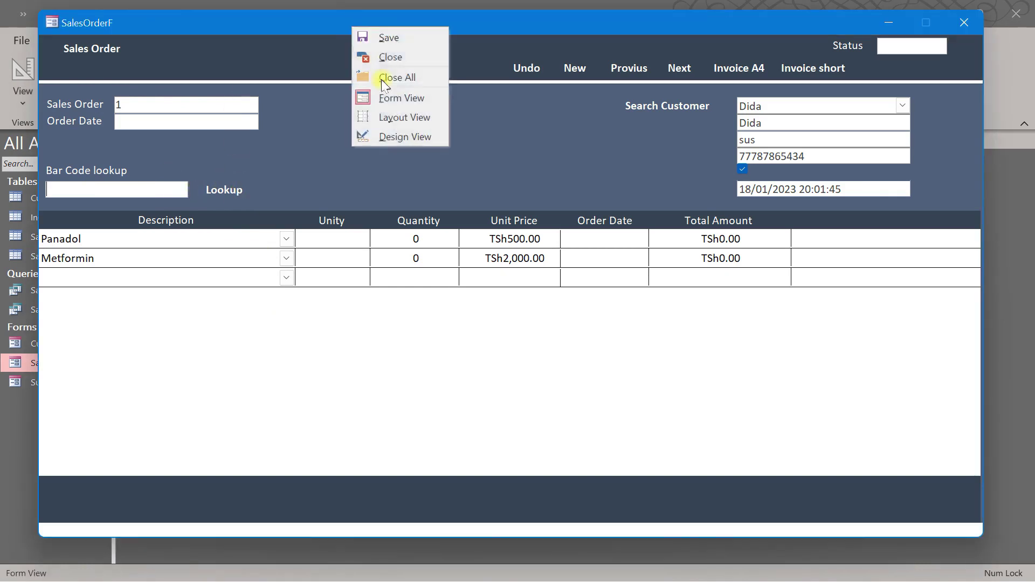
left_click(404, 134)
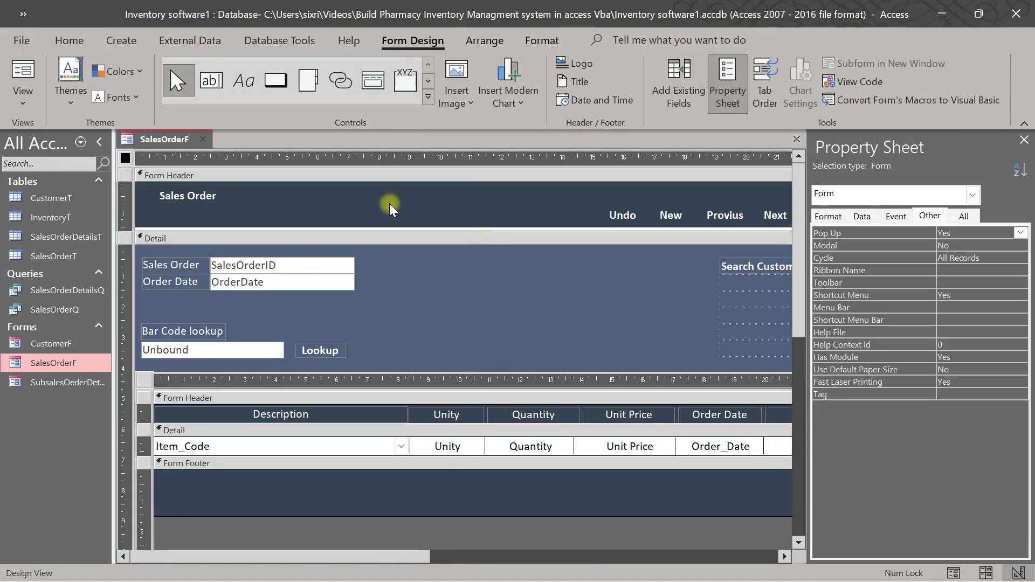
- Add a plain button captioned 'Save' in the Detail section and narrow it from both sides
left_click(275, 80)
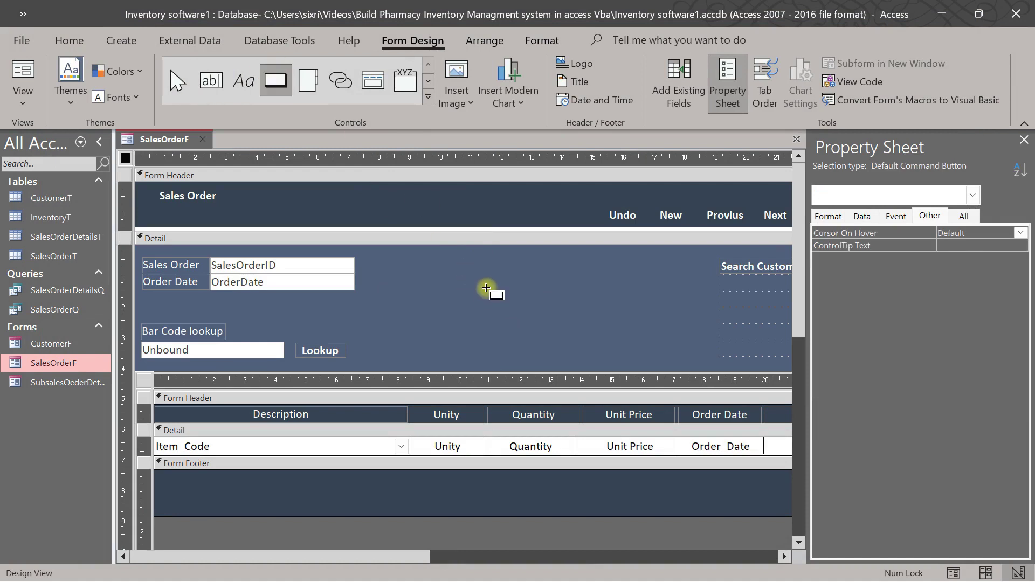
left_click_drag(486, 286, 589, 313)
left_click(452, 341)
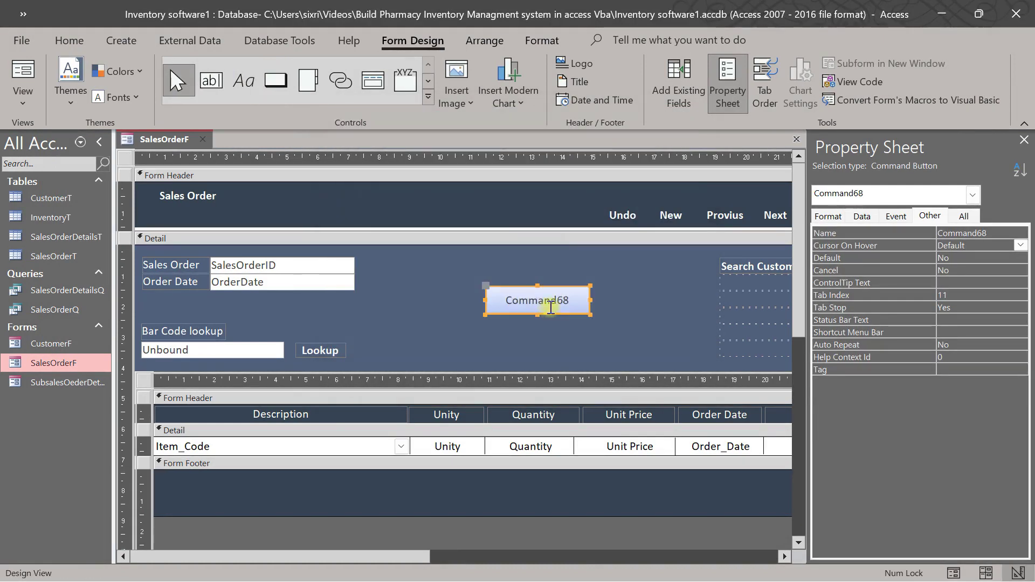
double_click(550, 307)
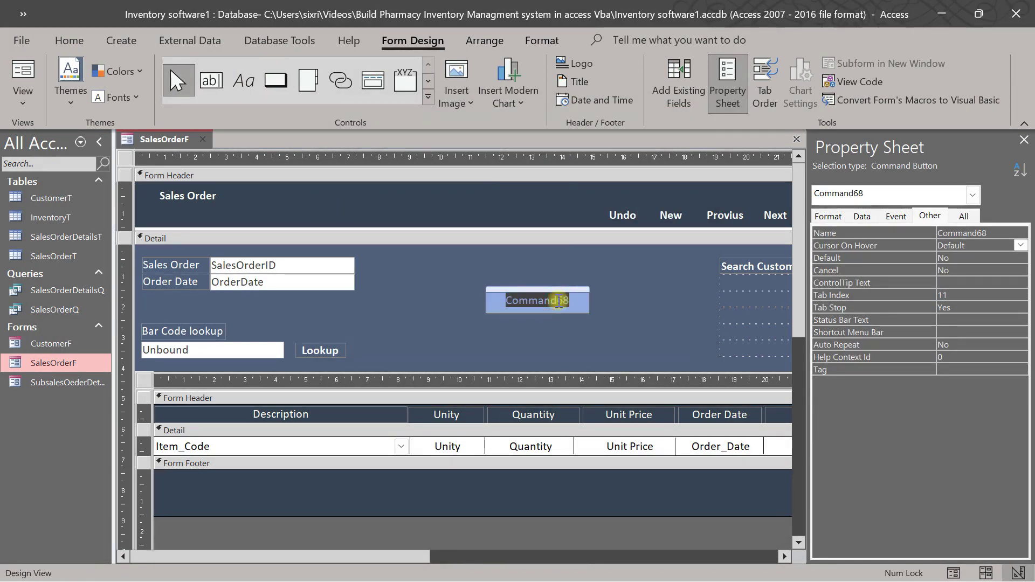
type("Save")
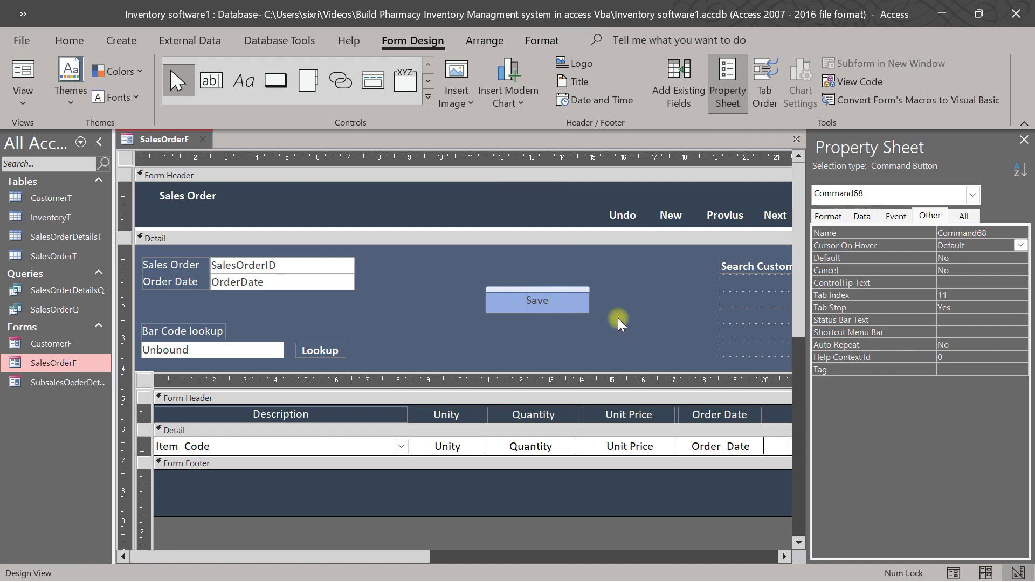
left_click(618, 318)
left_click(555, 299)
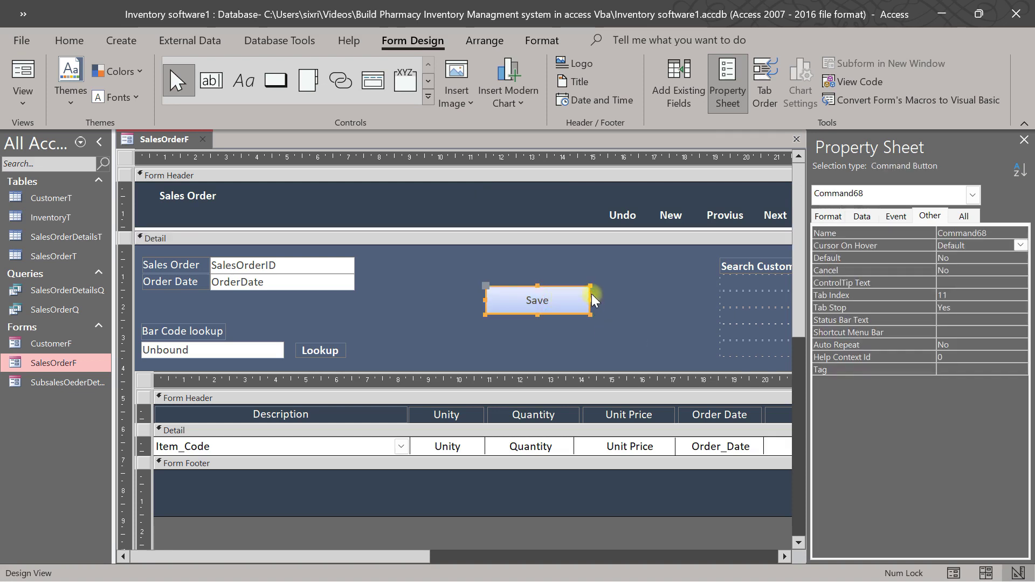
left_click_drag(591, 298, 575, 298)
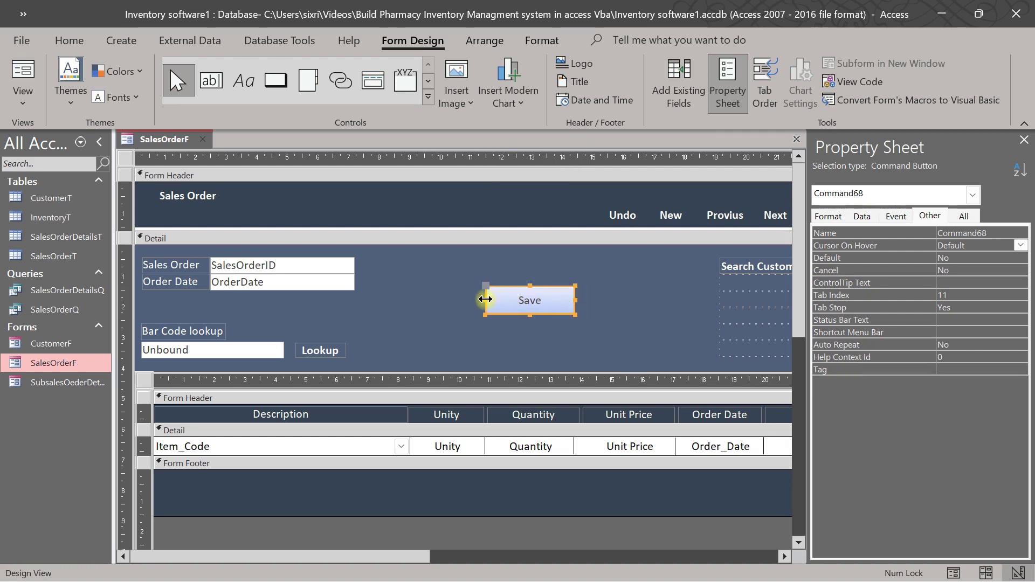
left_click_drag(485, 299, 537, 308)
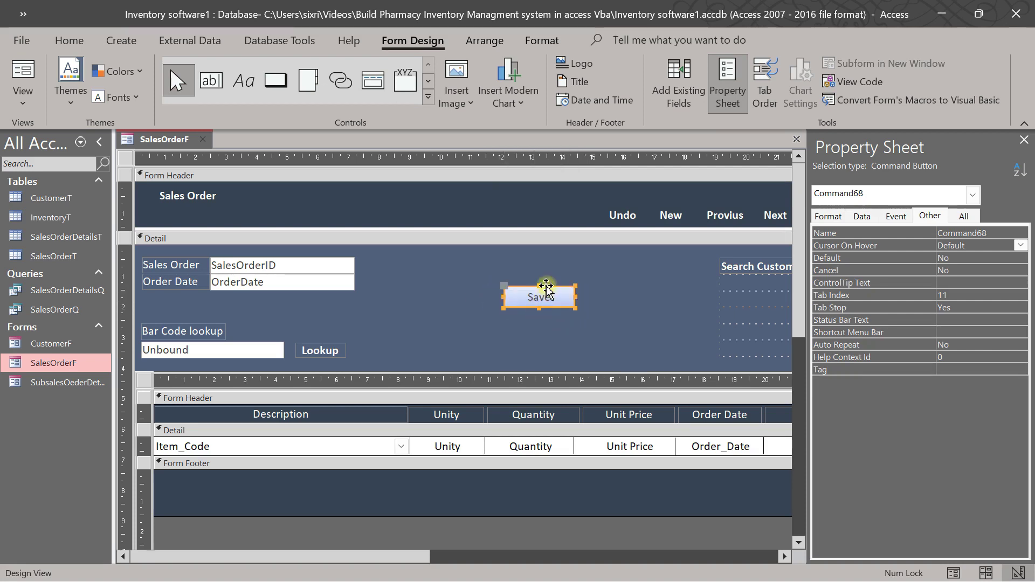
- Browse the Format ribbon's shape and fill colour choices for the Save button
left_click(544, 41)
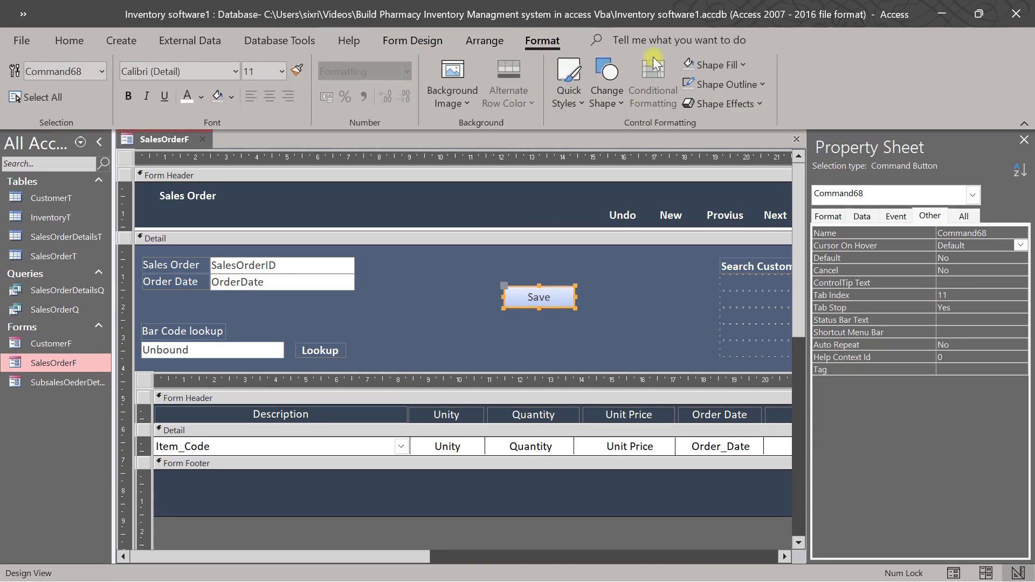
left_click(607, 81)
left_click(668, 132)
left_click(714, 65)
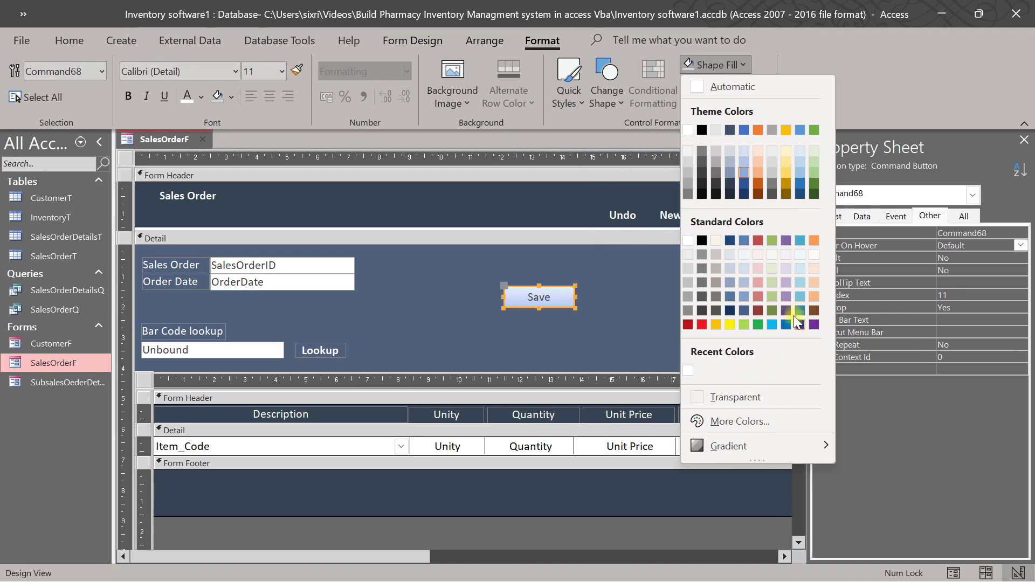
- Give the Save button a light aqua fill and a white, bold caption
left_click(800, 297)
left_click(606, 302)
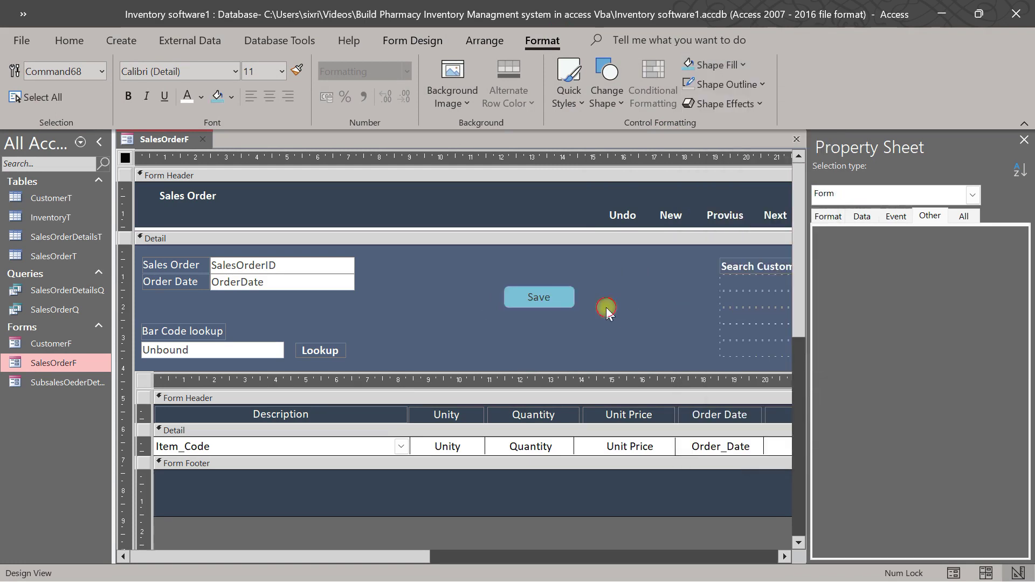
left_click(538, 297)
left_click(189, 104)
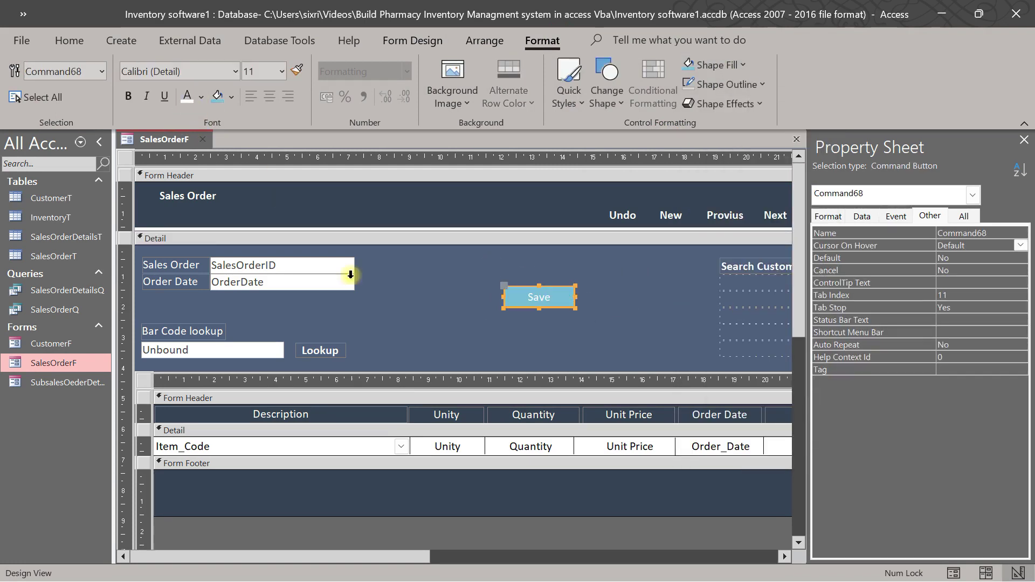
left_click(128, 96)
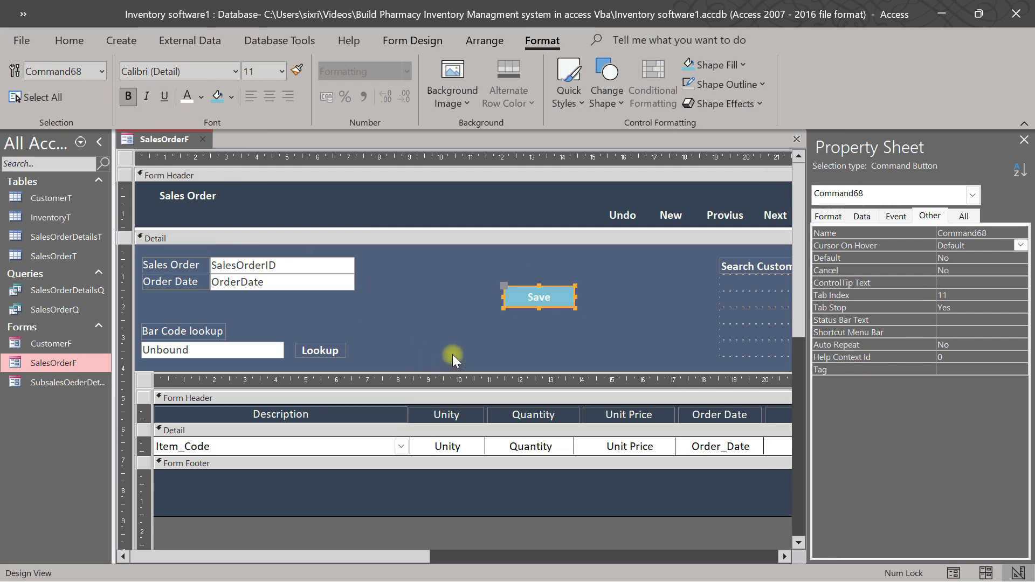
left_click(604, 299)
left_click(568, 301)
- Name the Save button CmdSaveBtn, then check the Lookup button's name
left_click(868, 226)
type("Cm")
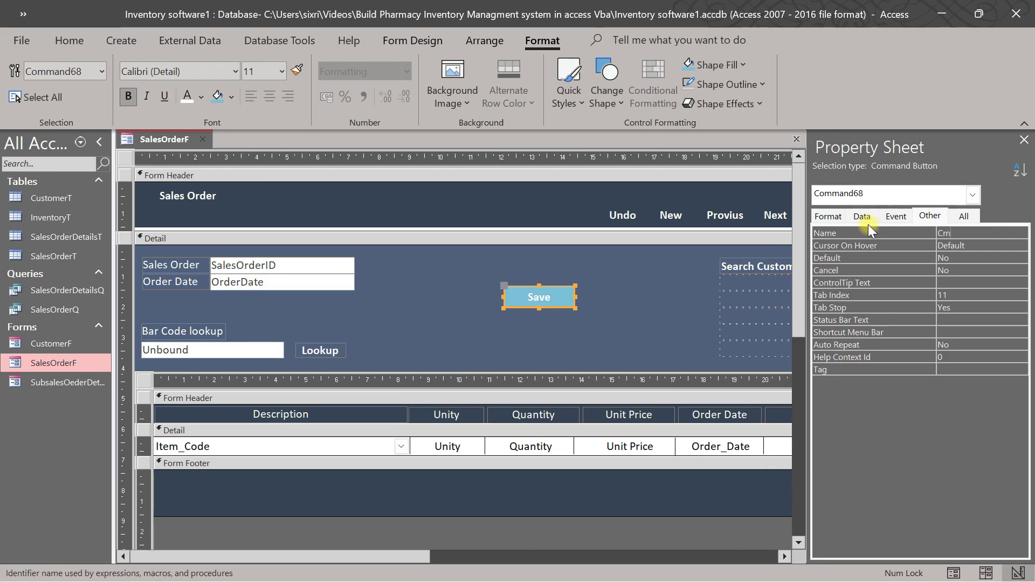
type("dSaveBtn")
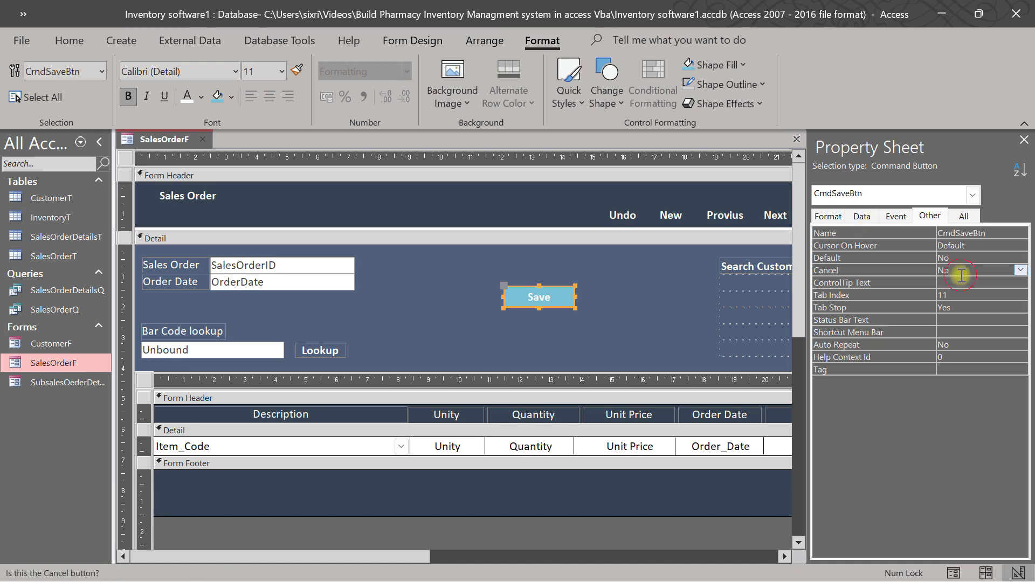
left_click(319, 350)
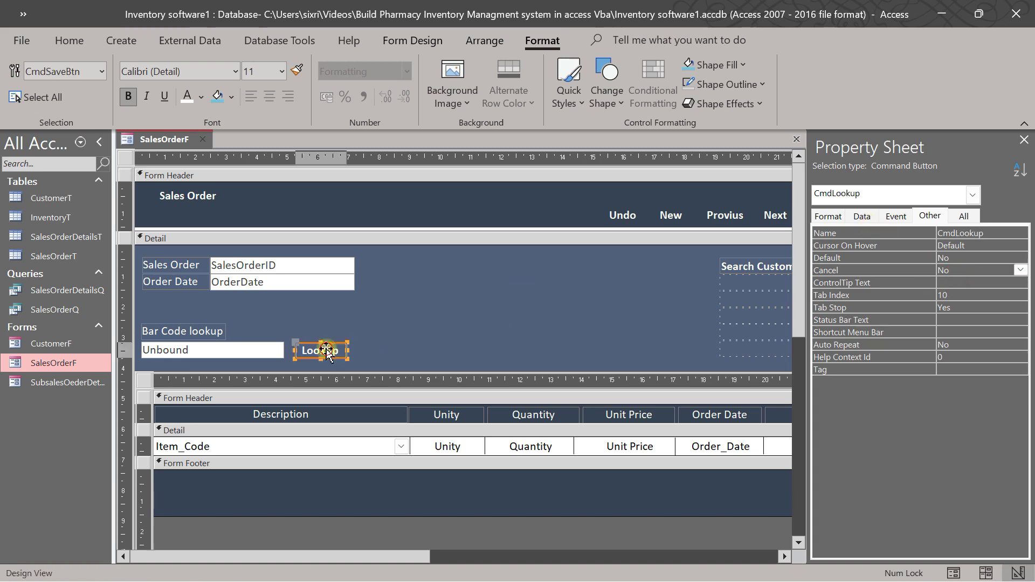
double_click(947, 238)
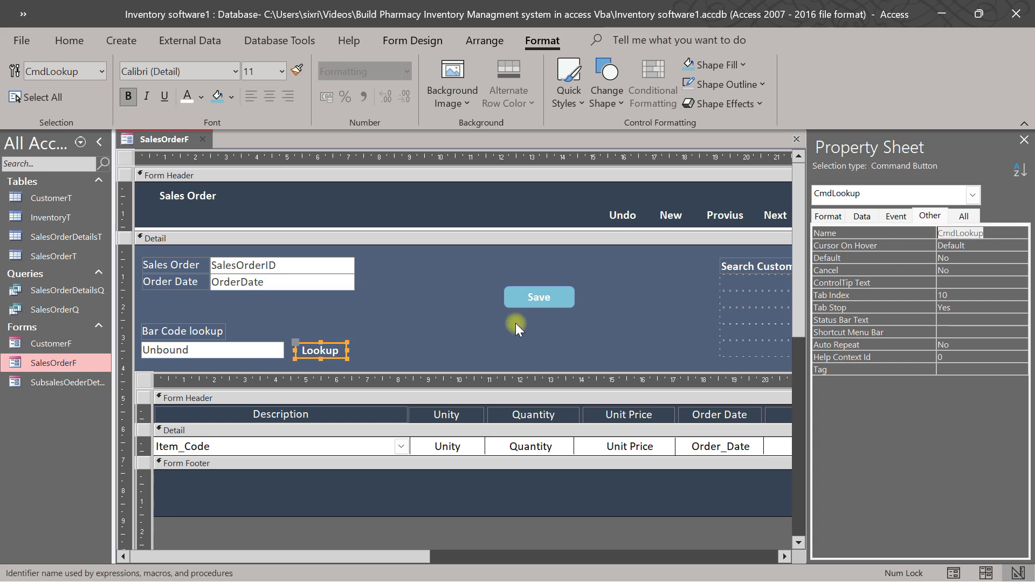
- Drag the subform's Form Footer edge downward to make the footer taller
scroll(516, 322, "down", 1)
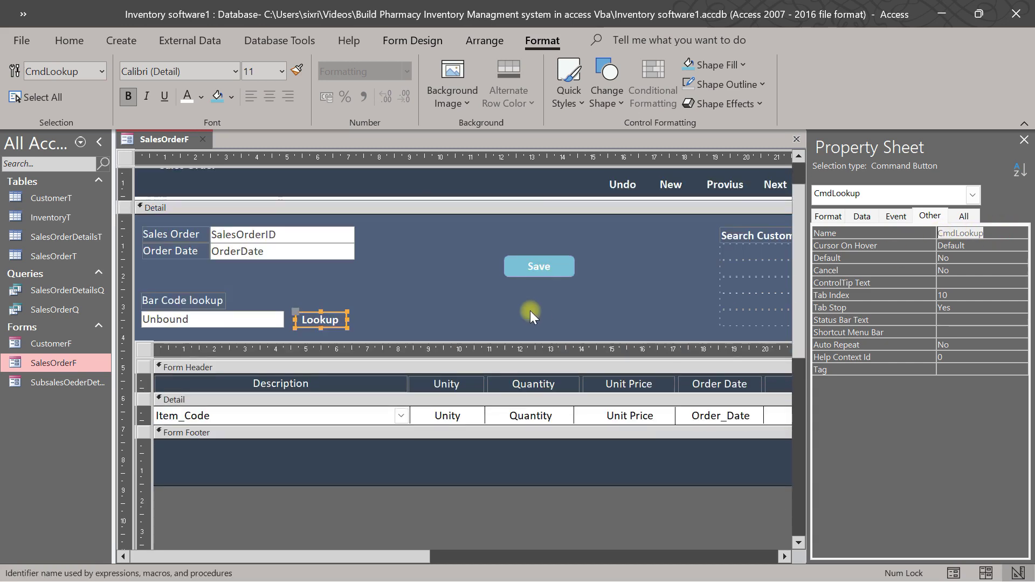
scroll(529, 310, "down", 3)
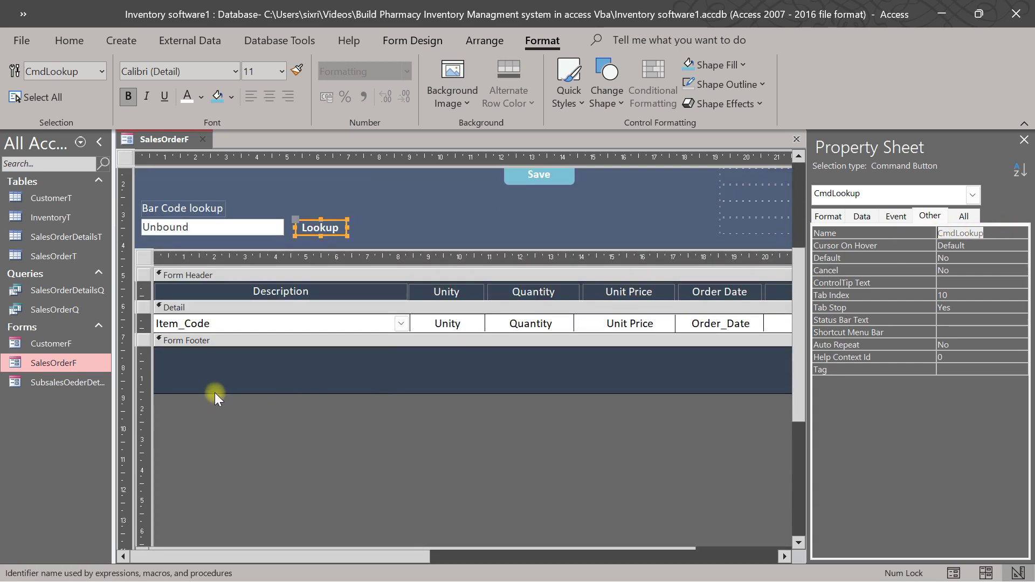
left_click(213, 391)
left_click_drag(214, 391, 213, 406)
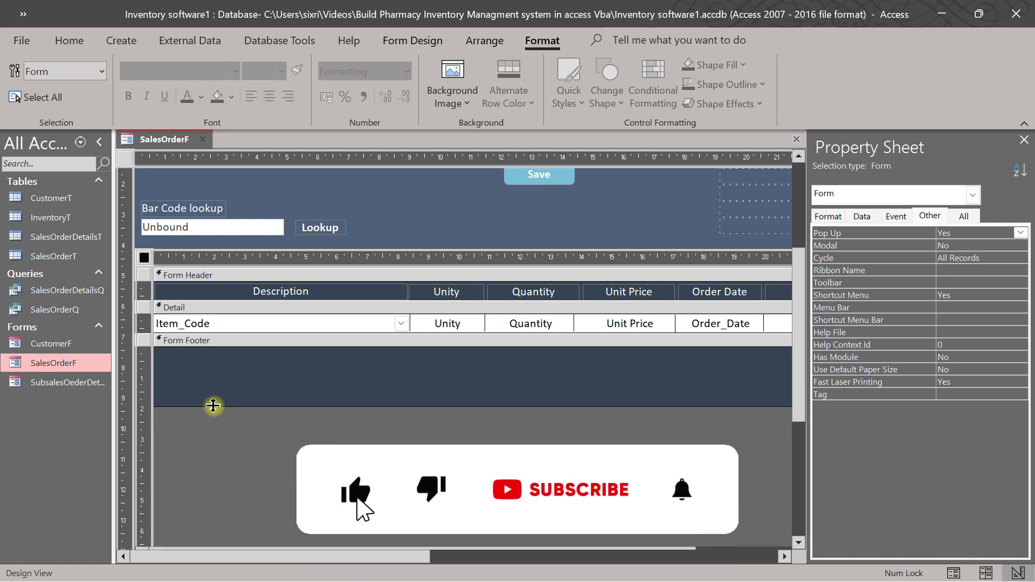
left_click(428, 41)
- Draw an unbound text box in the subform footer, delete its label, and place it at the left edge, slightly widened
left_click(200, 80)
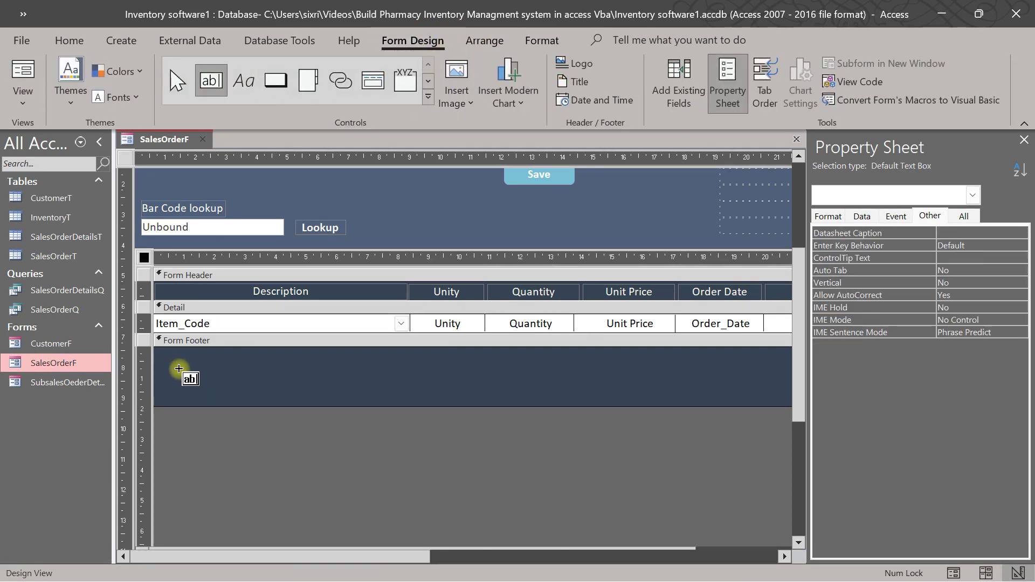
left_click_drag(163, 356, 305, 372)
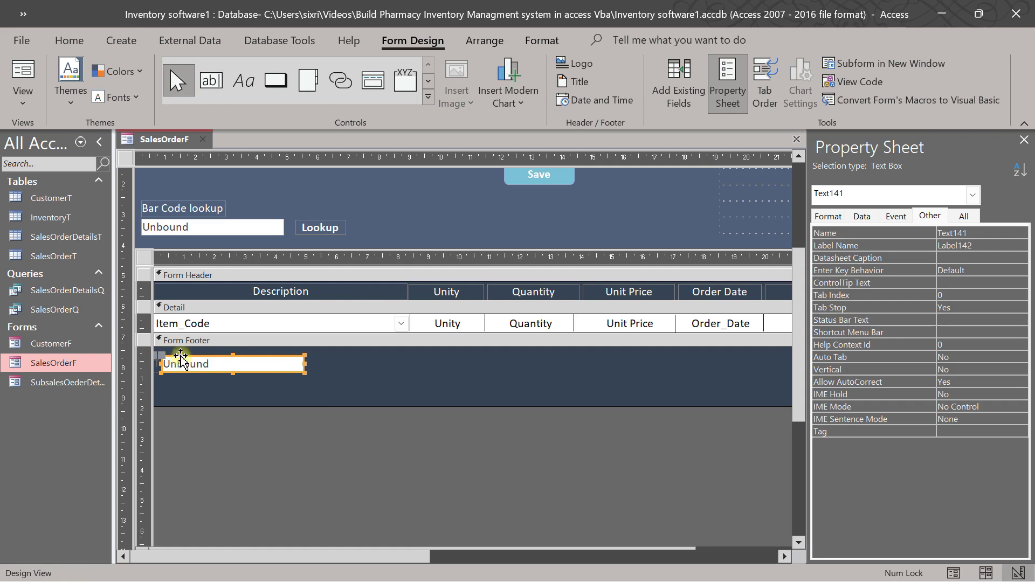
left_click_drag(181, 356, 263, 361)
left_click(236, 364)
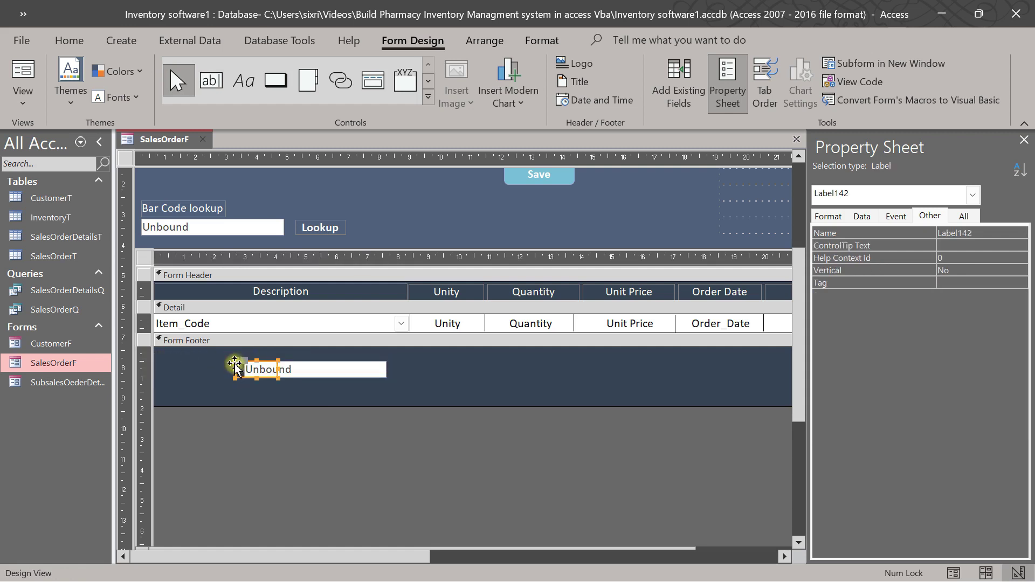
key("Delete")
left_click(296, 361)
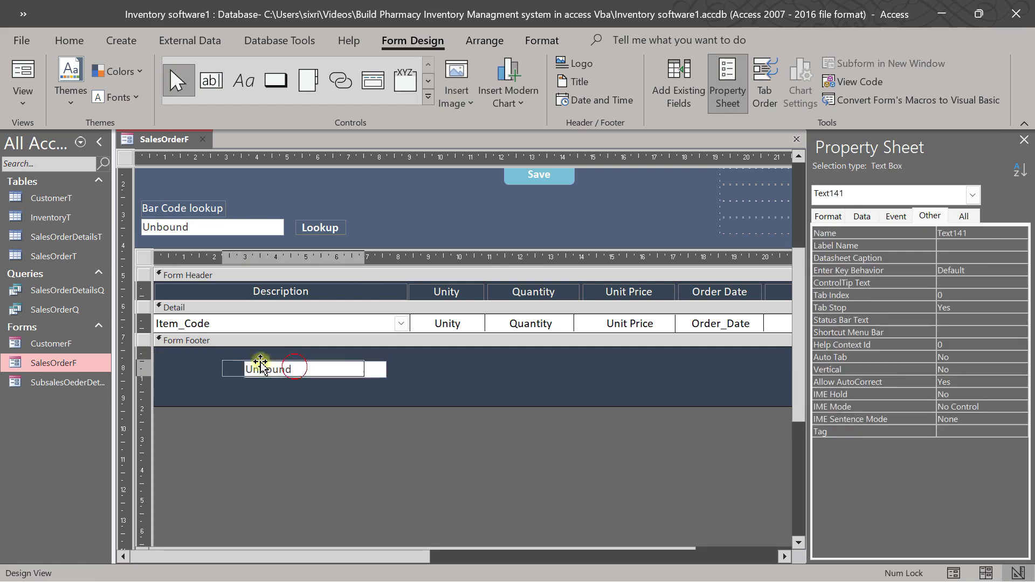
left_click_drag(212, 357, 205, 361)
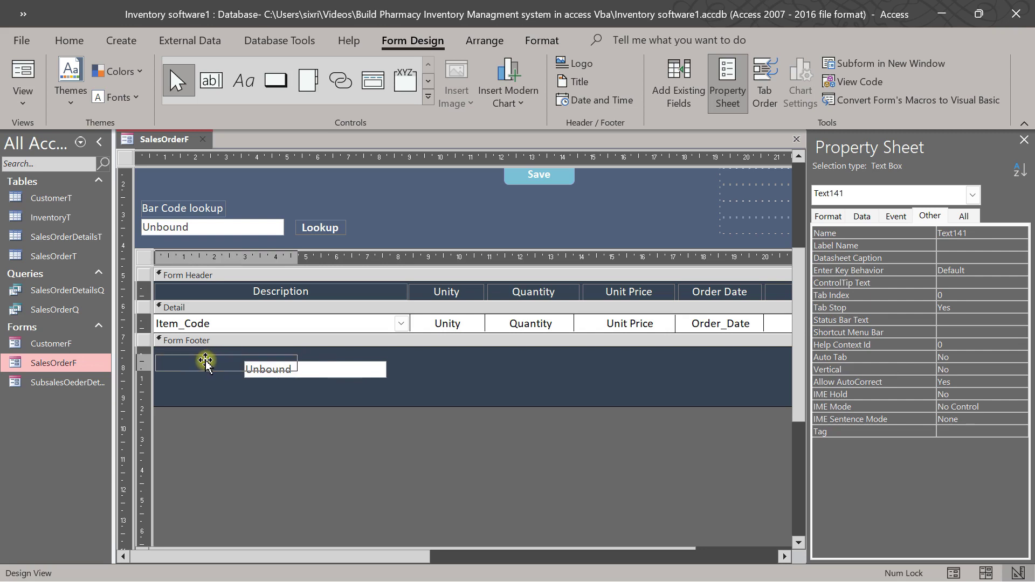
left_click_drag(205, 361, 206, 361)
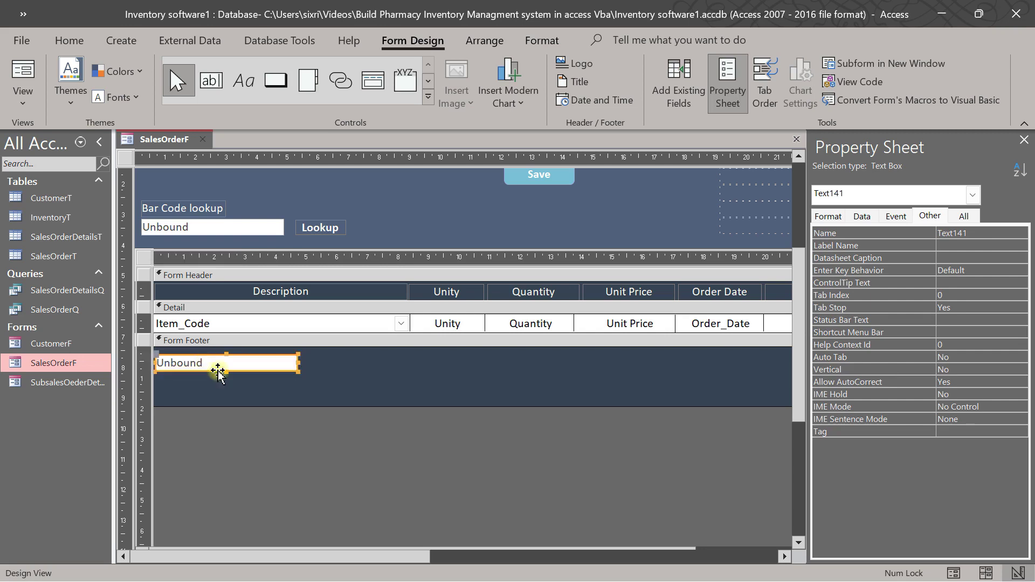
mouse_move(295, 362)
left_mouse_down()
mouse_move(321, 362)
mouse_move(311, 362)
left_mouse_up()
left_click(229, 367)
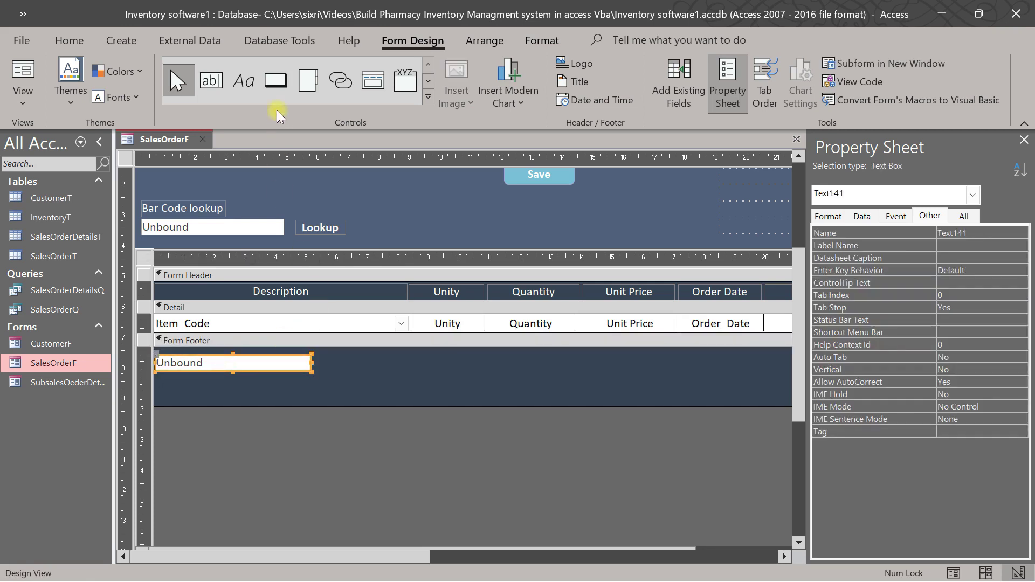
- Add an 'Add Item' button beside the footer text box, then select the Save button with Format tools shown
left_click(275, 81)
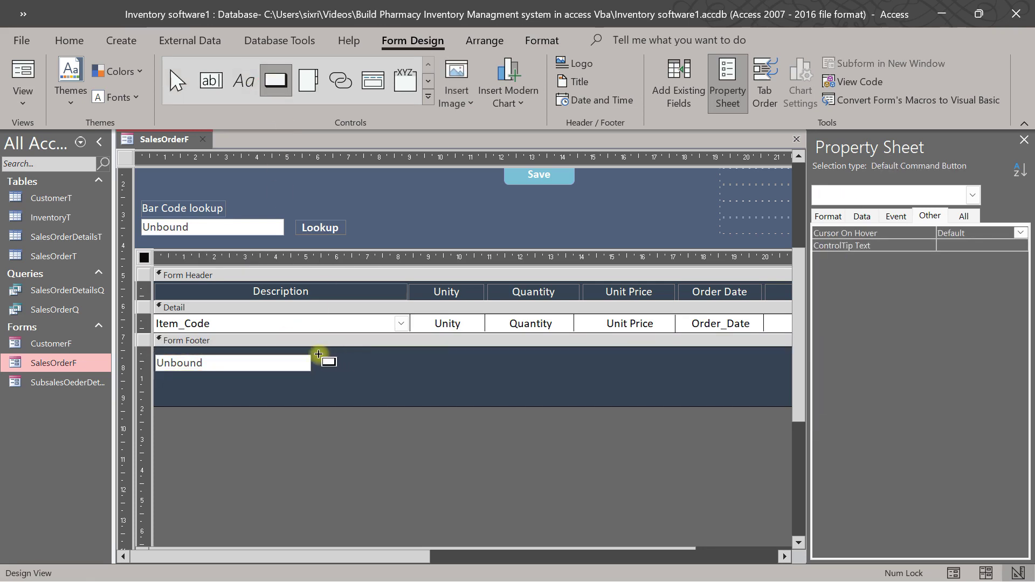
mouse_move(319, 356)
left_mouse_down()
mouse_move(375, 371)
mouse_move(346, 357)
left_mouse_up()
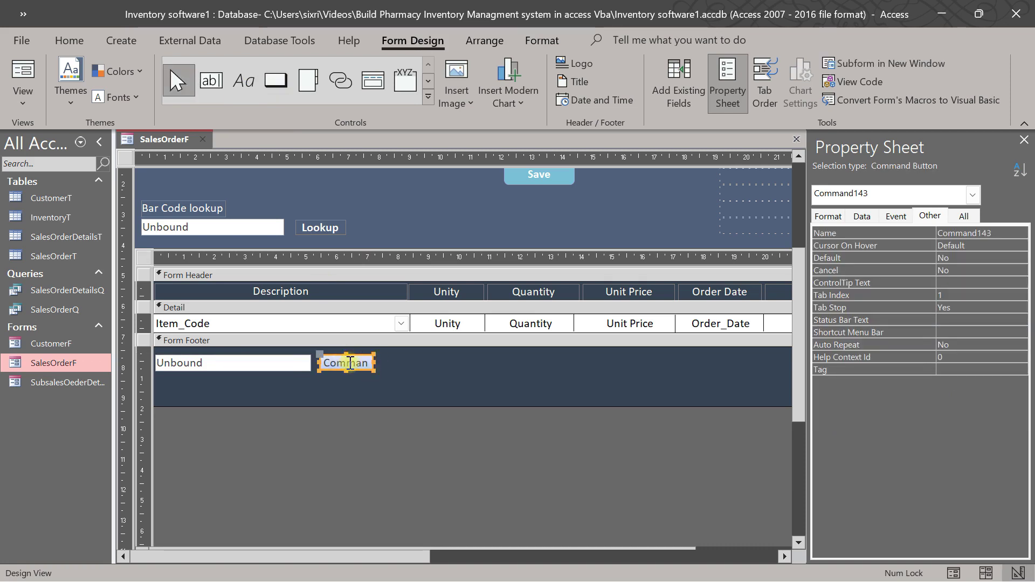
left_click(351, 363)
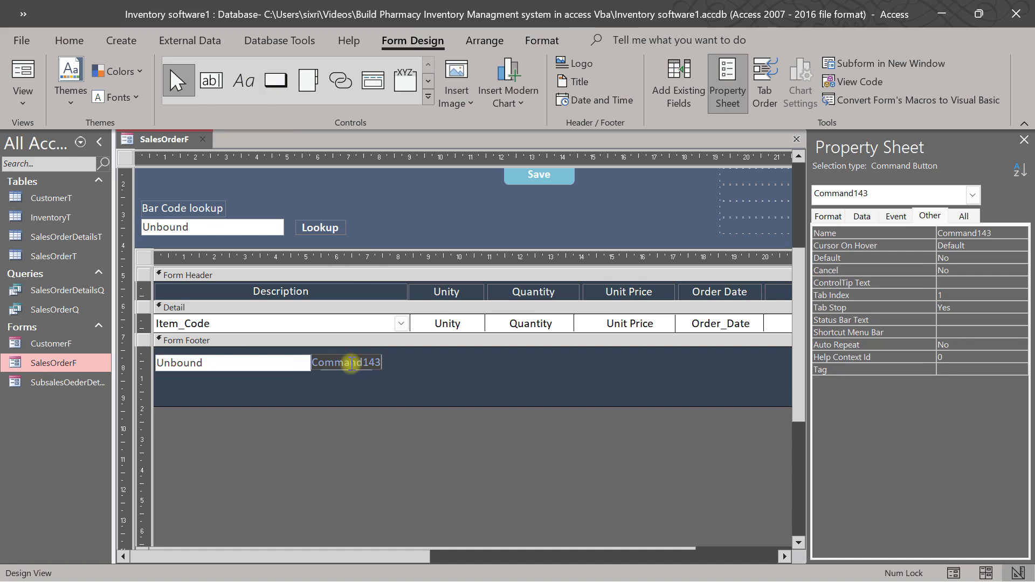
type("Ac")
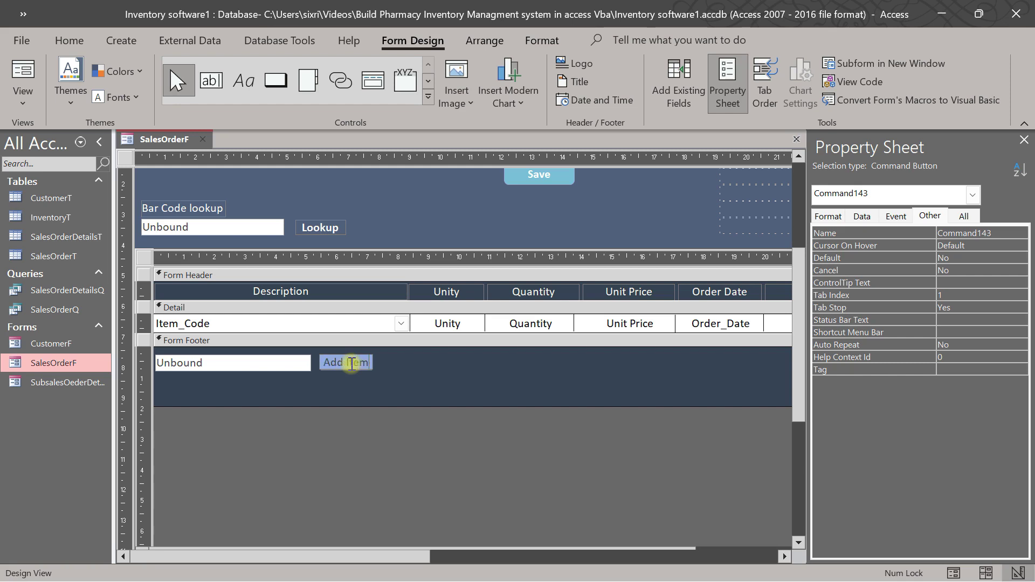
left_click(395, 375)
left_click(347, 363)
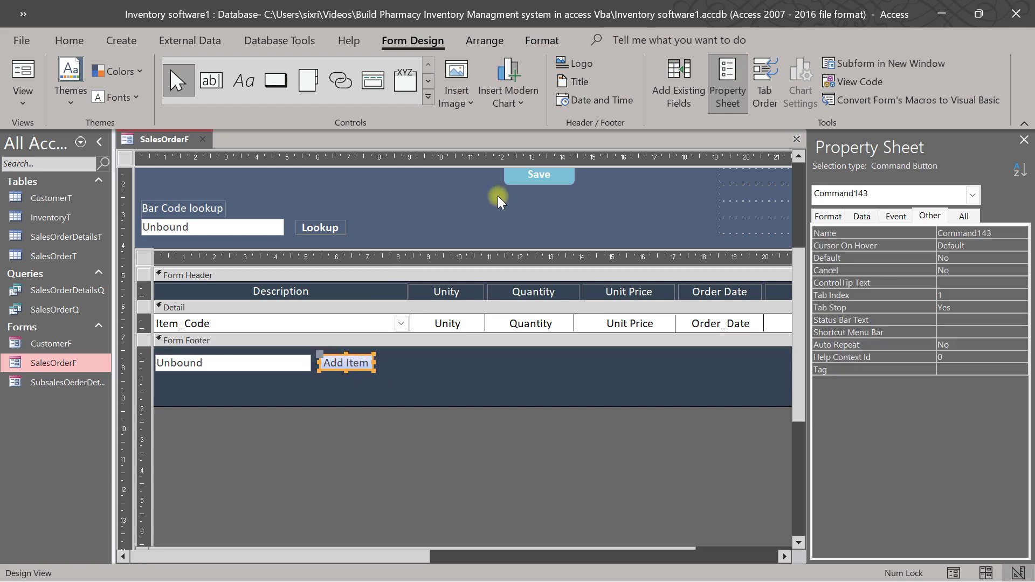
left_click(570, 174)
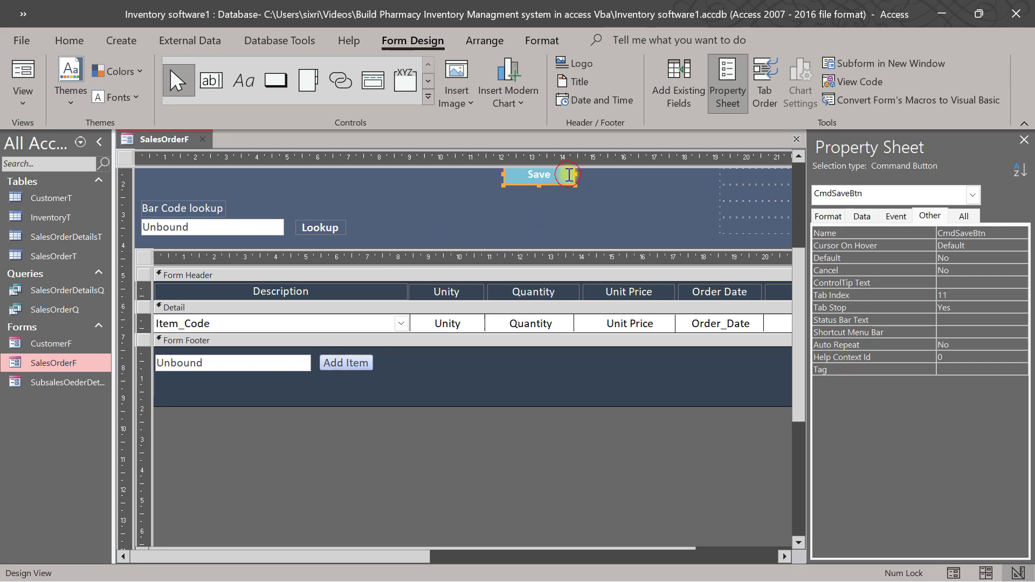
left_click(541, 40)
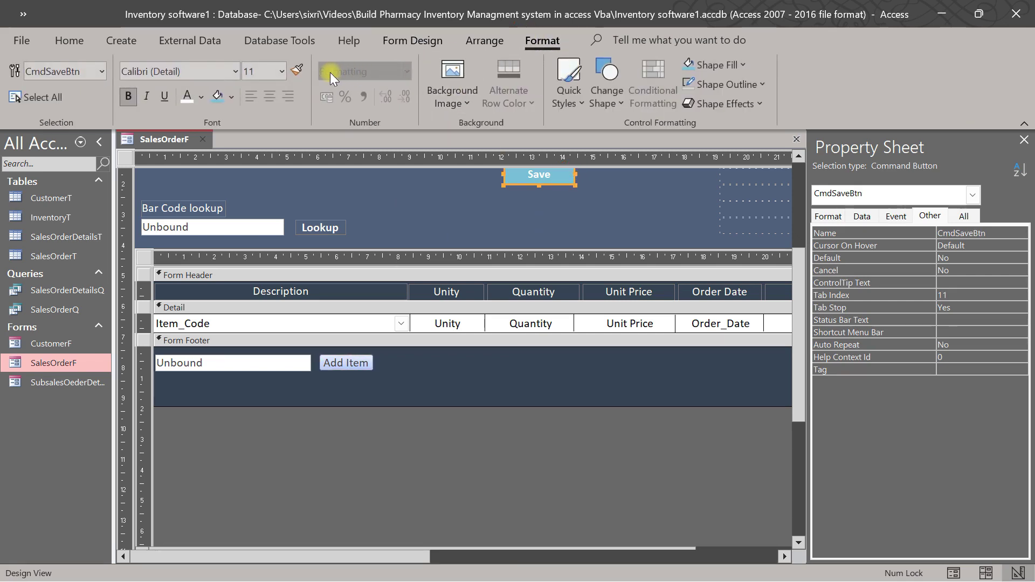
- Copy the Save button's style onto Add Item, then size Add Item and Unbound to the shortest height
left_click(350, 362)
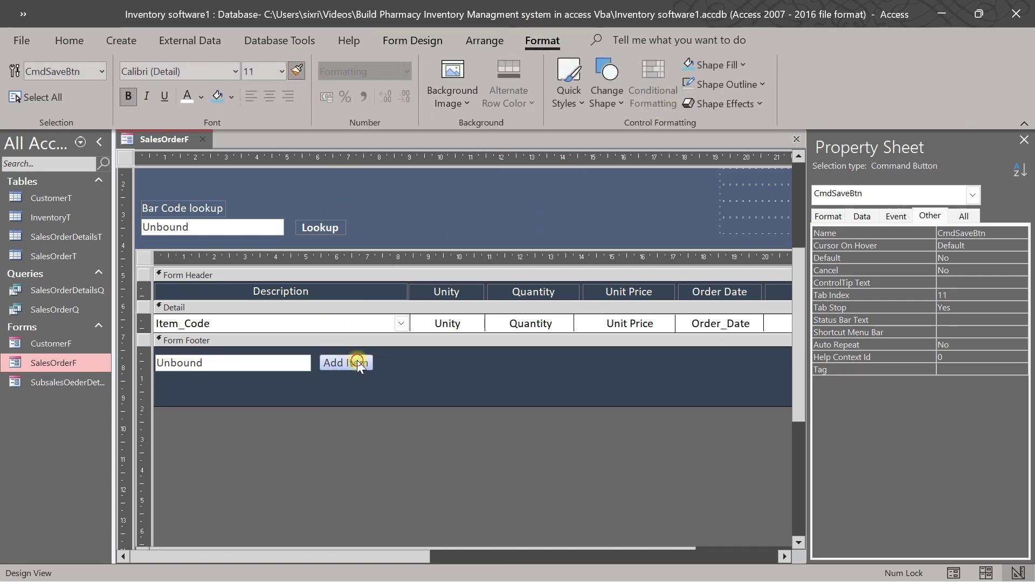
left_click(362, 365)
left_click(361, 364)
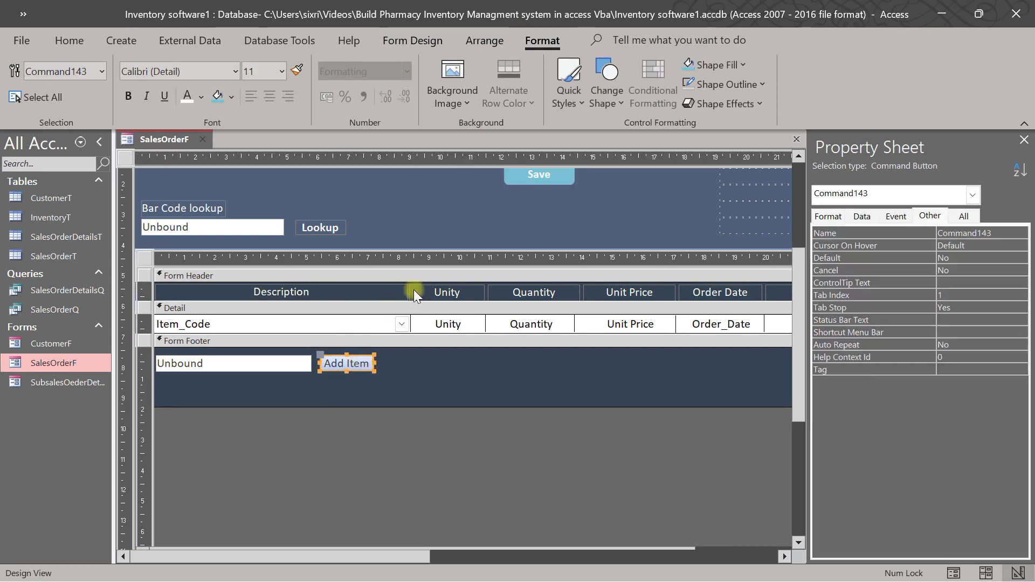
left_click(302, 367, "shift")
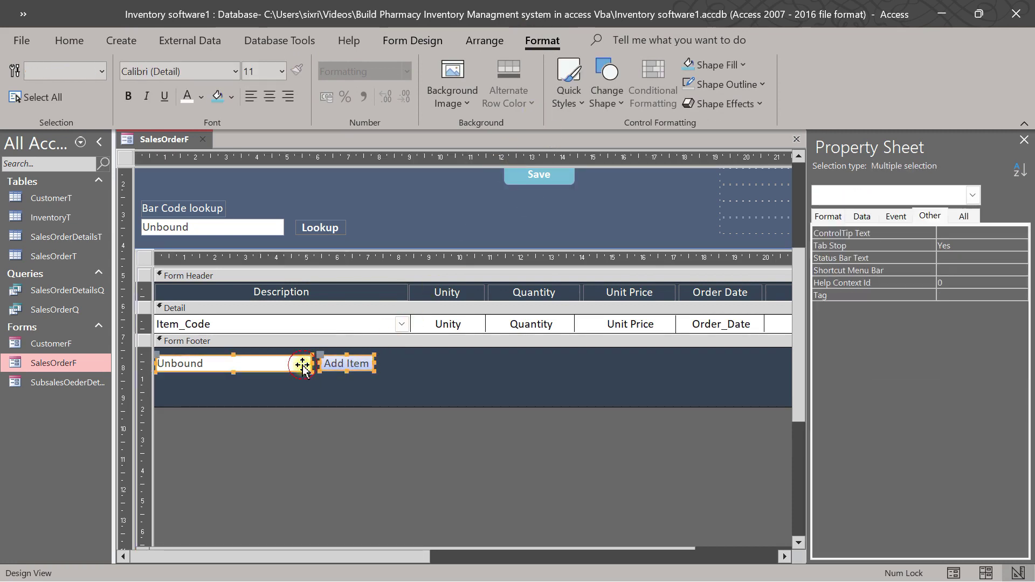
right_click(304, 371)
mouse_move(415, 395)
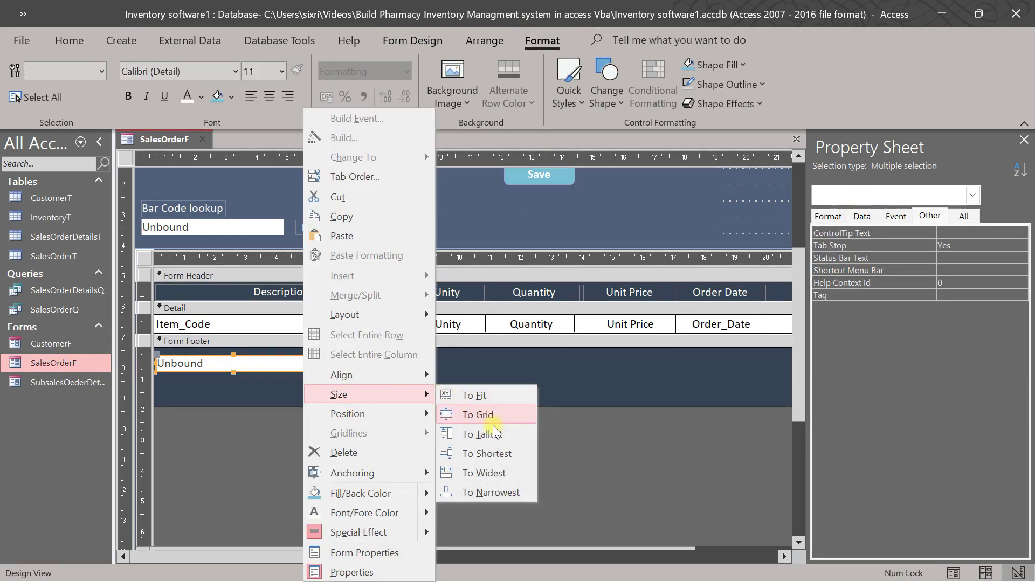
left_click(486, 455)
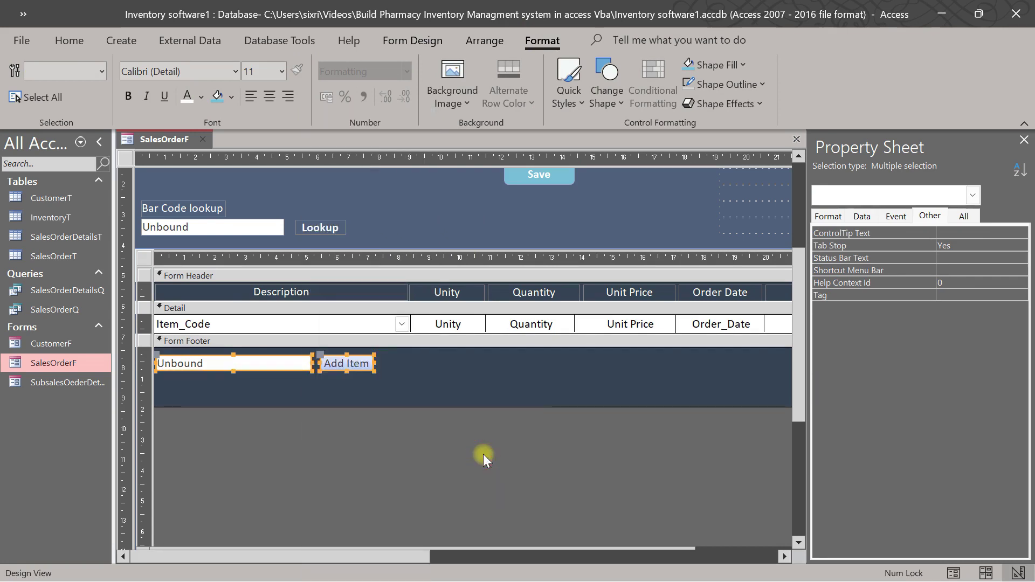
- Align the tops of the Unbound box and the Add Item button
right_click(302, 367)
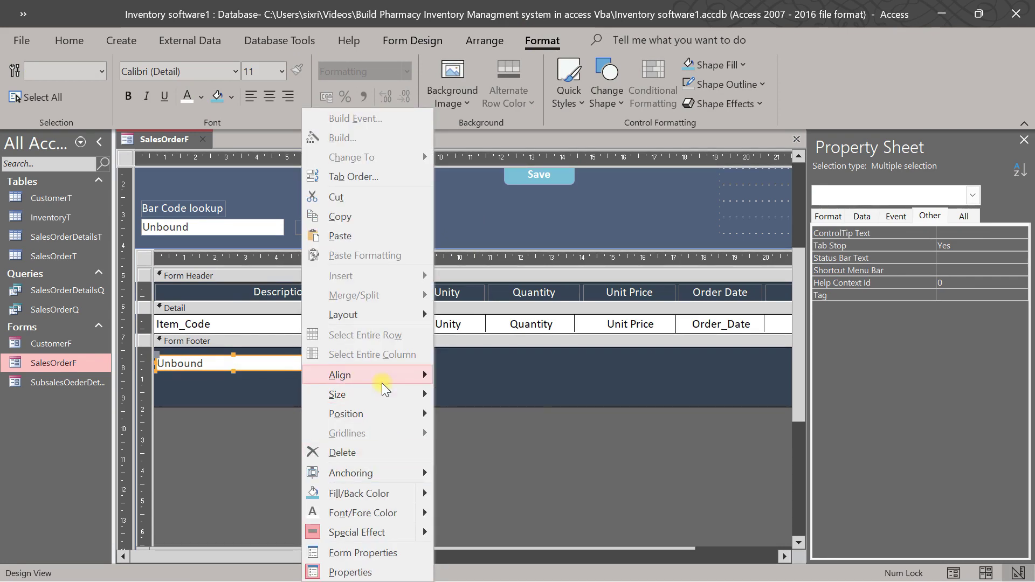
mouse_move(431, 374)
left_click(478, 416)
left_click(380, 372)
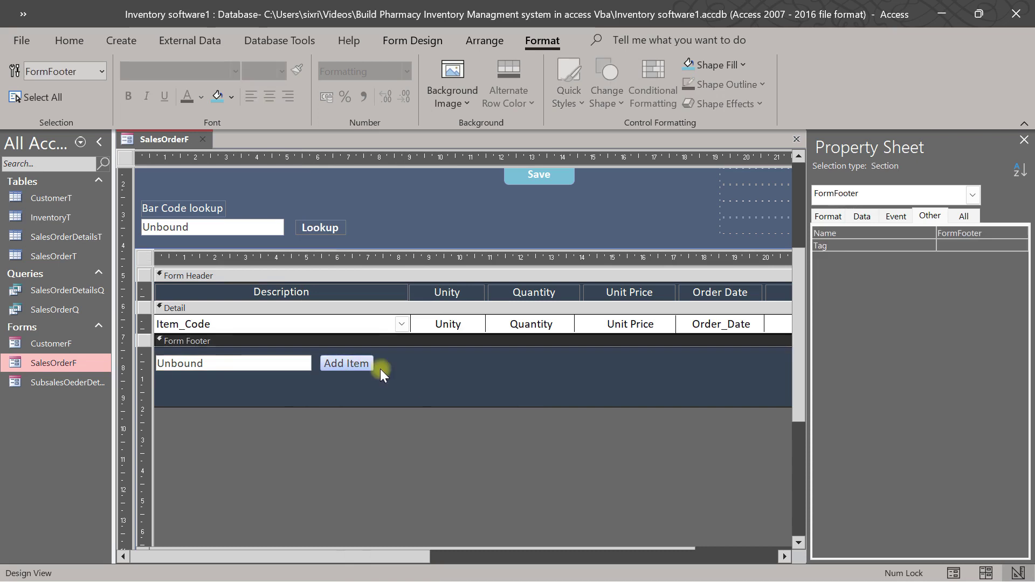
left_click(356, 364)
- Give the Add Item button a white caption and the light blue fill used before
left_click(380, 362)
left_click(365, 370)
left_click(606, 95)
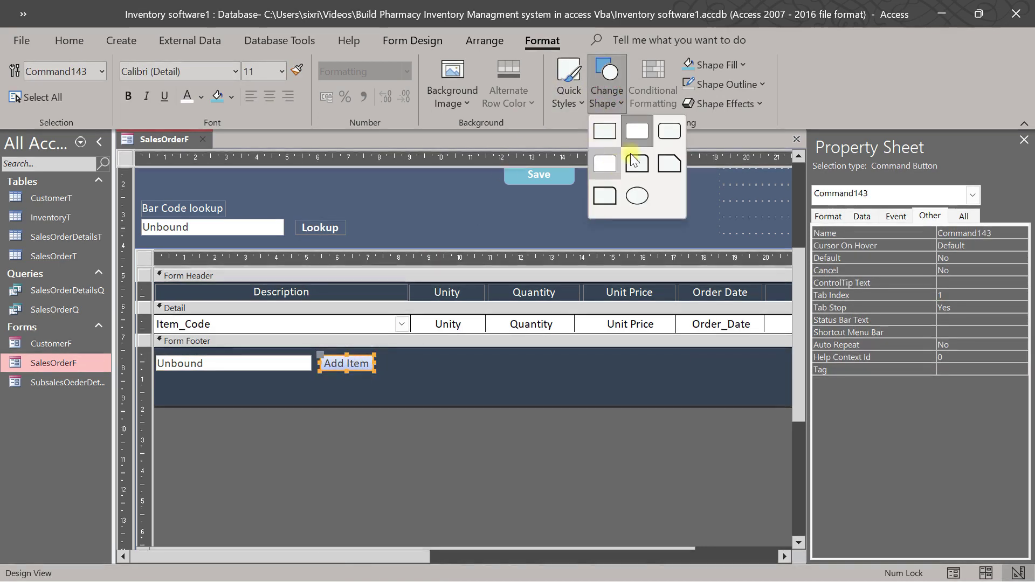
left_click(663, 132)
left_click(384, 366)
left_click(350, 369)
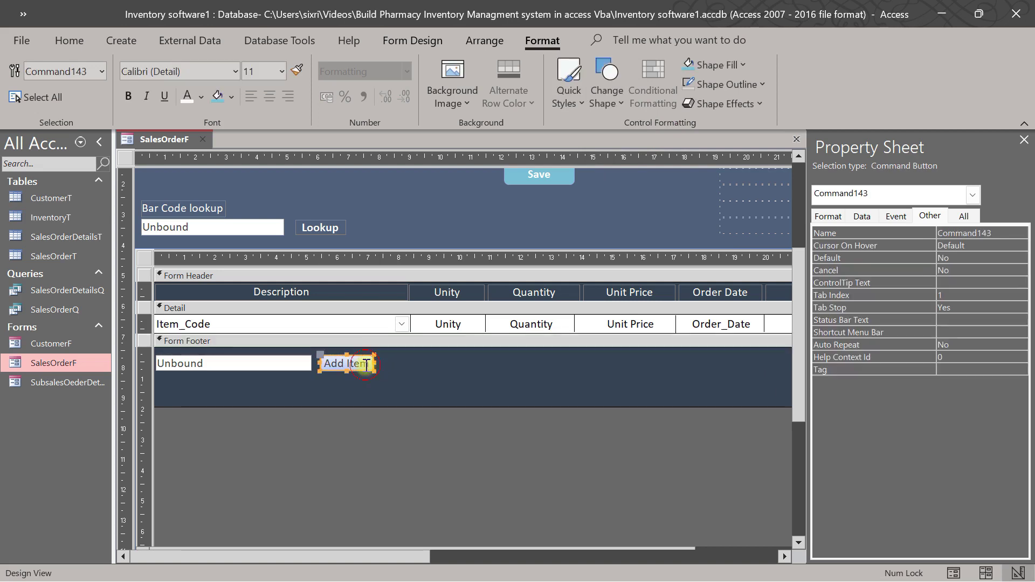
left_click(185, 102)
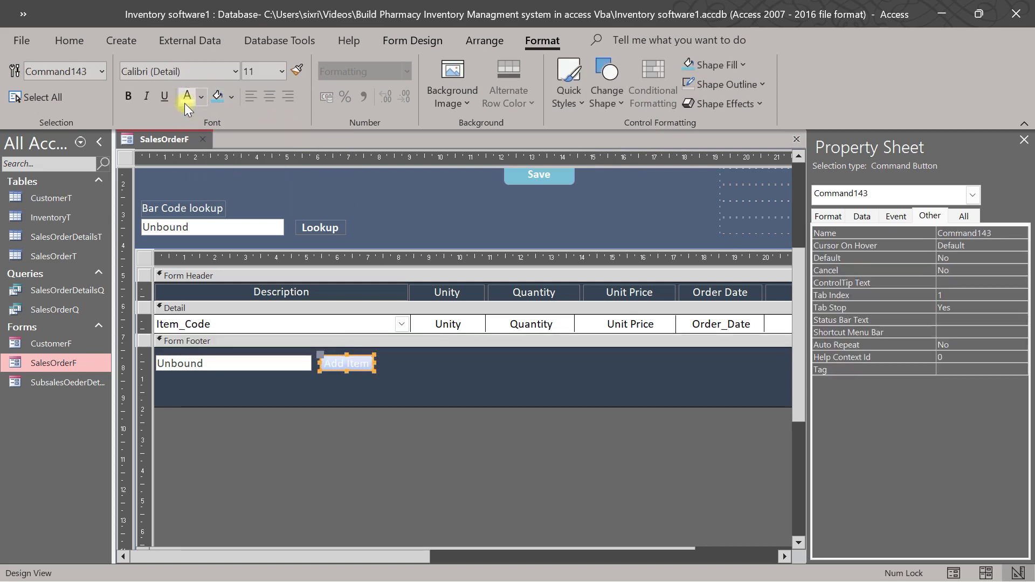
left_click(712, 65)
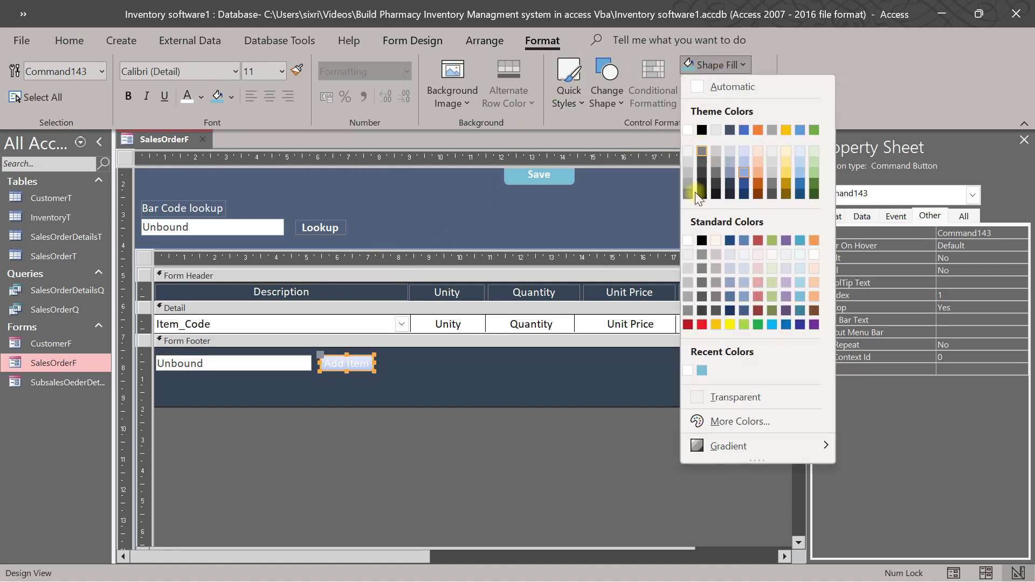
left_click(702, 370)
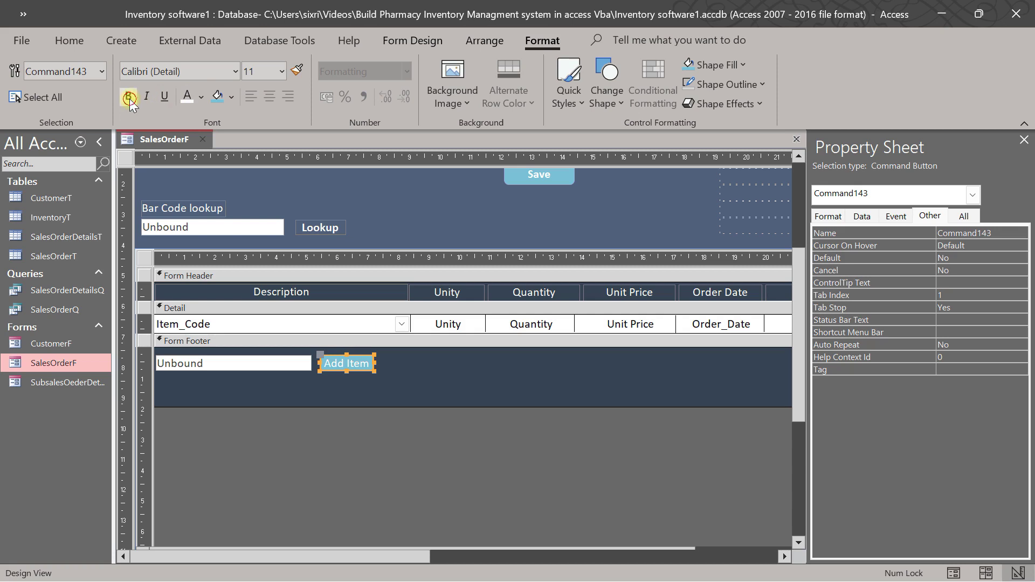
- Widen the Add Item button so its caption fits
left_click_drag(374, 363, 377, 362)
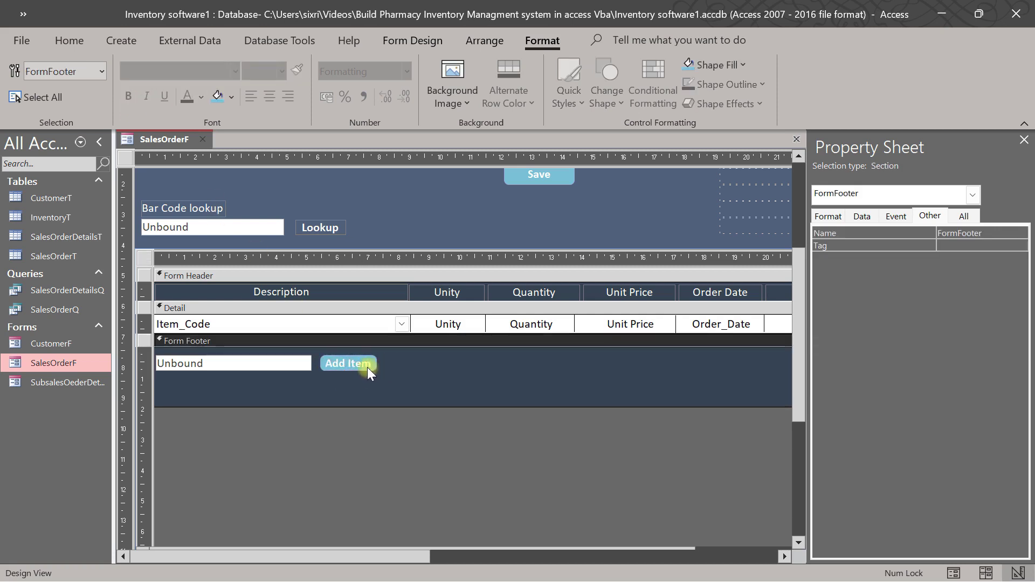
left_click(353, 365)
left_click(346, 369)
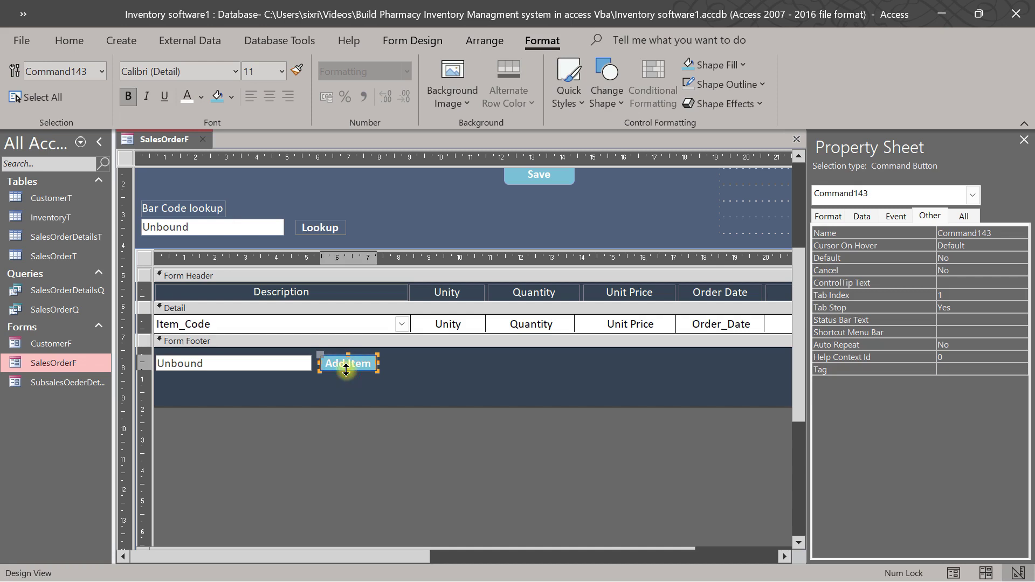
left_click(389, 356)
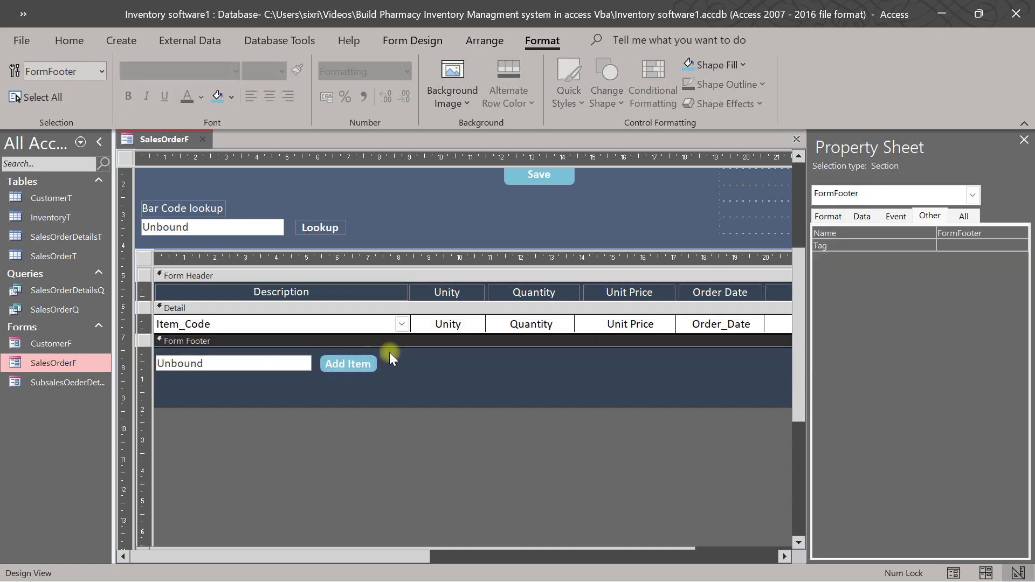
left_click(266, 361)
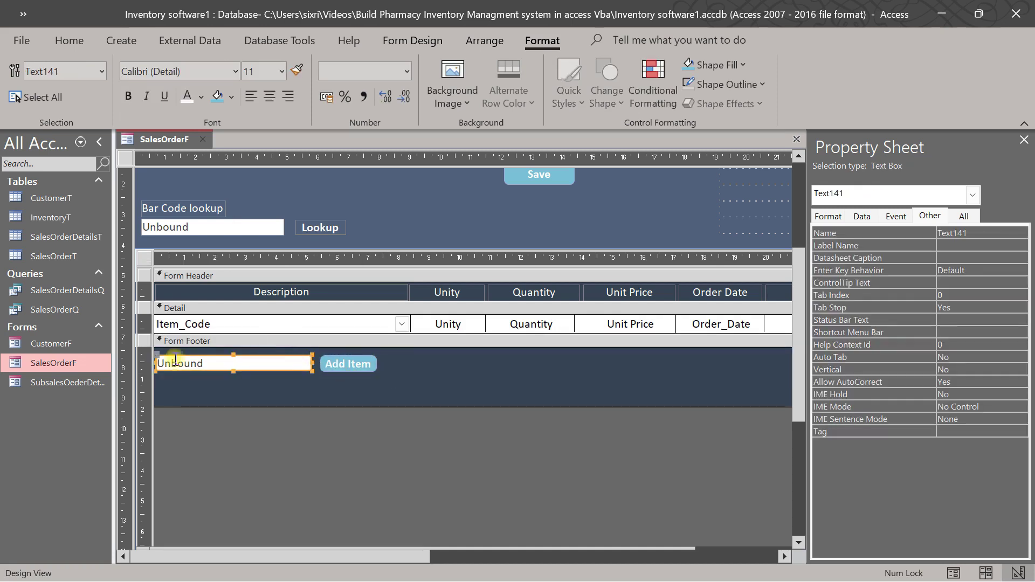
- Convert the footer's Unbound text box to a combo box with Change To > Combo Box
right_click(263, 360)
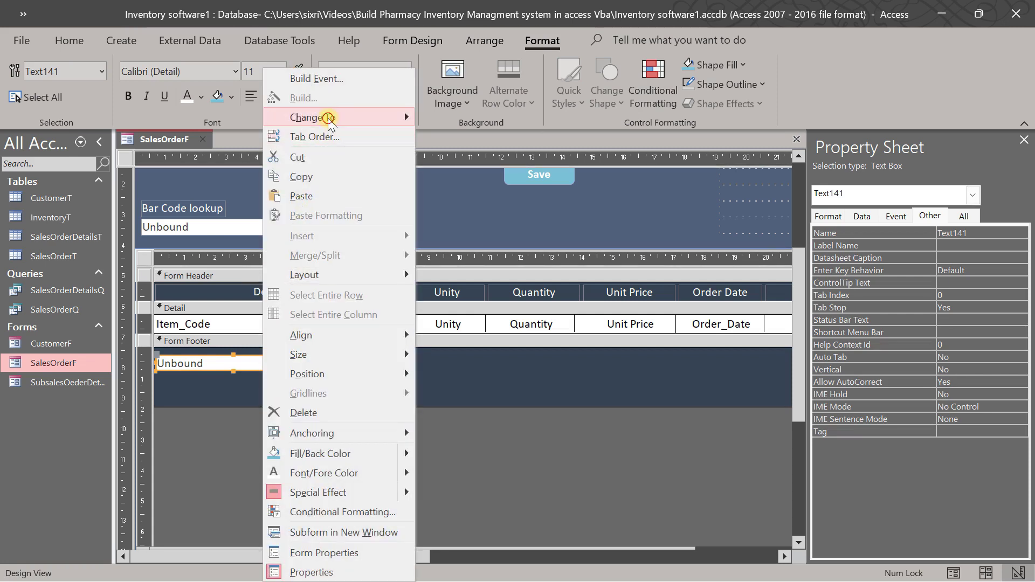
mouse_move(376, 123)
left_click(470, 179)
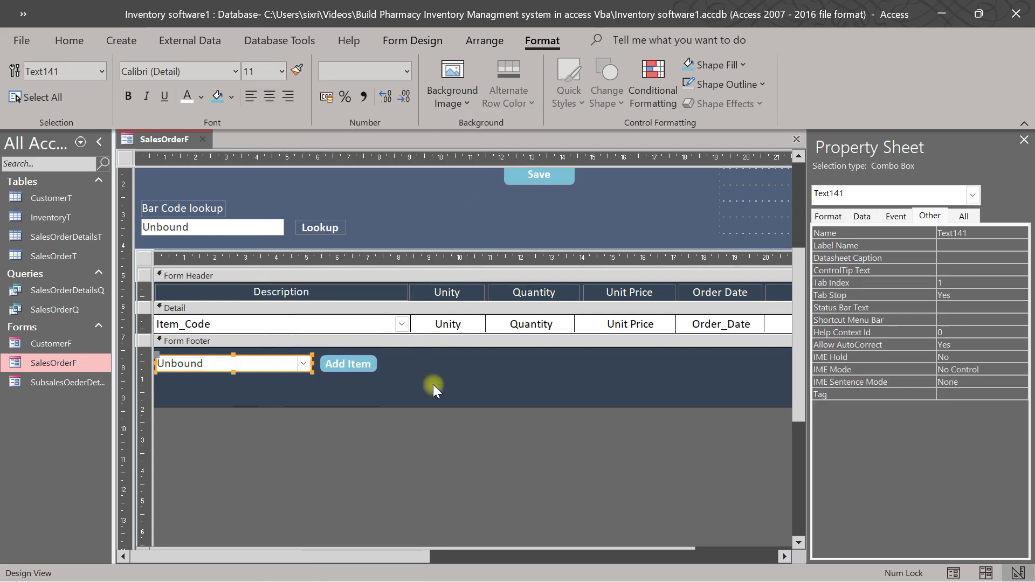
left_click(268, 381)
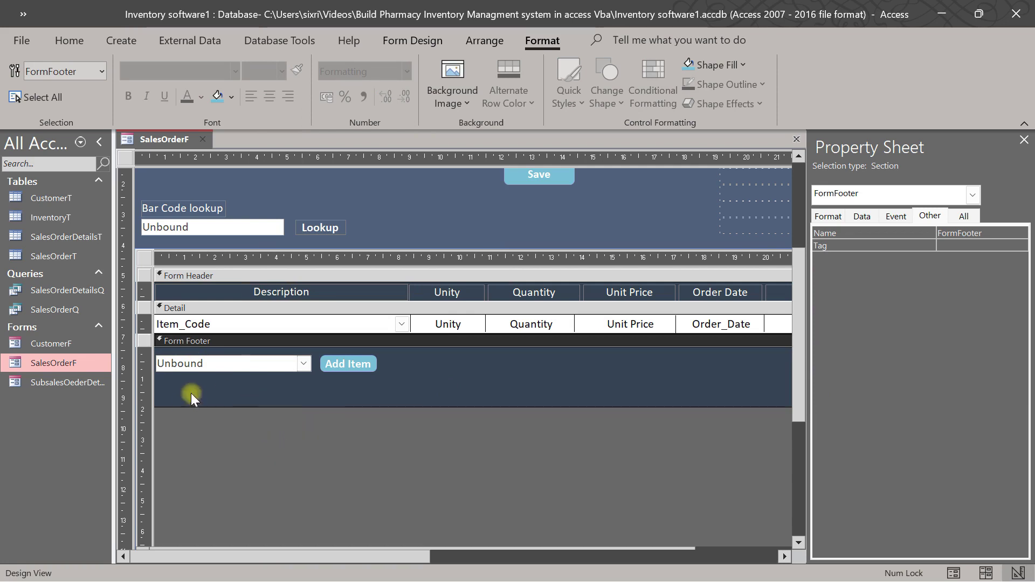
- Draw a new text box in the form footer below the combo box
left_click(485, 41)
left_click(534, 41)
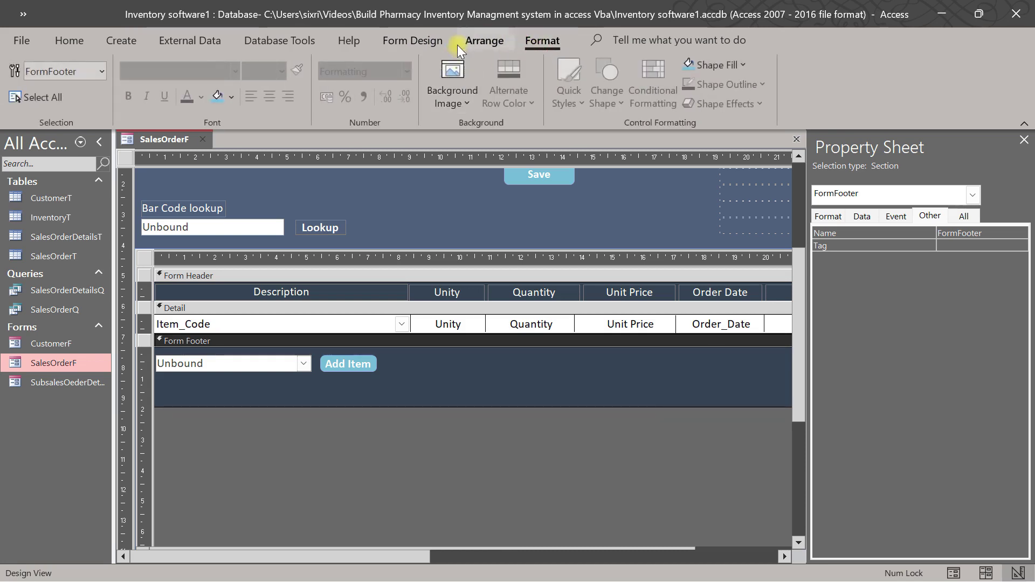
left_click(413, 38)
left_click(211, 82)
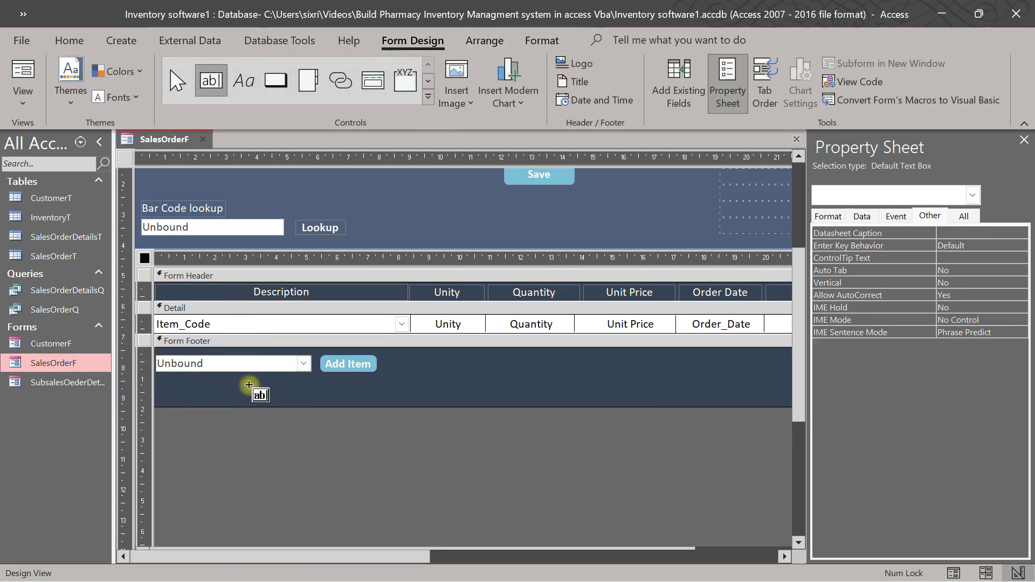
left_click_drag(248, 385, 432, 401)
- Move the new Text144 label and its text box to the footer's left edge
left_click(159, 383)
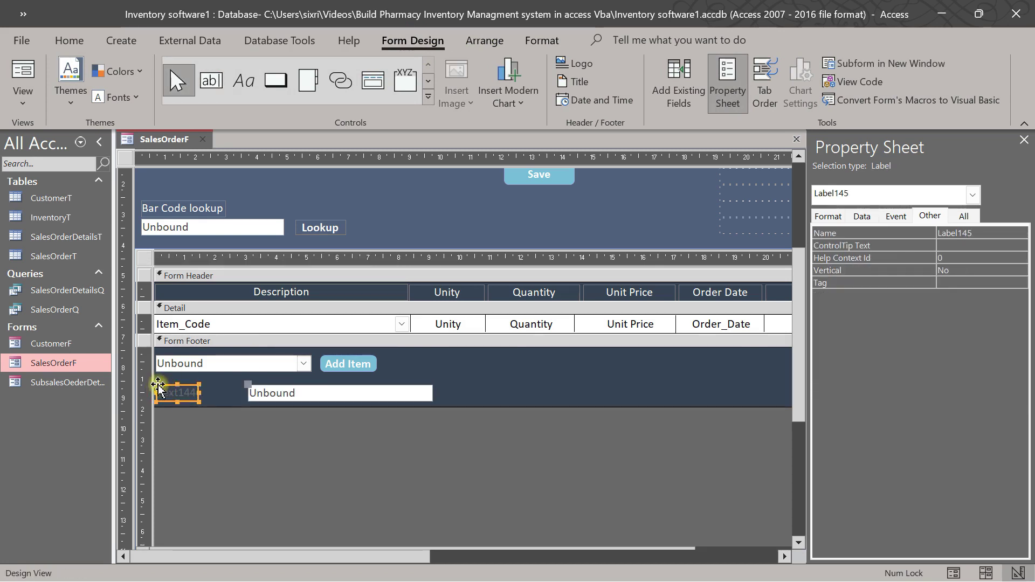
left_click_drag(160, 384, 248, 369)
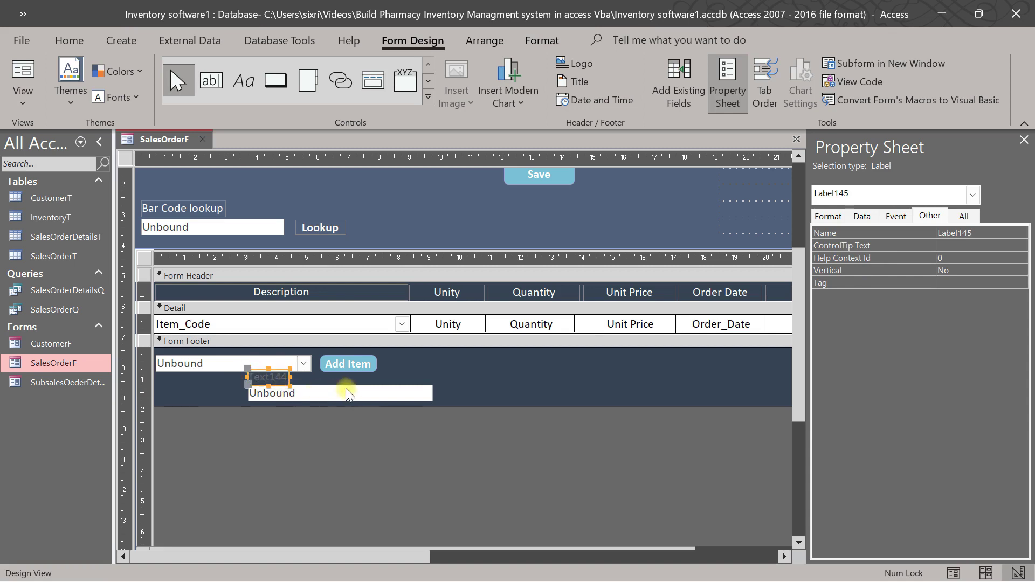
left_click_drag(353, 389, 259, 394)
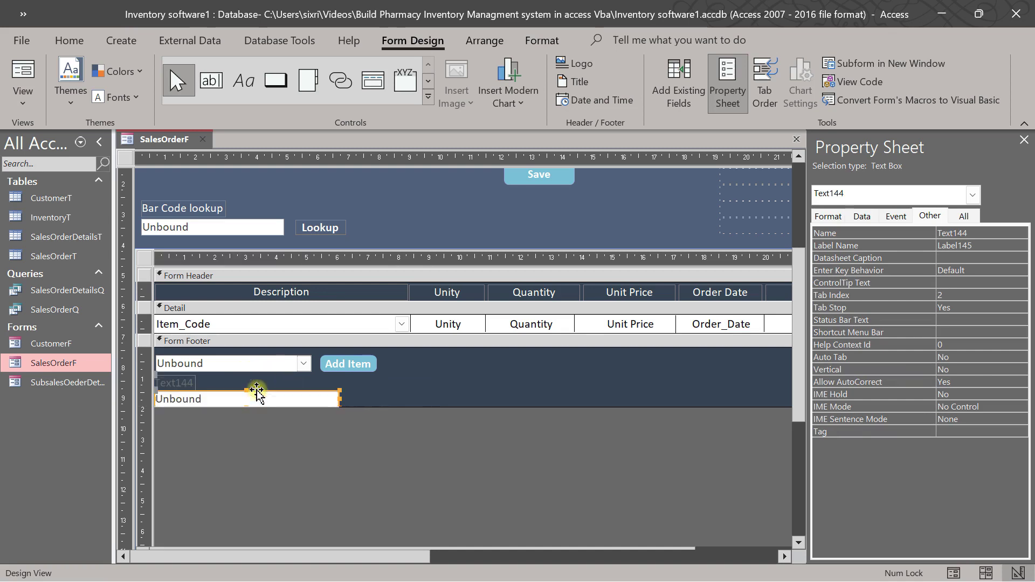
left_click(180, 383)
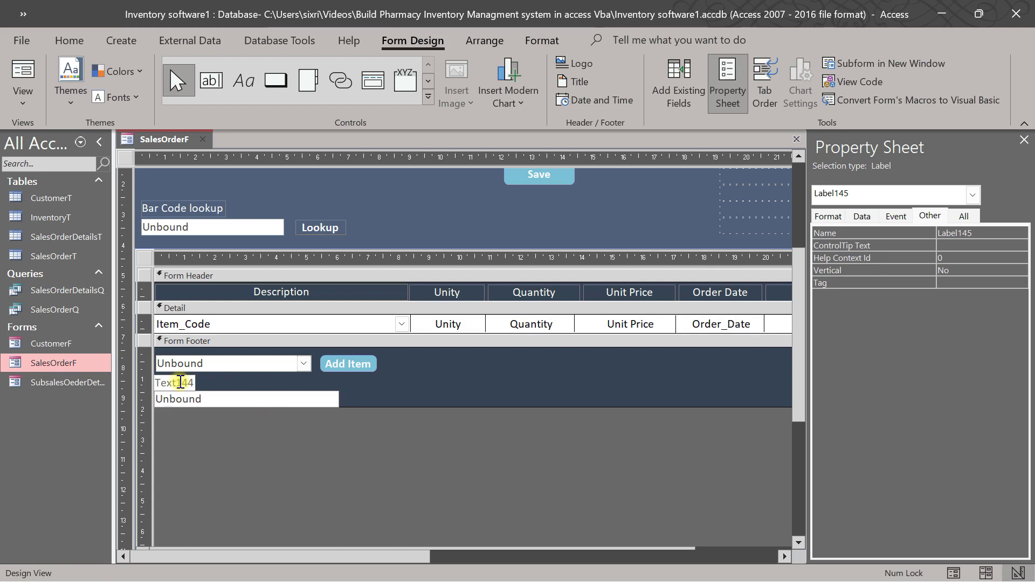
- Caption the new label 'Scanning Bar Code' and make its text white
double_click(173, 382)
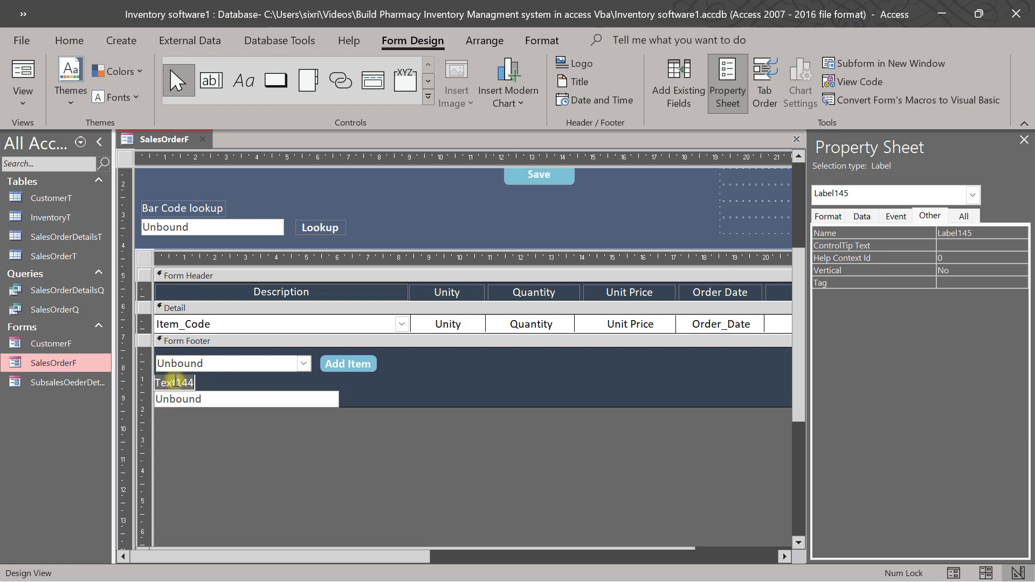
type("Scanning Ba")
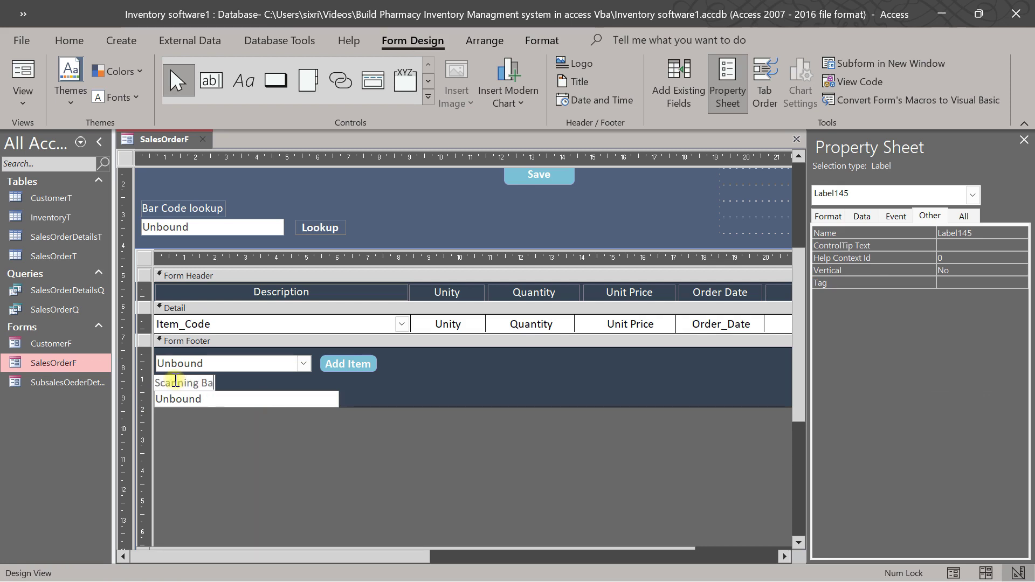
type("r Code")
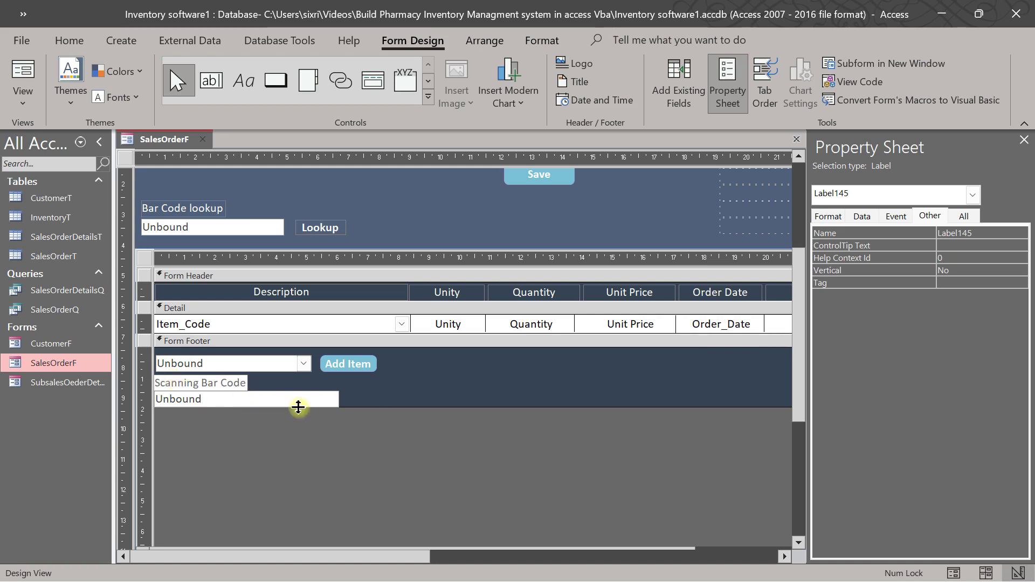
left_click(358, 397)
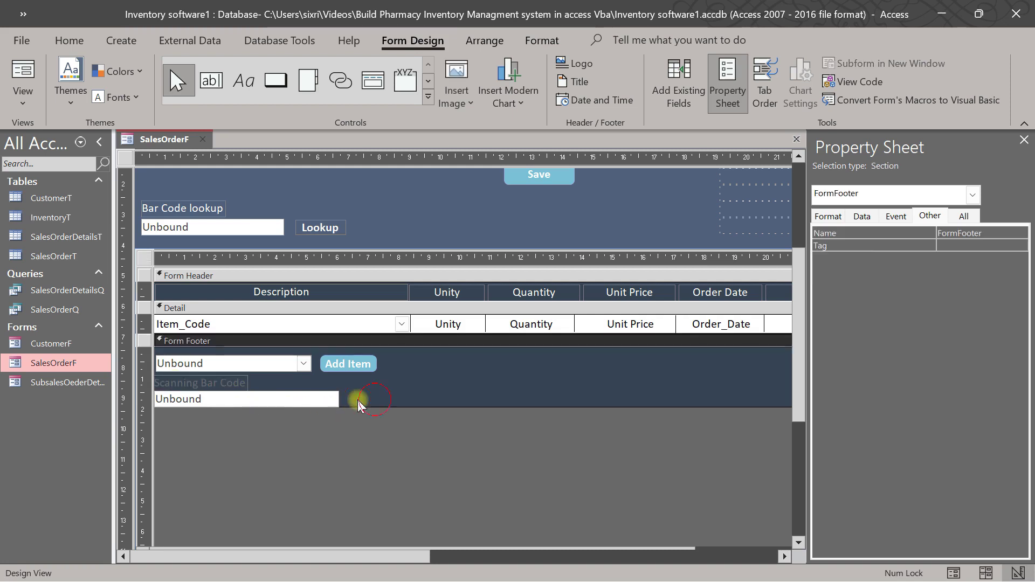
left_click(219, 386)
left_click(178, 208)
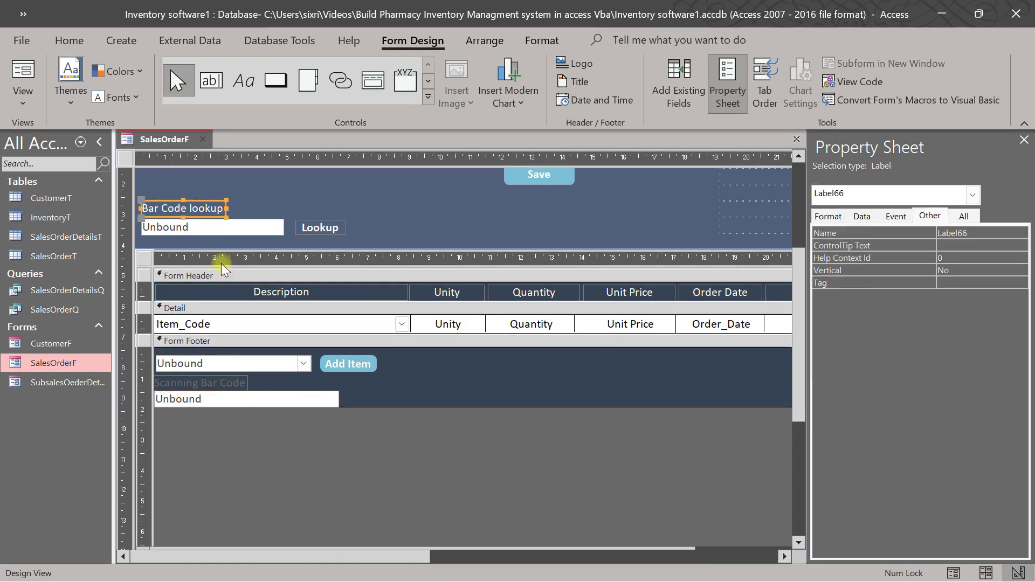
left_click(191, 386)
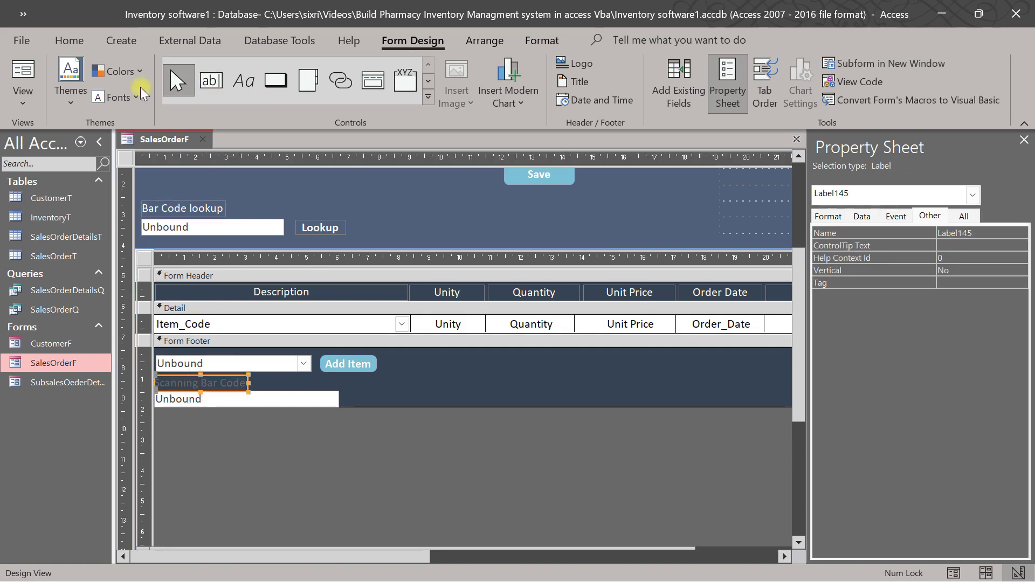
left_click(541, 40)
left_click(185, 102)
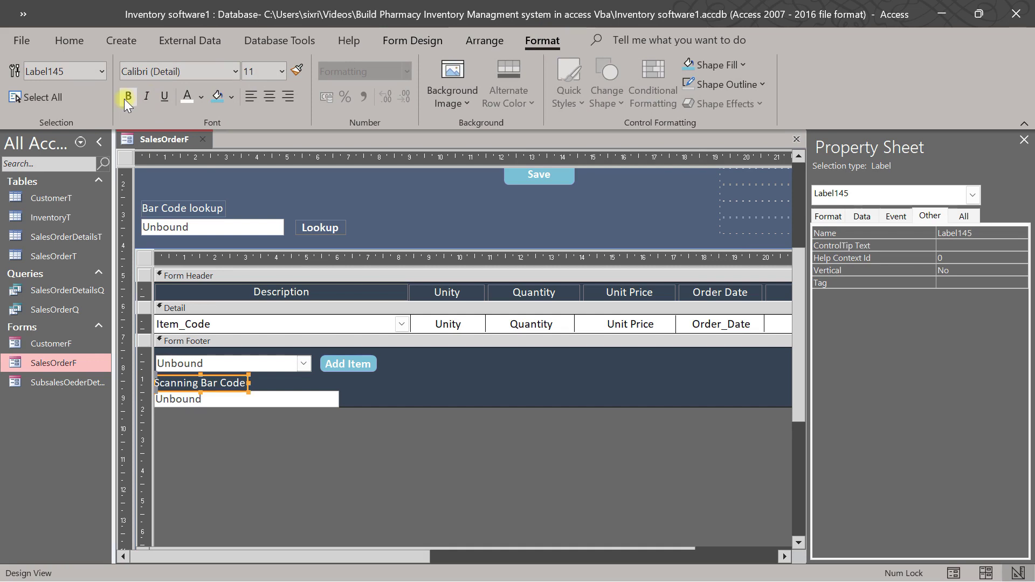
- Narrow the scanning text box, then nudge the combo box, Add Item and scanning box down
left_click(257, 397)
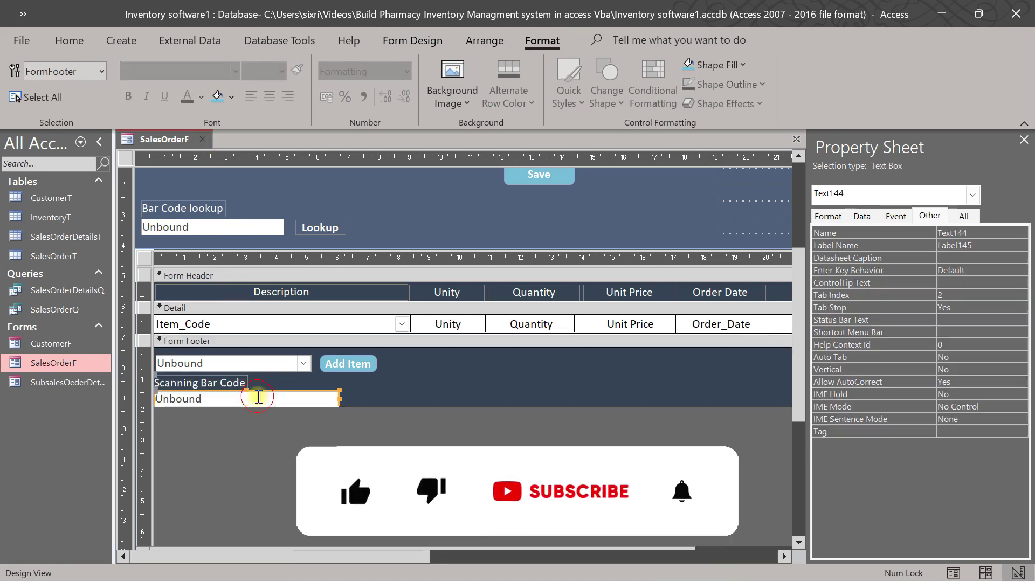
mouse_move(339, 398)
left_mouse_down()
mouse_move(311, 392)
mouse_move(341, 417)
left_mouse_up()
left_click(358, 397)
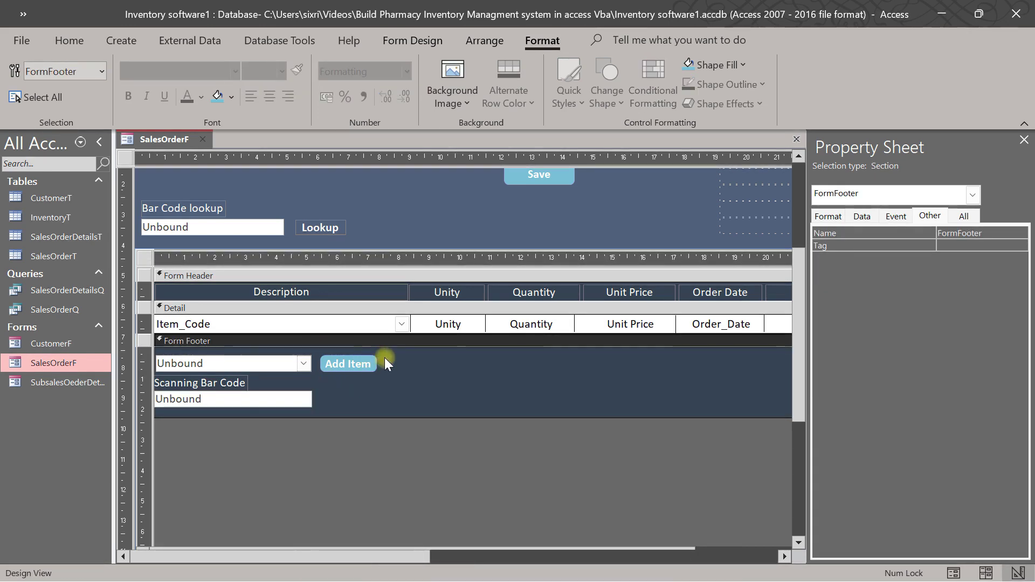
left_click_drag(399, 358, 251, 407)
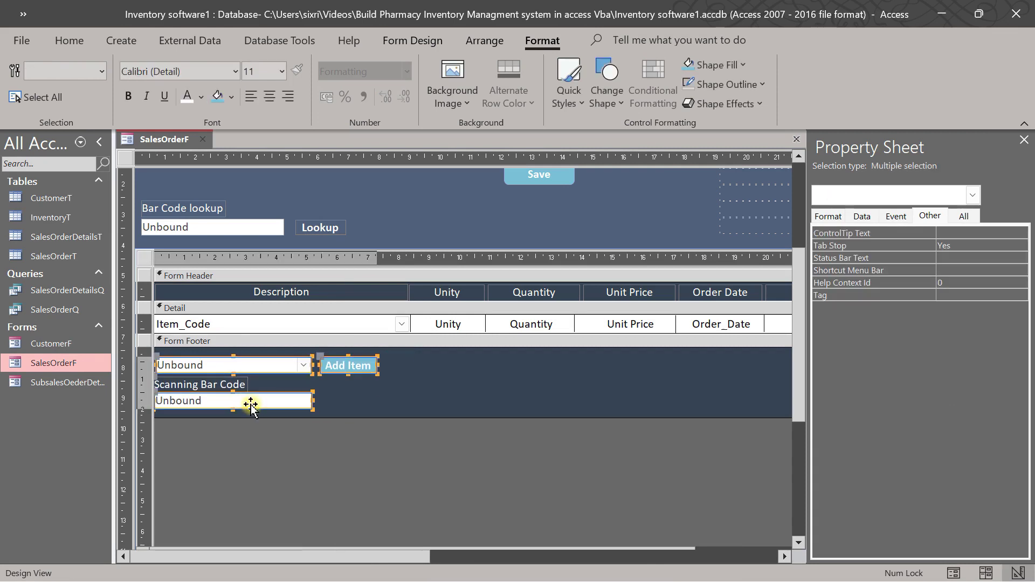
left_click(352, 401)
right_click(177, 139)
left_click(177, 141)
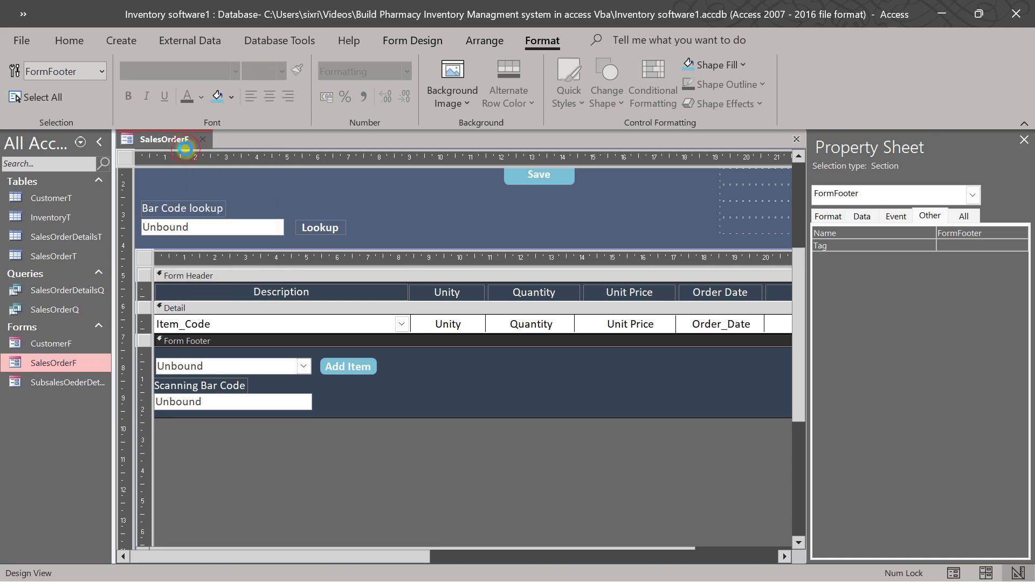
left_click(953, 574)
left_click_drag(693, 157, 601, 33)
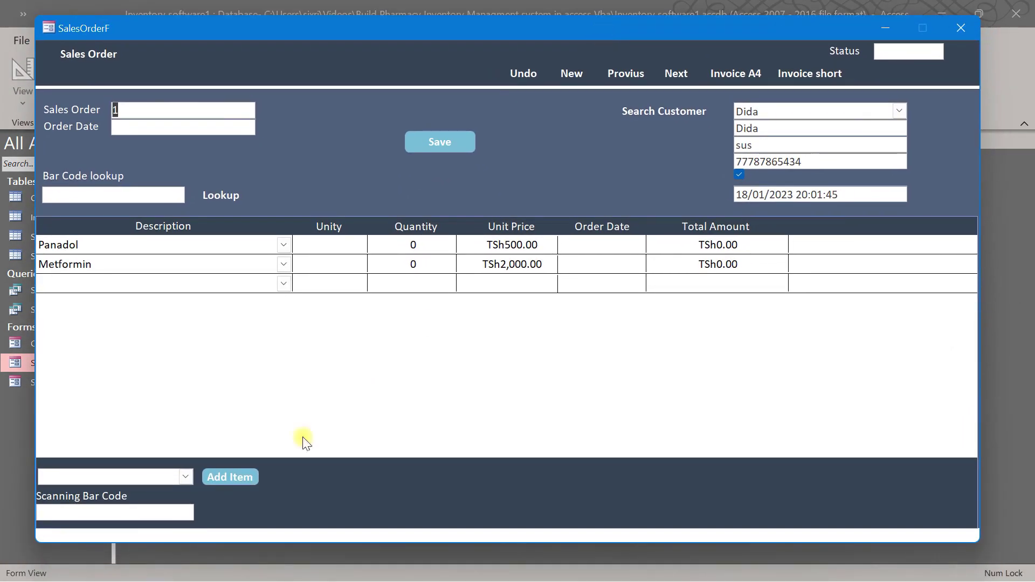
right_click(224, 29)
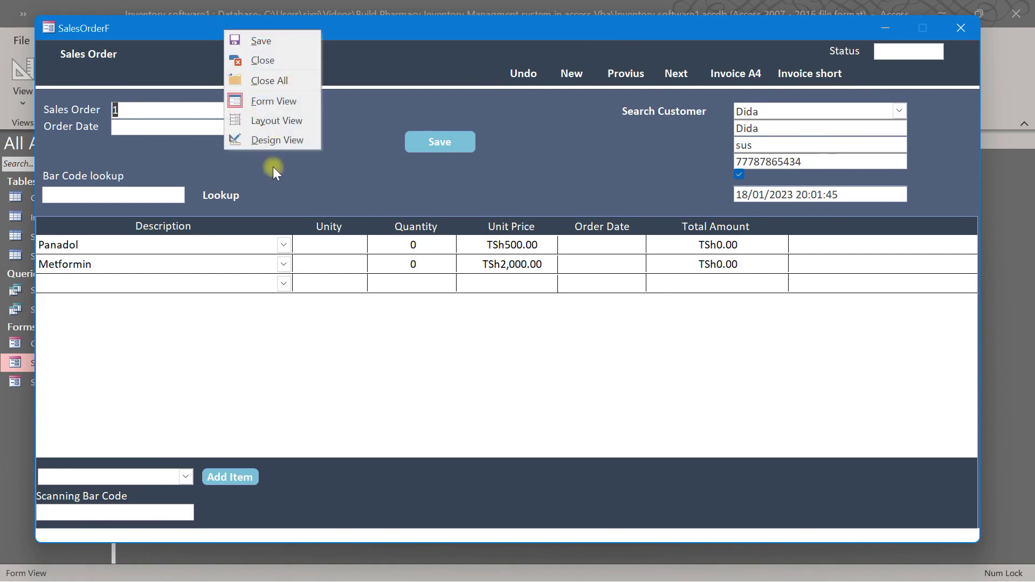
left_click(277, 140)
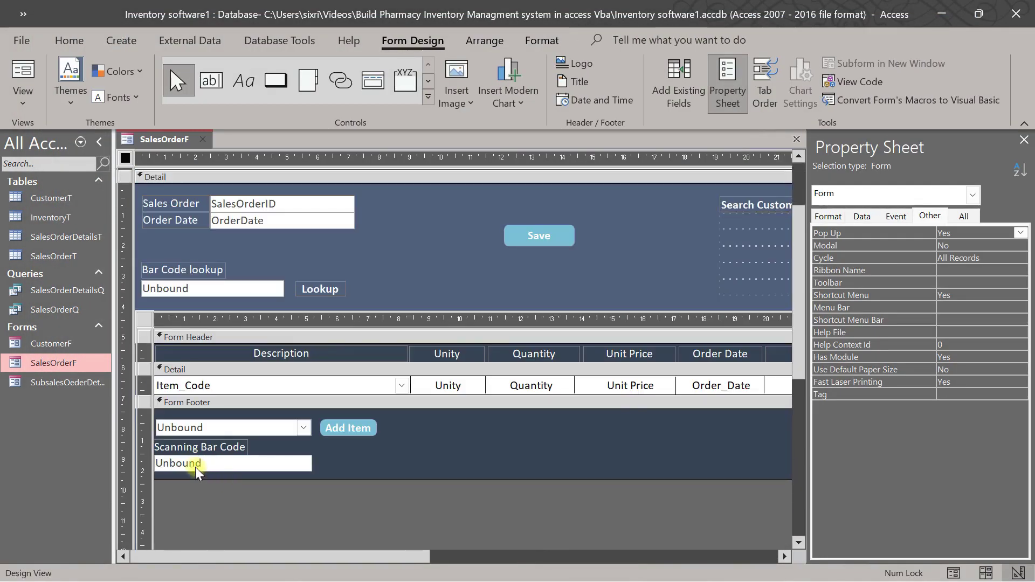
- Right-align the Unbound combo box, Scanning Bar Code label and scanning text box
left_click(208, 430)
left_click(209, 428)
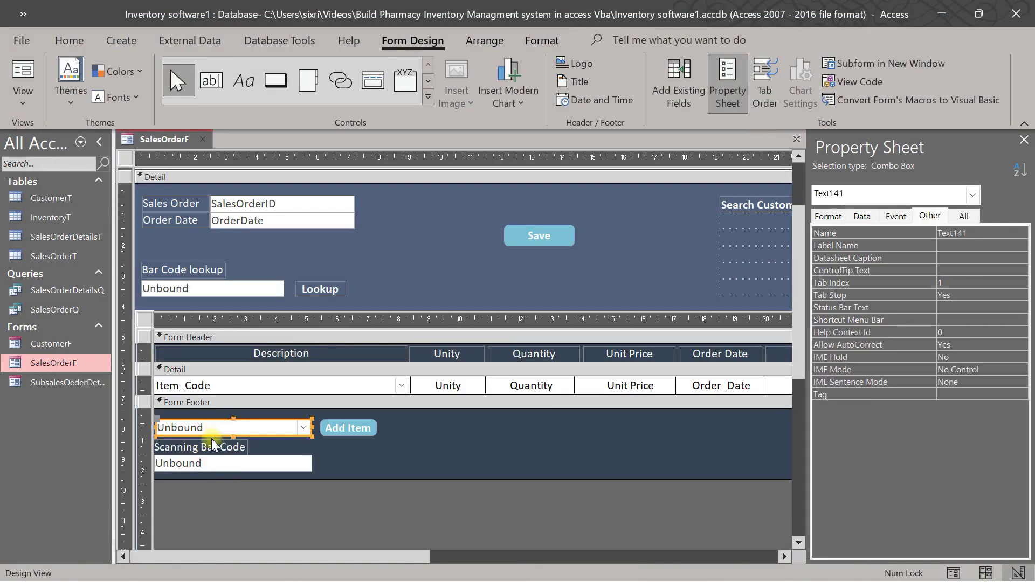
left_click(208, 452, "shift")
left_click(209, 464, "shift")
right_click(211, 463)
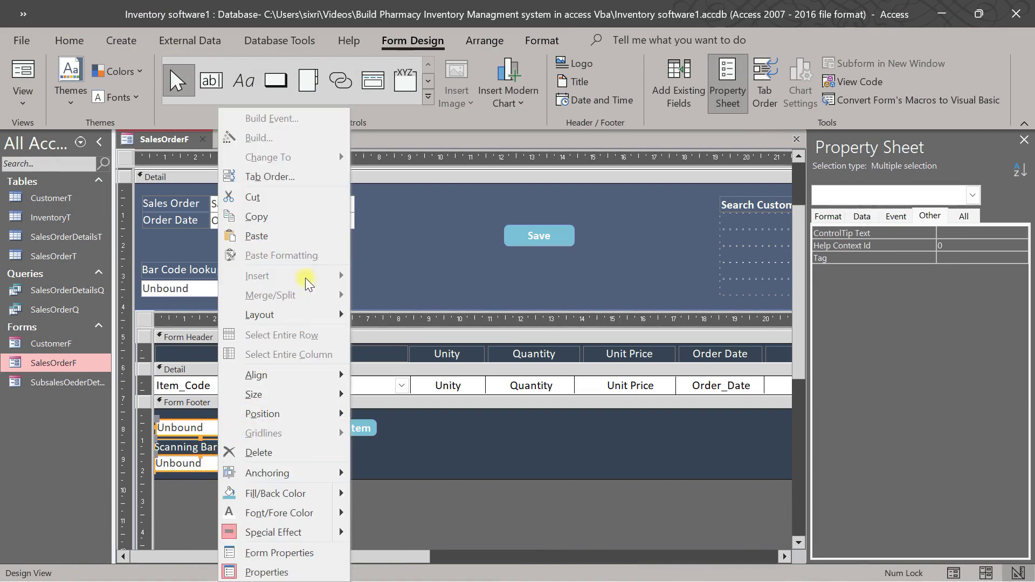
mouse_move(345, 376)
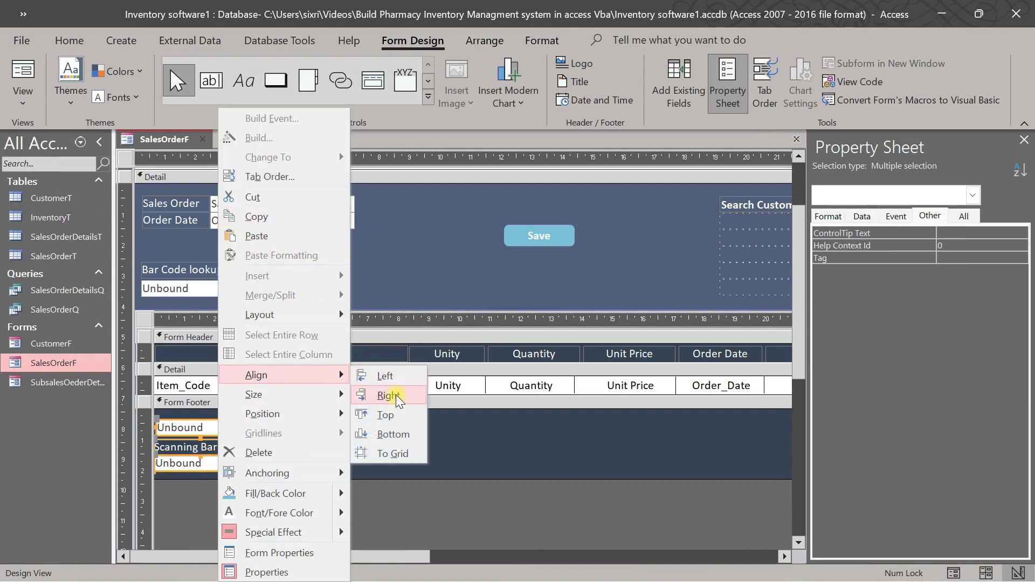
left_click(396, 395)
left_click(365, 460)
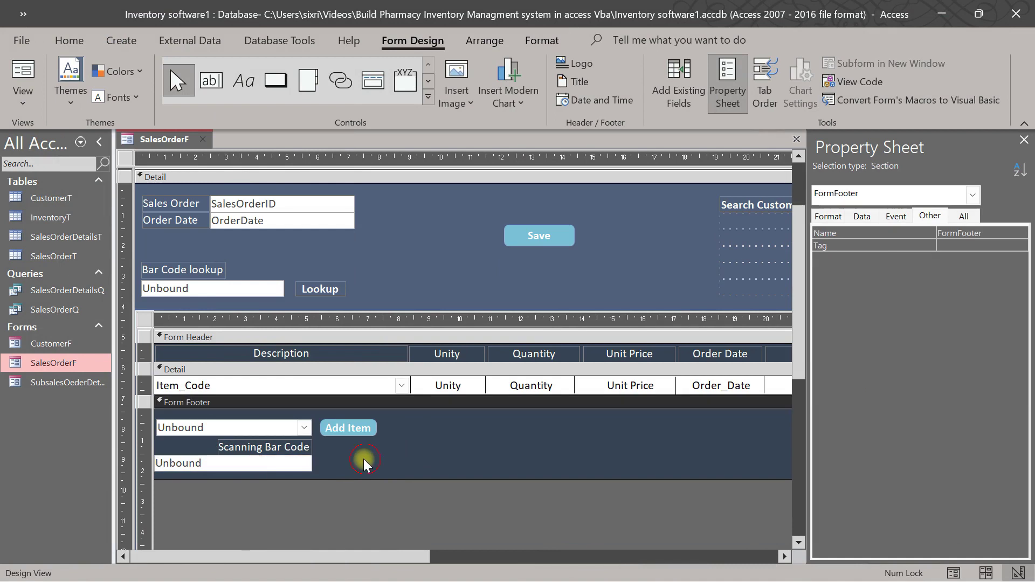
- Resize the scanning text box from its left side, restoring its original left edge
left_click(167, 463)
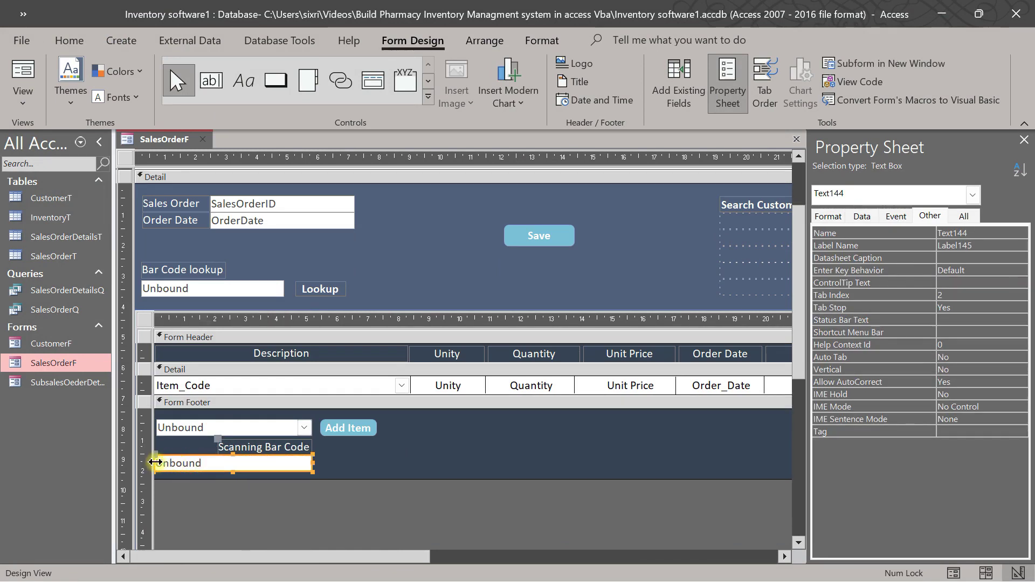
left_click_drag(155, 462, 163, 462)
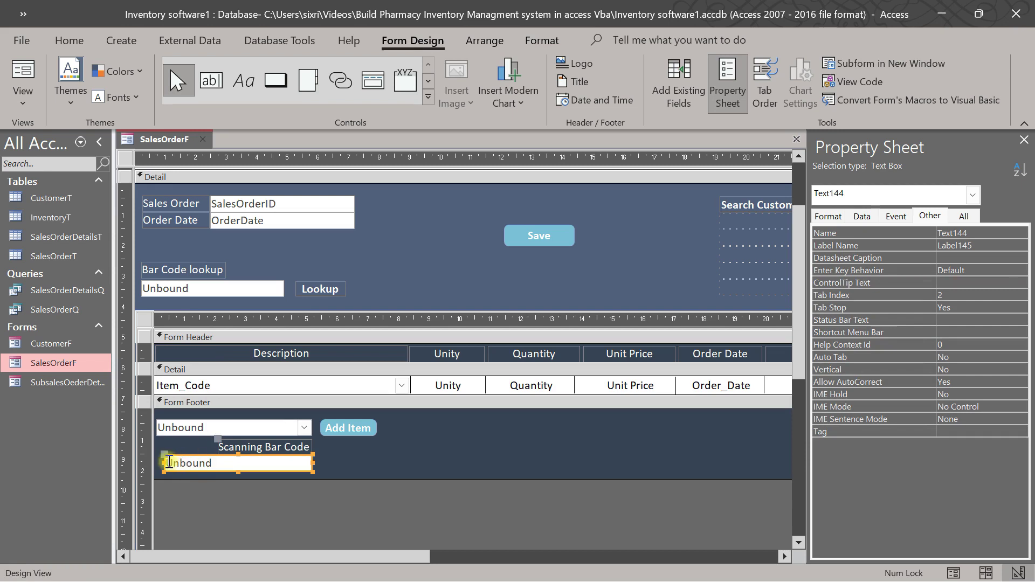
left_click(164, 462)
left_click_drag(155, 463, 156, 462)
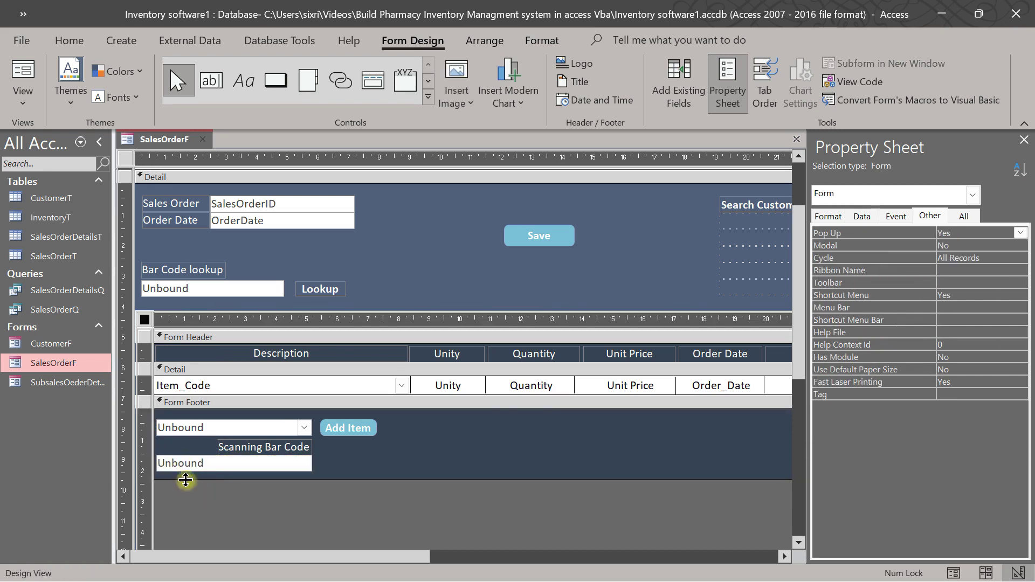
- Left-align the Scanning Bar Code label with its text box
left_click(268, 445)
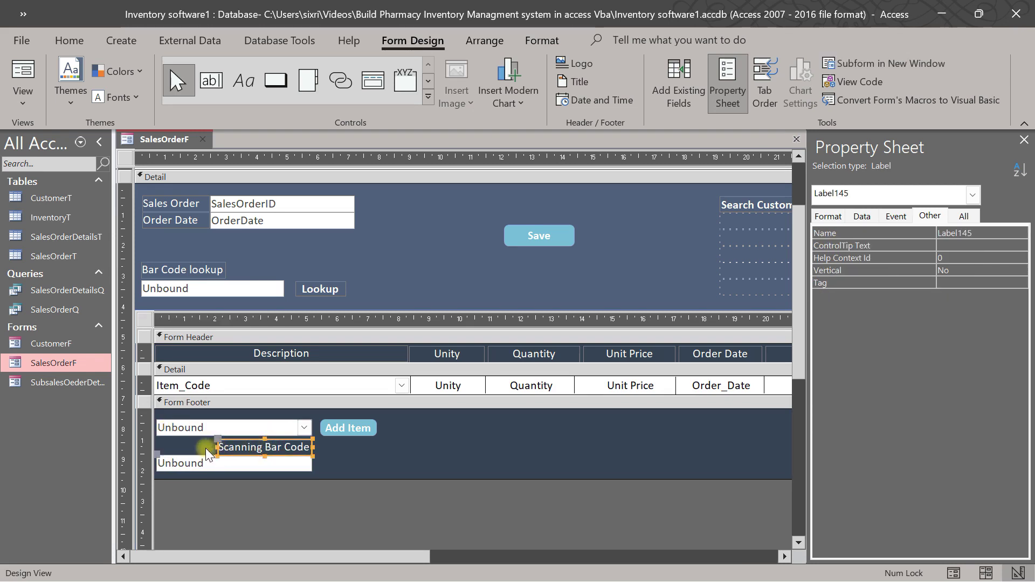
left_click(185, 462, "shift")
right_click(184, 463)
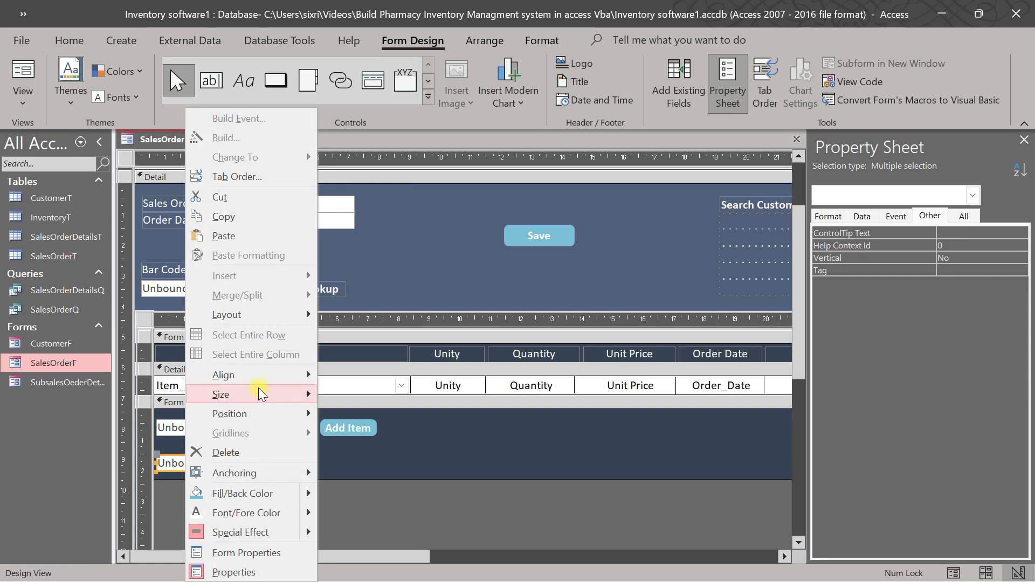
mouse_move(260, 382)
left_click(368, 380)
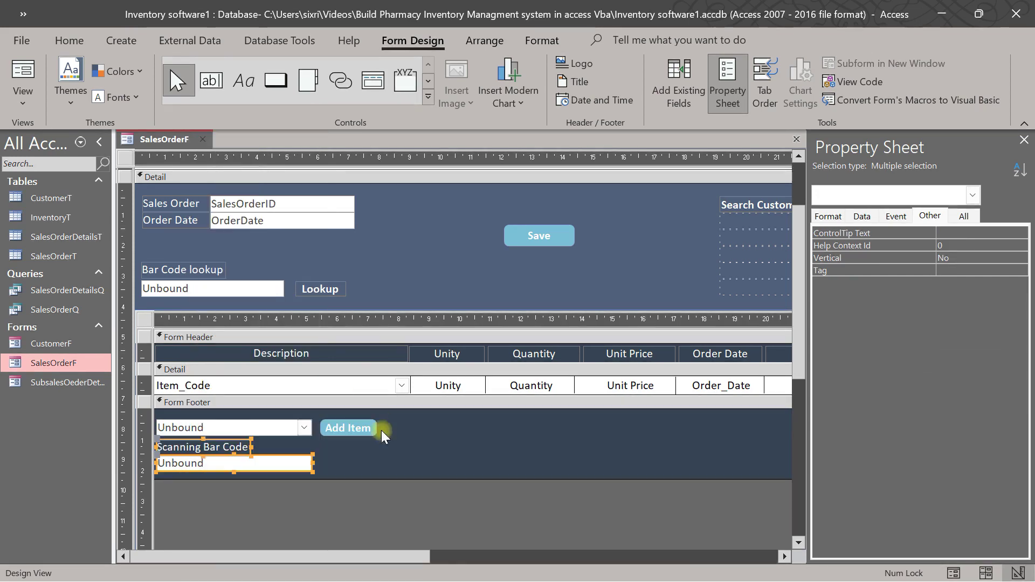
left_click(366, 464)
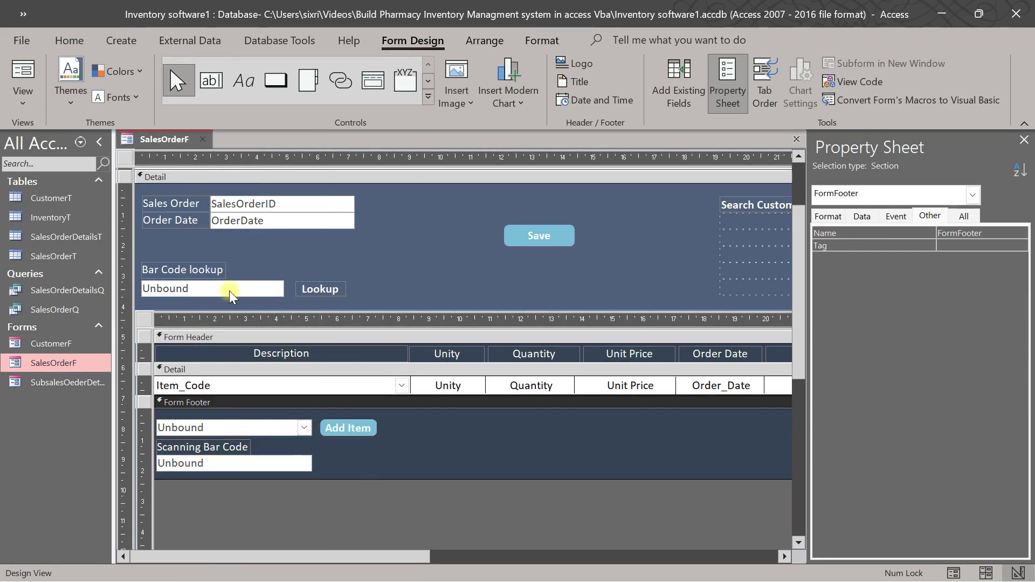
- Draw a new text box in the footer under the Total Amount column
left_click_drag(364, 554, 604, 557)
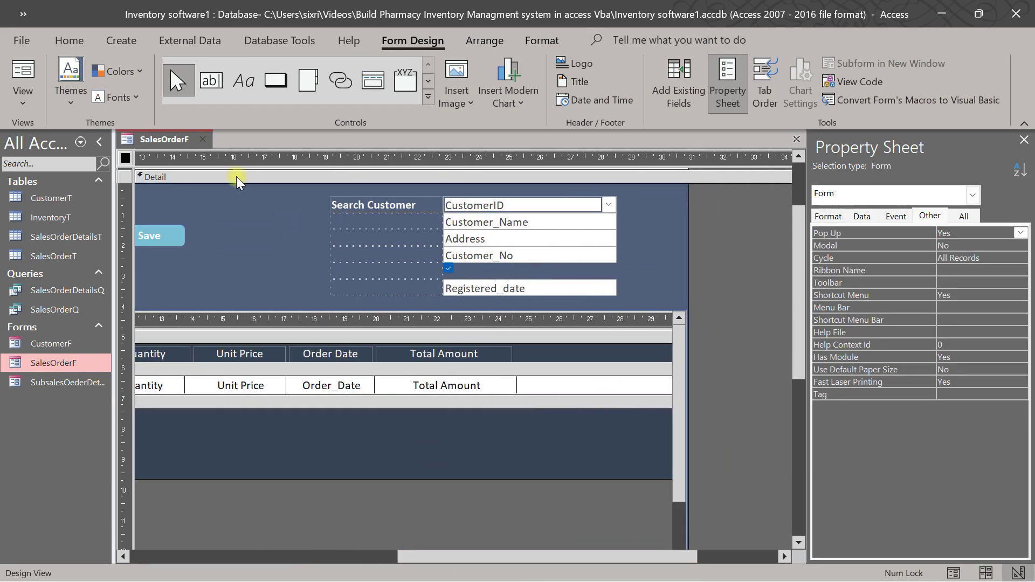
left_click(211, 80)
mouse_move(477, 449)
left_mouse_down()
mouse_move(483, 462)
mouse_move(656, 464)
left_mouse_up()
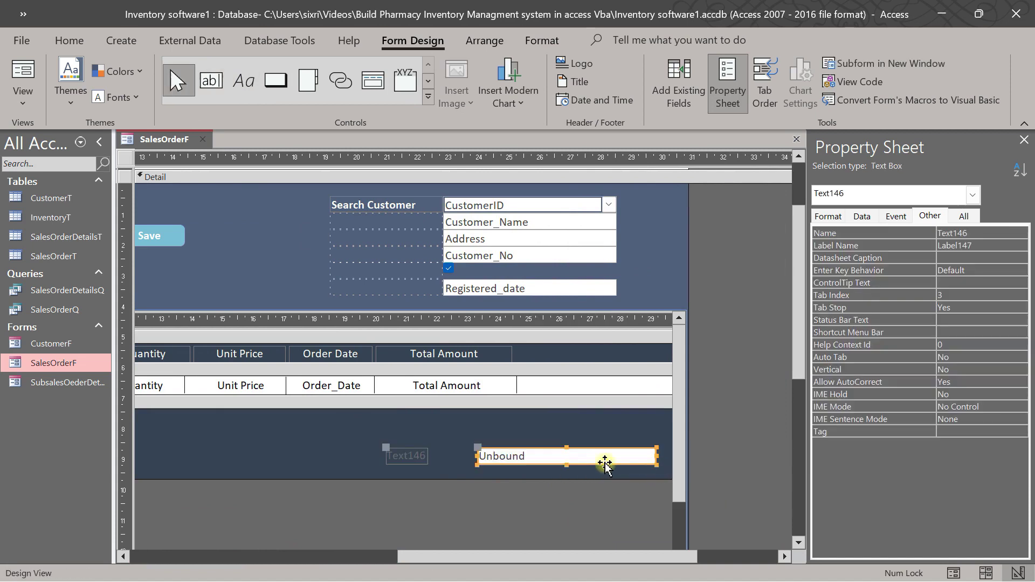
- Widen the new text box's label and caption it 'Total Amount'
left_click(421, 456)
left_click_drag(427, 456, 364, 456)
left_click(458, 456)
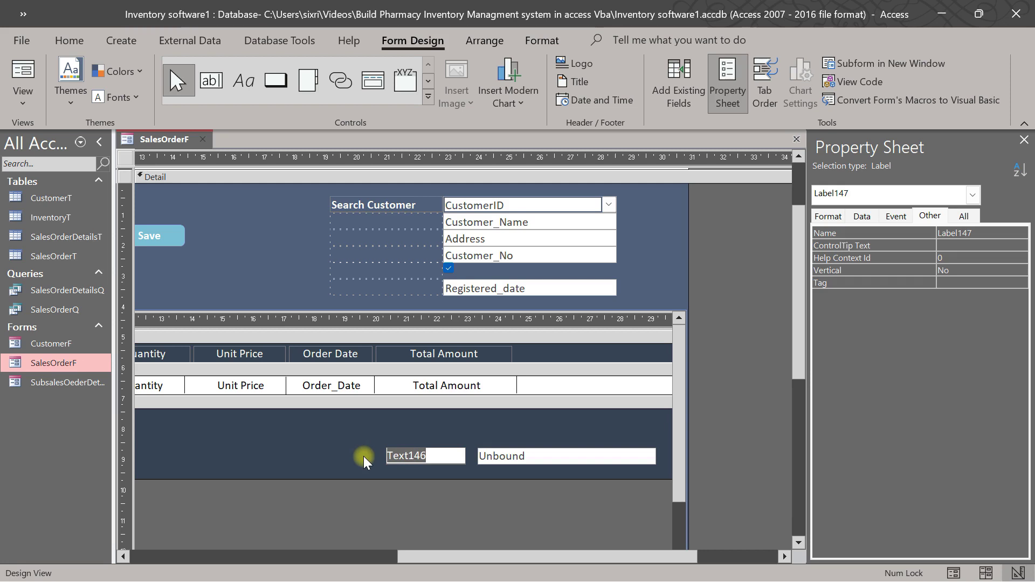
type("Total Amoun")
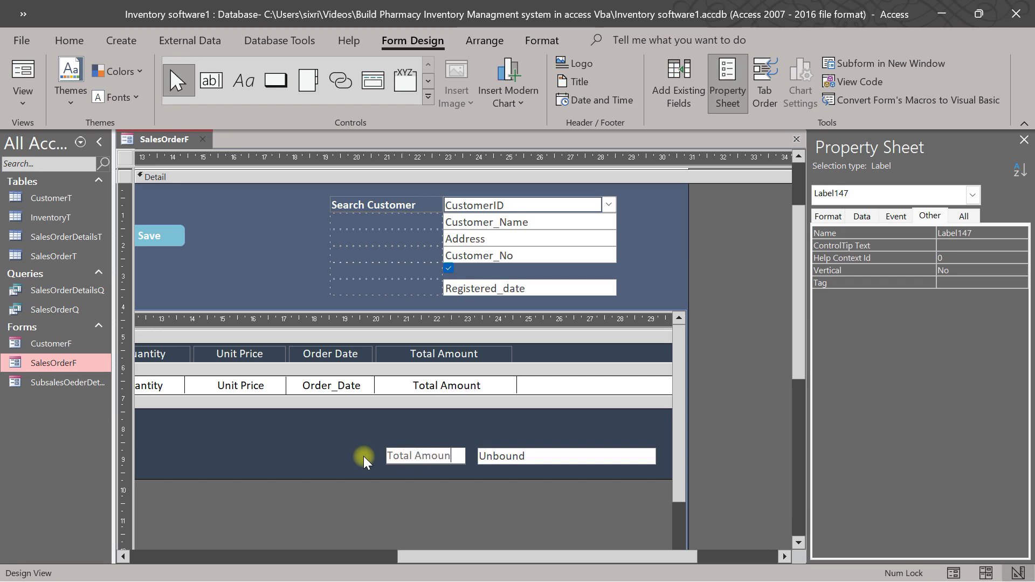
type("t")
left_click(467, 495)
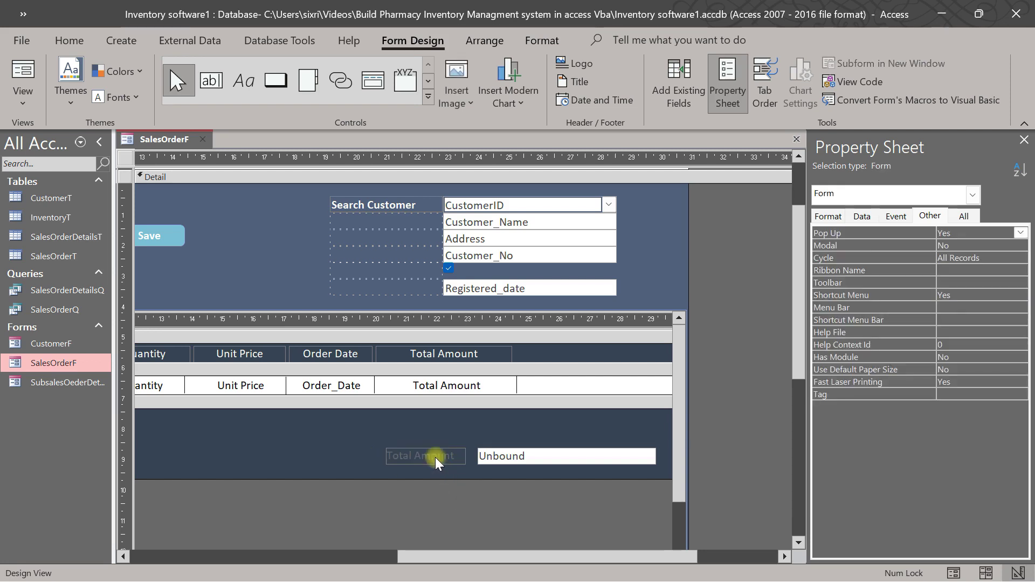
left_click(436, 459)
left_click_drag(452, 558, 190, 545)
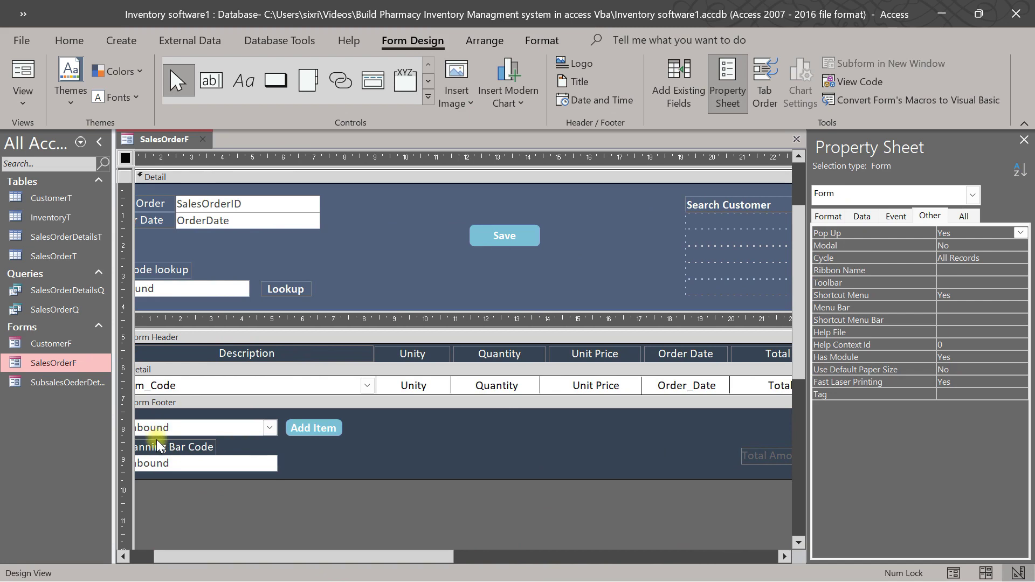
- Make the footer's Total Amount label text white
left_click(156, 439)
left_click(183, 444)
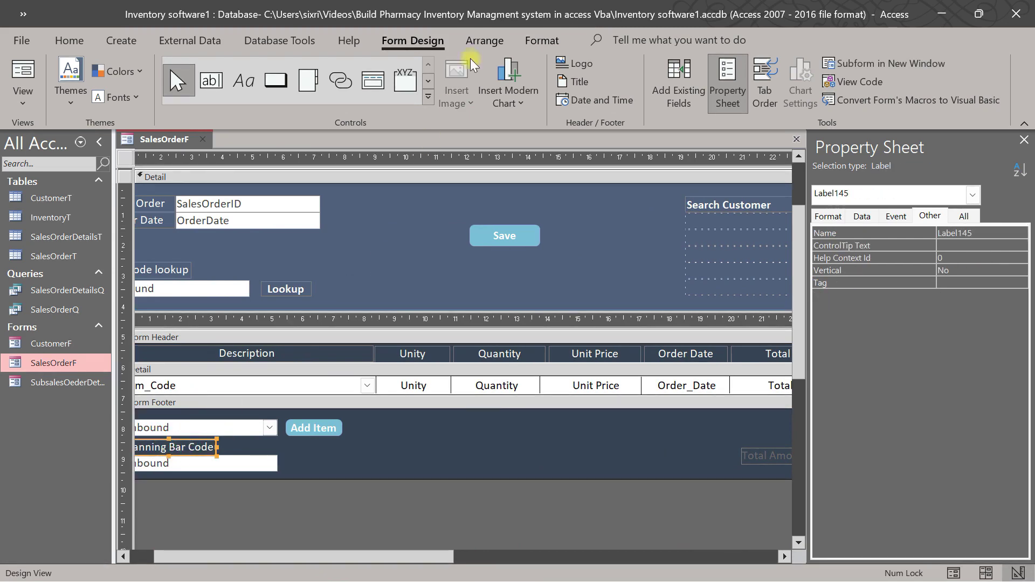
left_click(540, 39)
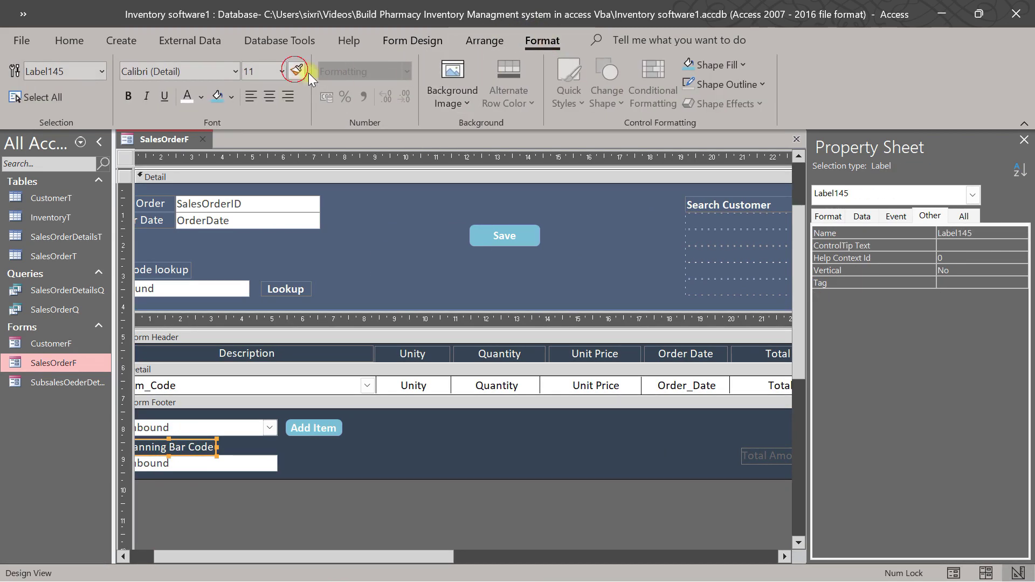
left_click_drag(354, 558, 509, 558)
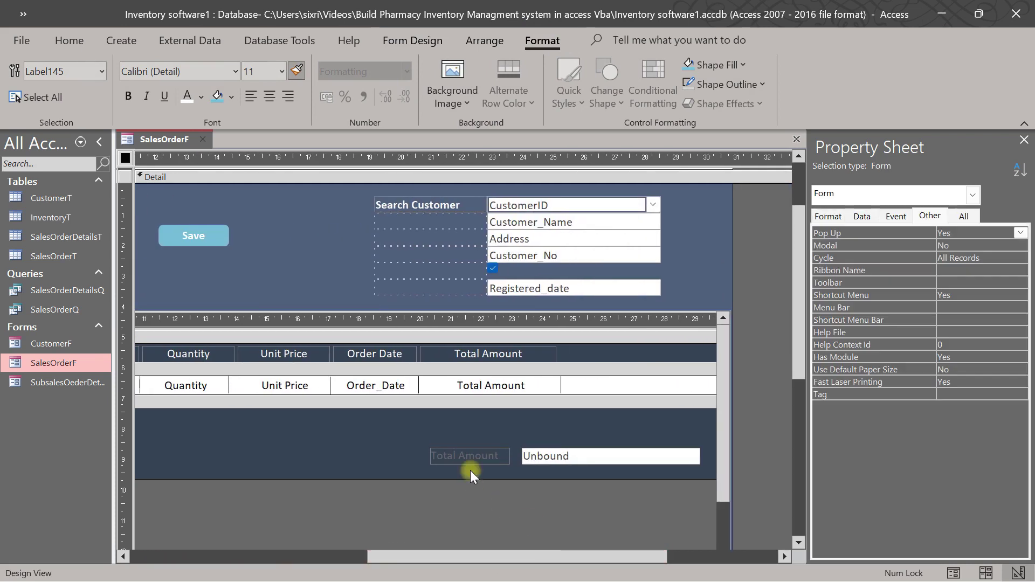
left_click(467, 455)
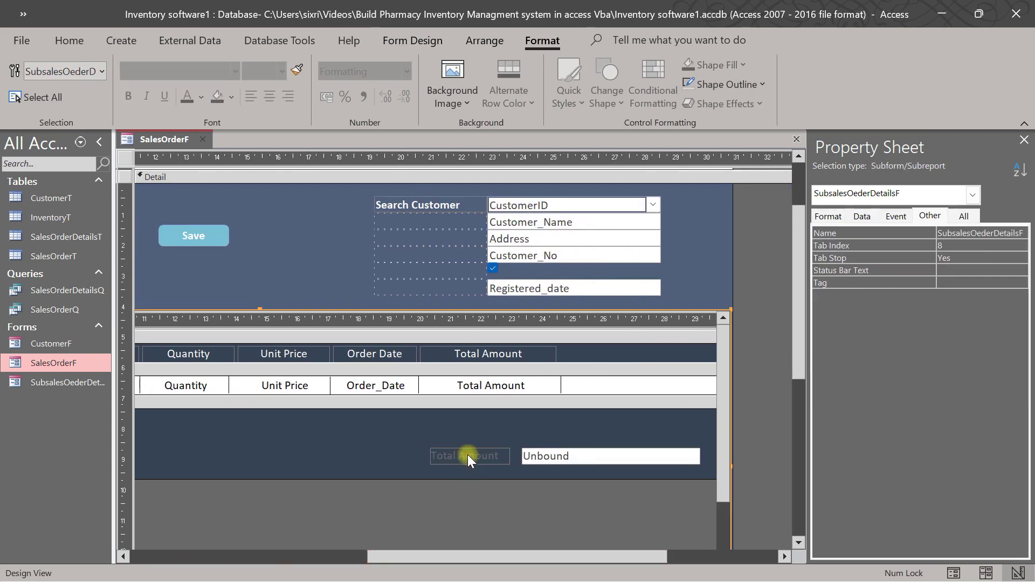
left_click(301, 70)
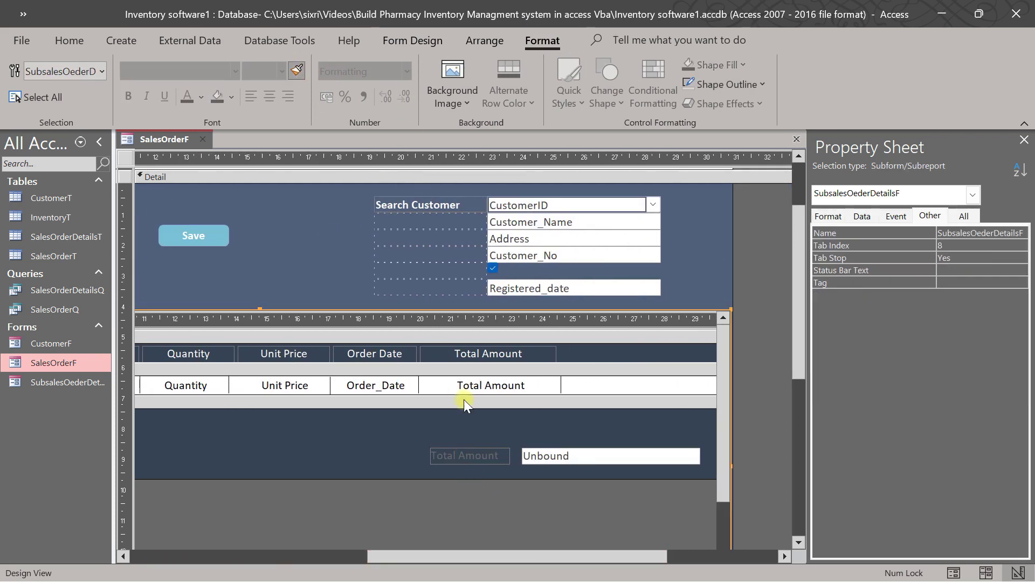
left_click(477, 460)
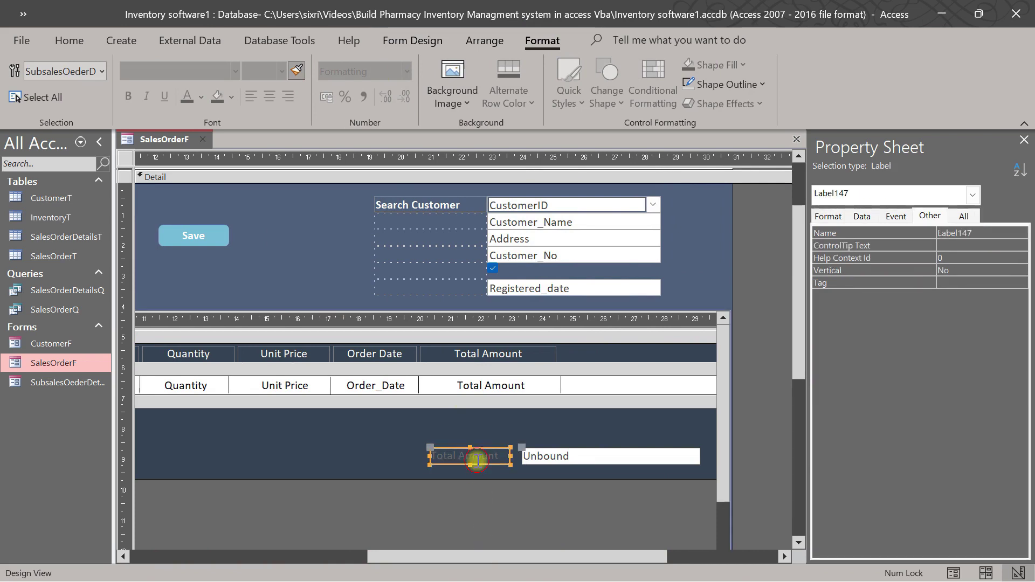
left_click(190, 101)
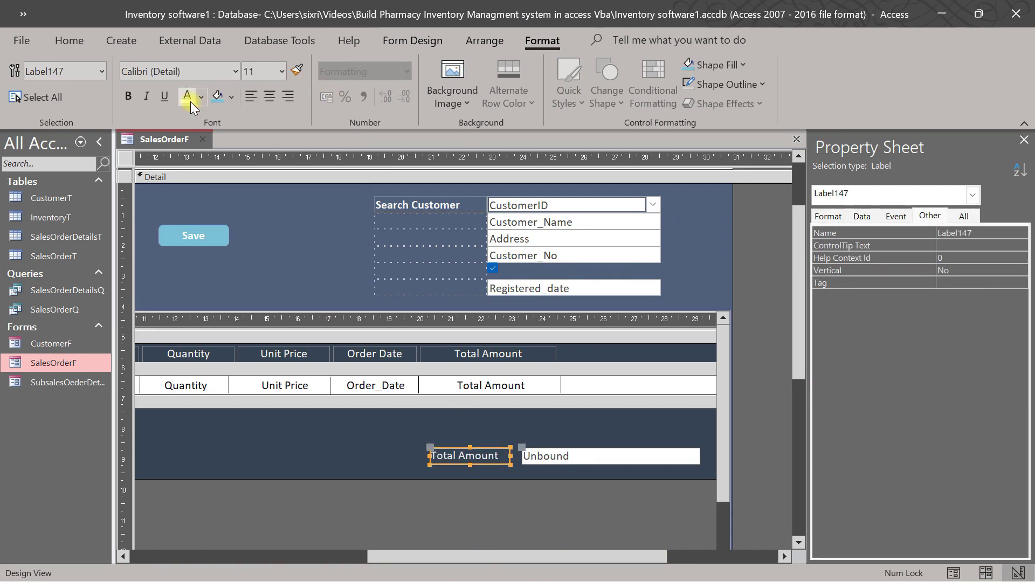
- Narrow the footer's Unbound total box and the subform row's Total Amount box slightly
left_click(531, 431)
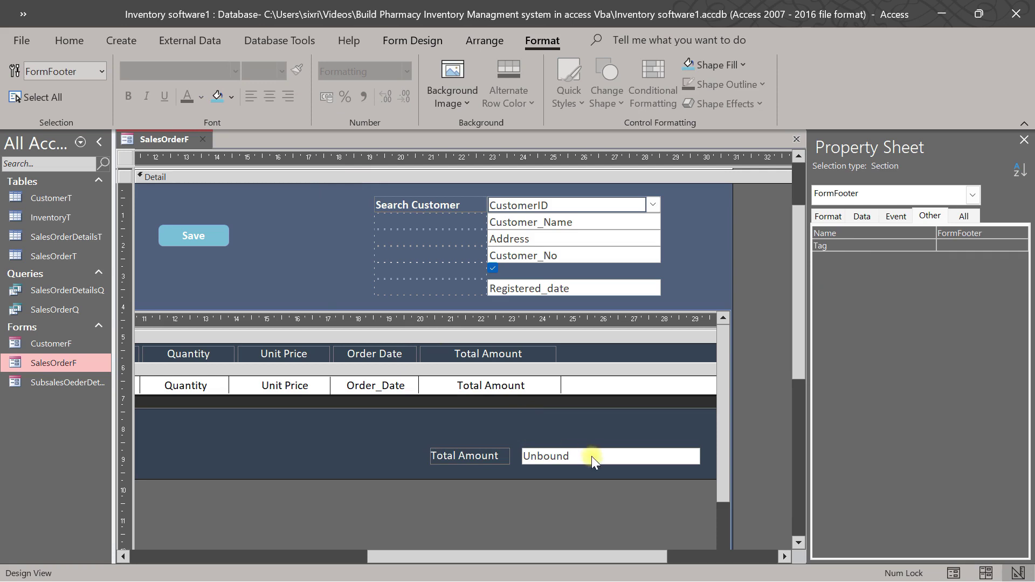
left_click(593, 455)
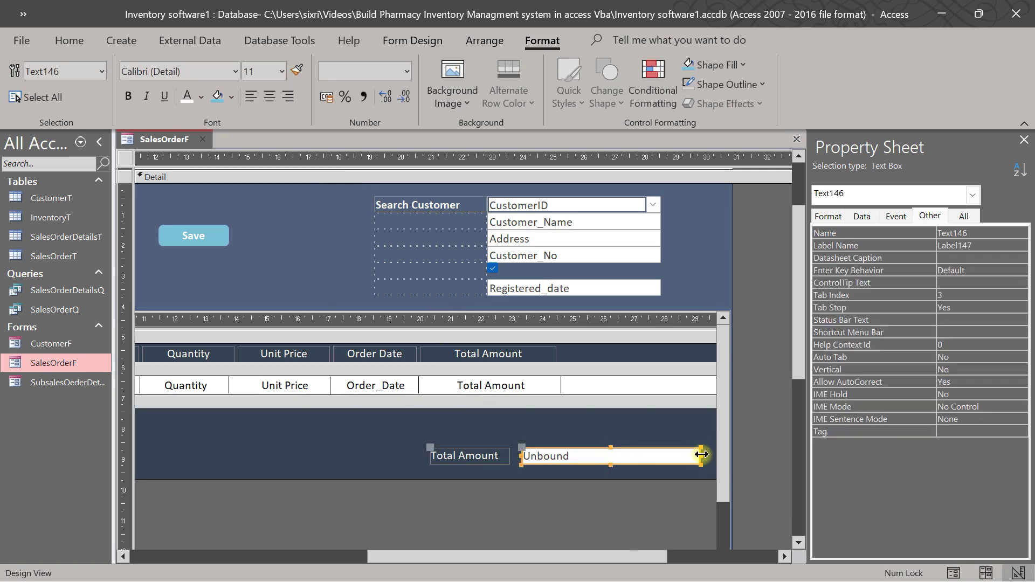
left_click_drag(700, 448, 697, 448)
left_click(678, 439)
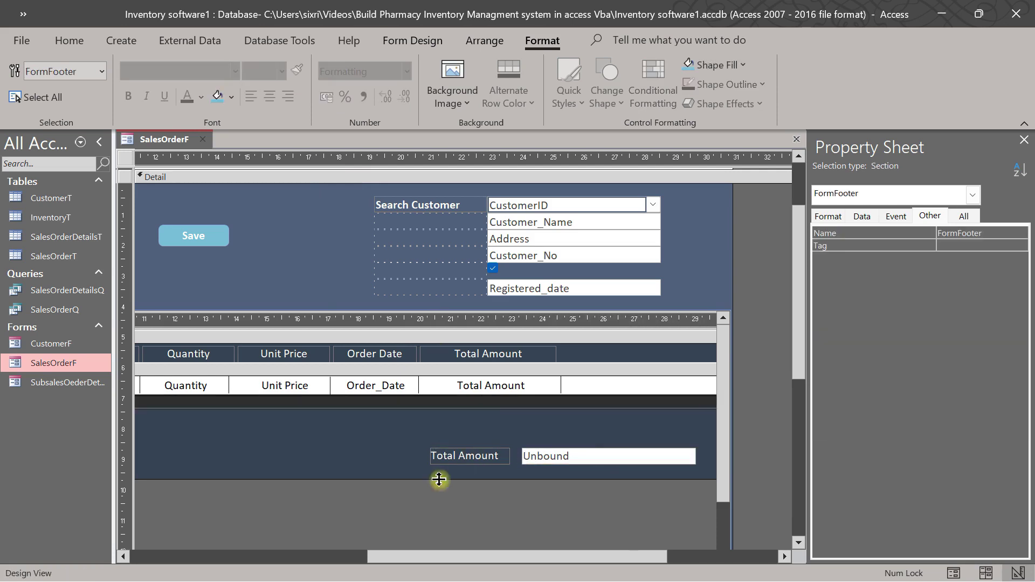
left_click(535, 355)
left_click(555, 385)
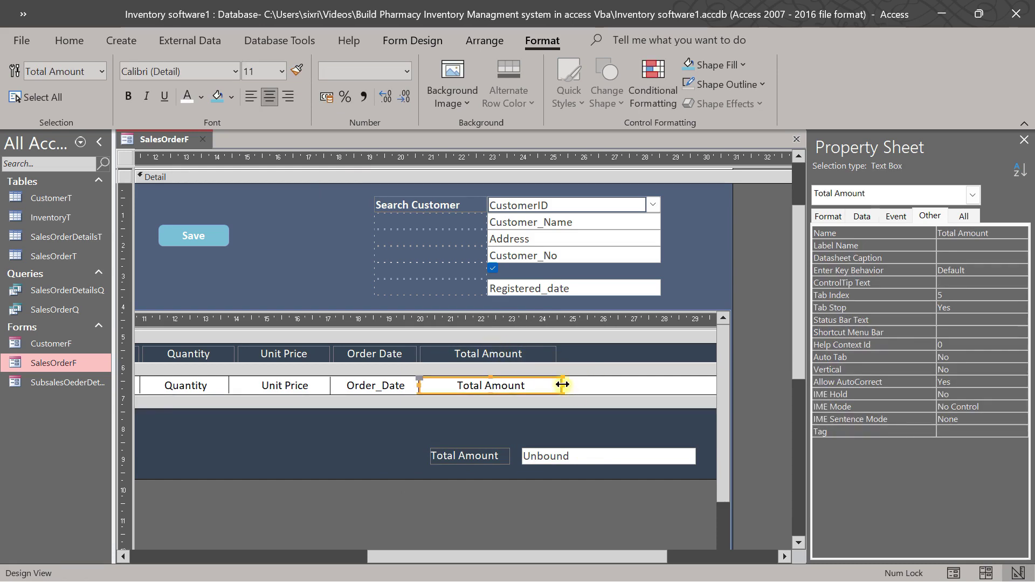
left_click_drag(562, 385, 558, 385)
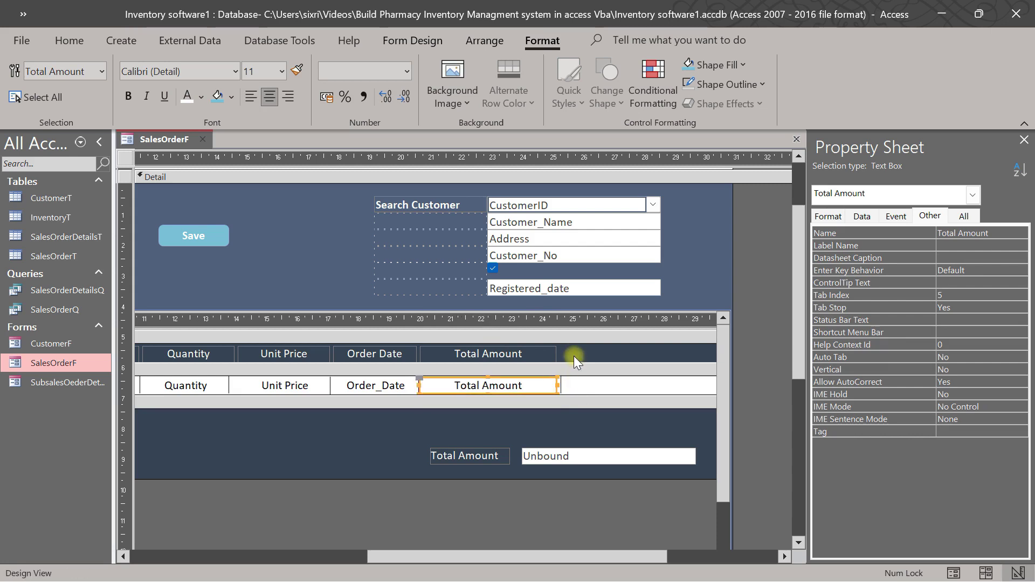
left_click(585, 384)
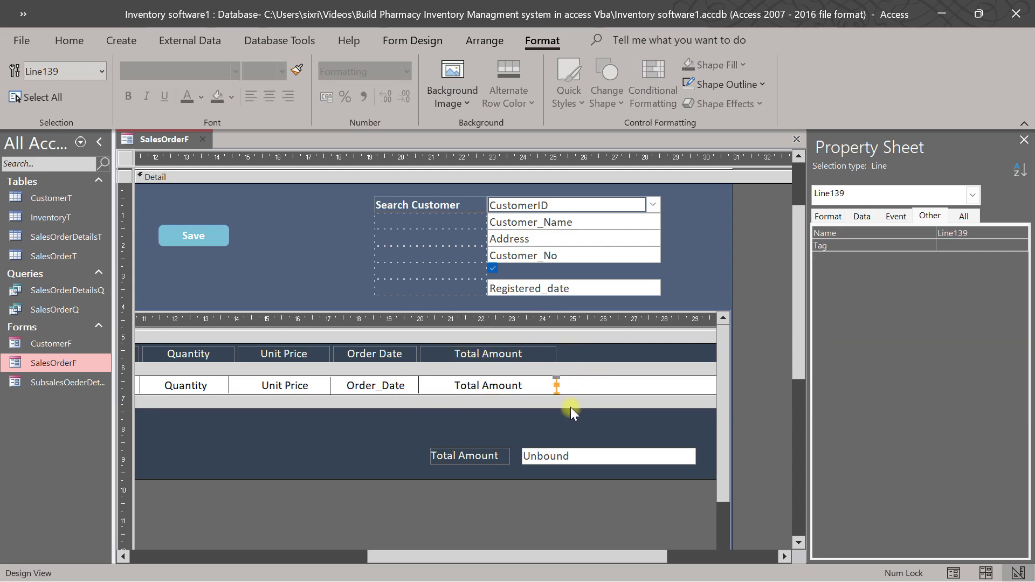
left_click(566, 418)
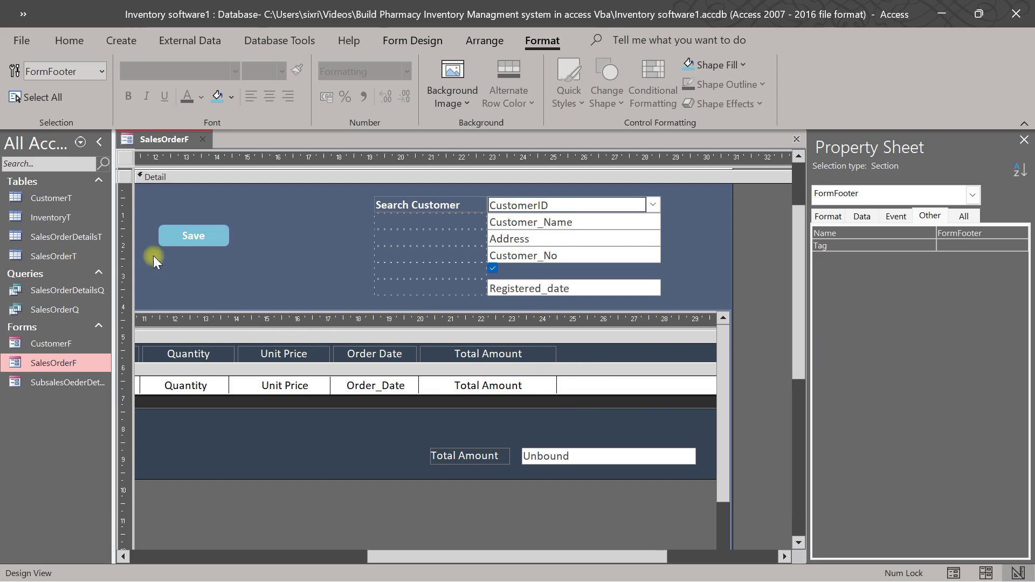
- Switch SalesOrderF to Form View to see it running
right_click(158, 143)
key("Escape")
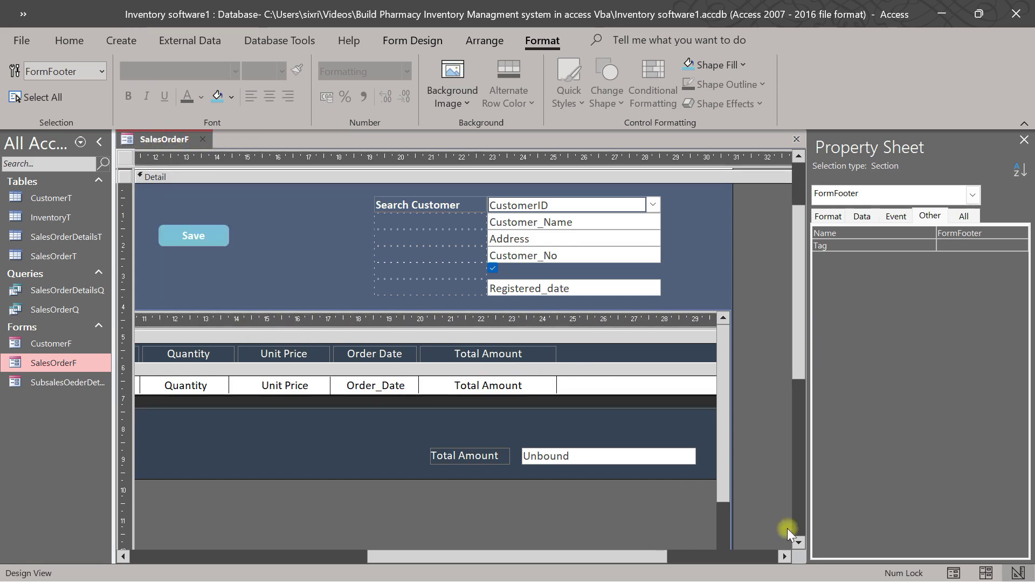
left_click(953, 574)
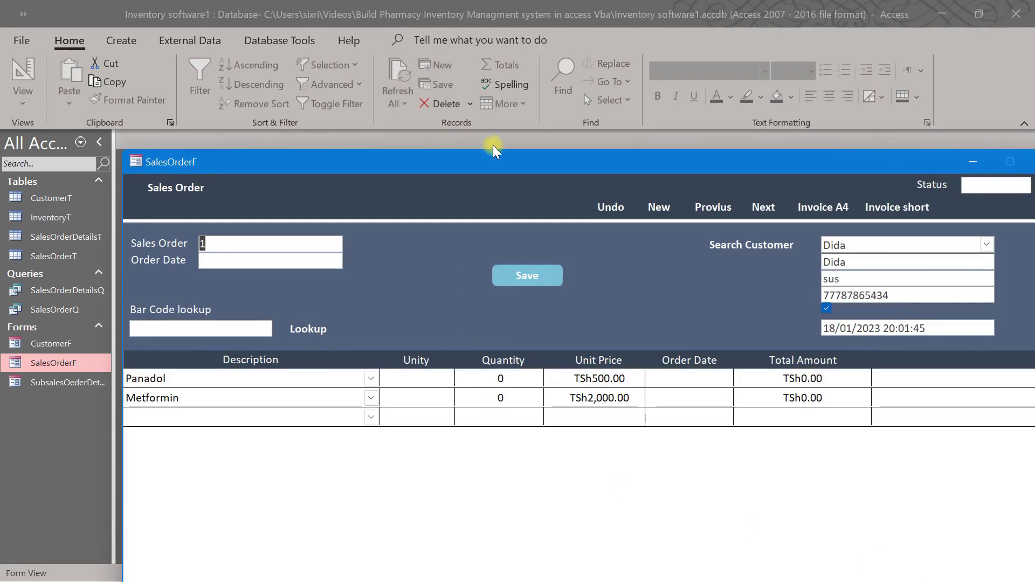
- Move the SalesOrderF window to the top, then close it from its title bar menu
left_click_drag(426, 164, 435, 24)
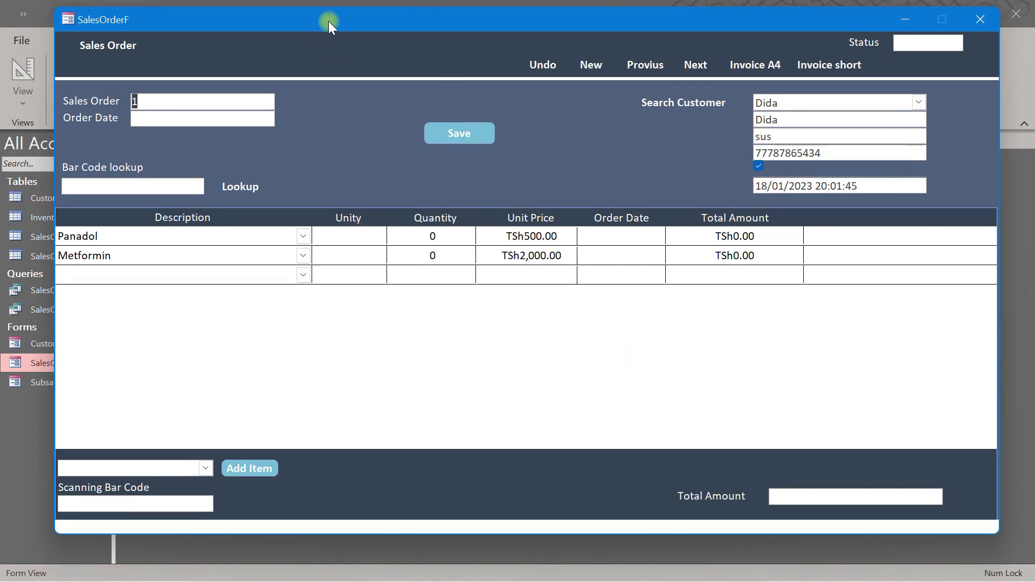
left_click_drag(328, 21, 313, 21)
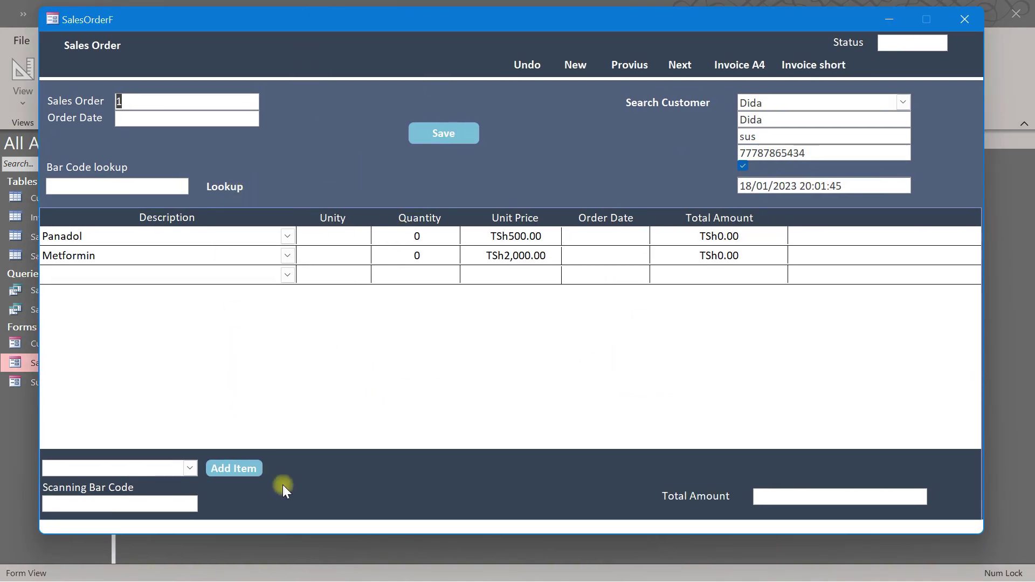
right_click(606, 21)
left_click(624, 31)
left_click(946, 18)
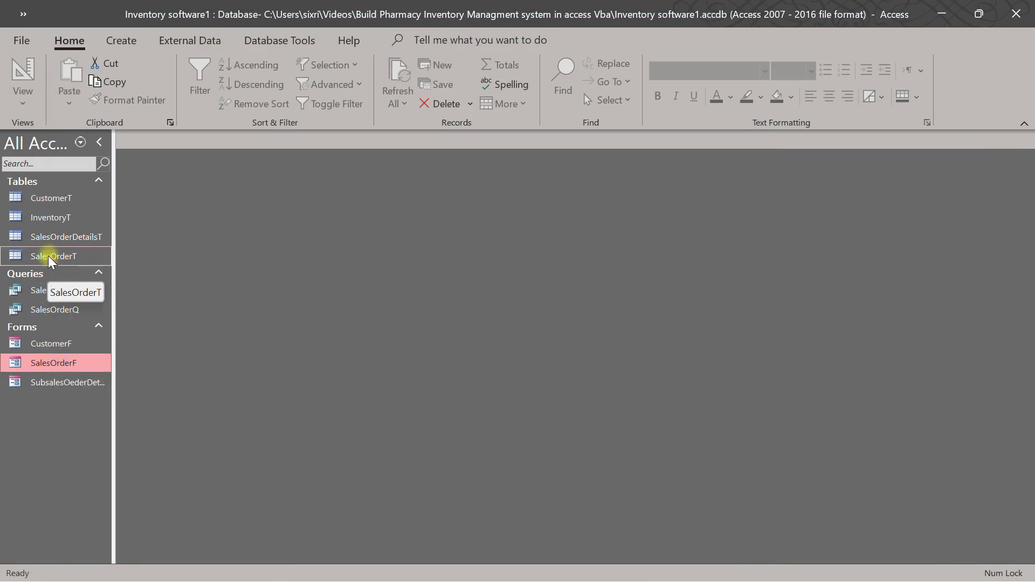
- Briefly view SalesOrderQ, then open SalesOrderDetailsQ in Design View scrolled to Total Amount
double_click(66, 313)
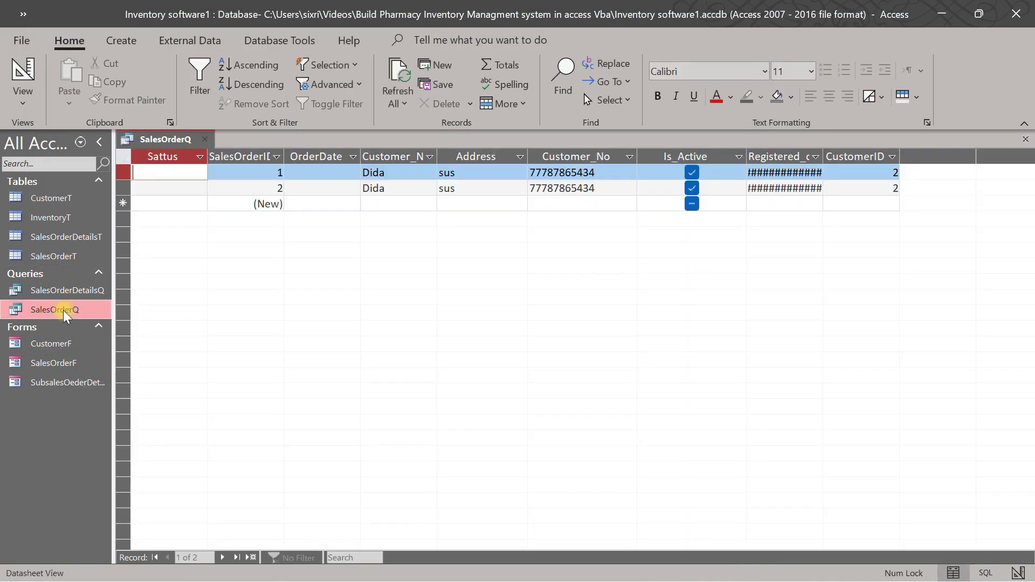
left_click(204, 139)
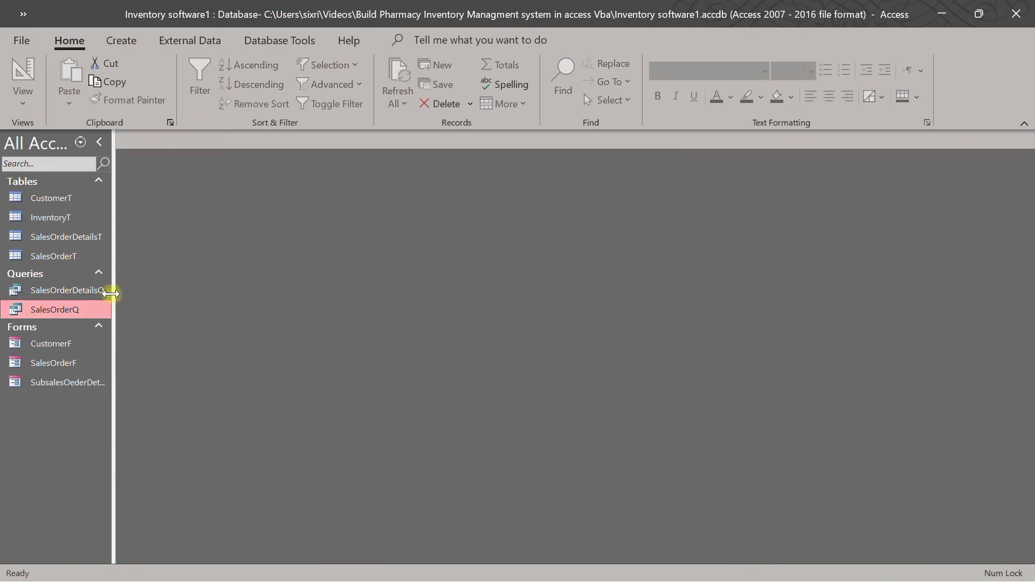
left_click(65, 293)
right_click(65, 294)
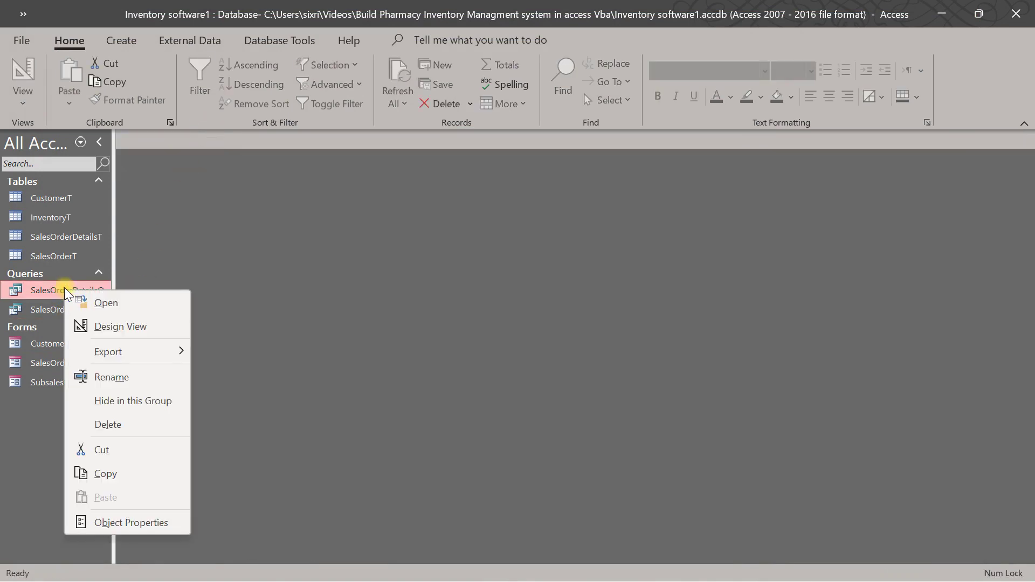
left_click(126, 330)
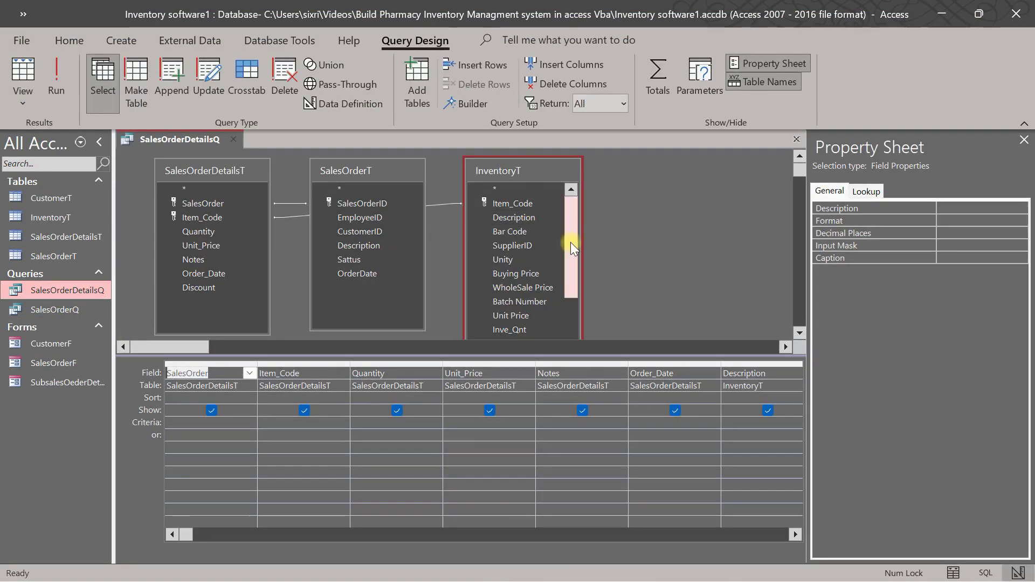
left_click_drag(570, 241, 574, 292)
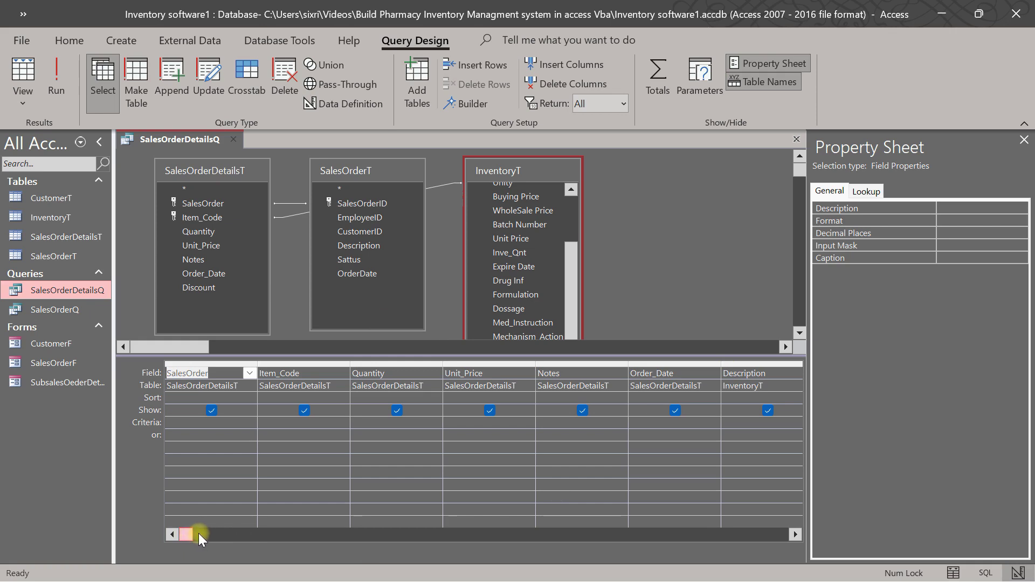
left_click_drag(186, 533, 513, 541)
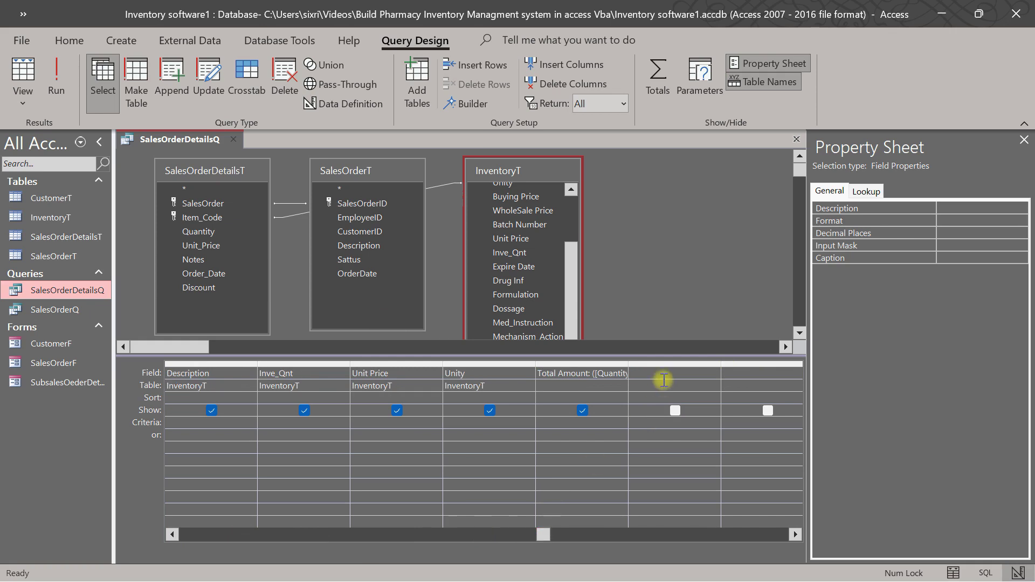
- Drag the Discount field from SalesOrderDetailsT into the query grid after Total Amount
left_click(209, 289)
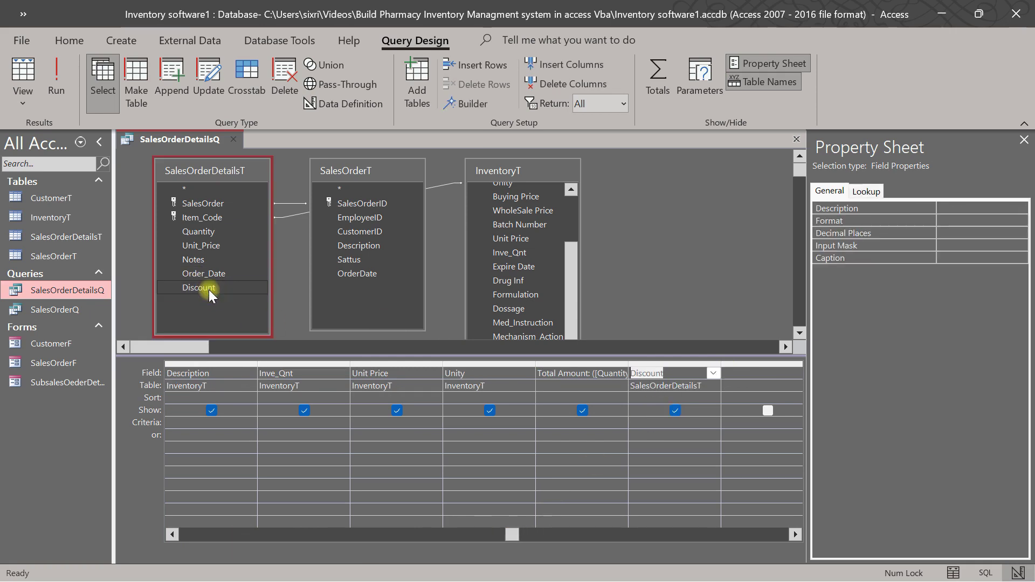
left_click_drag(209, 289, 757, 375)
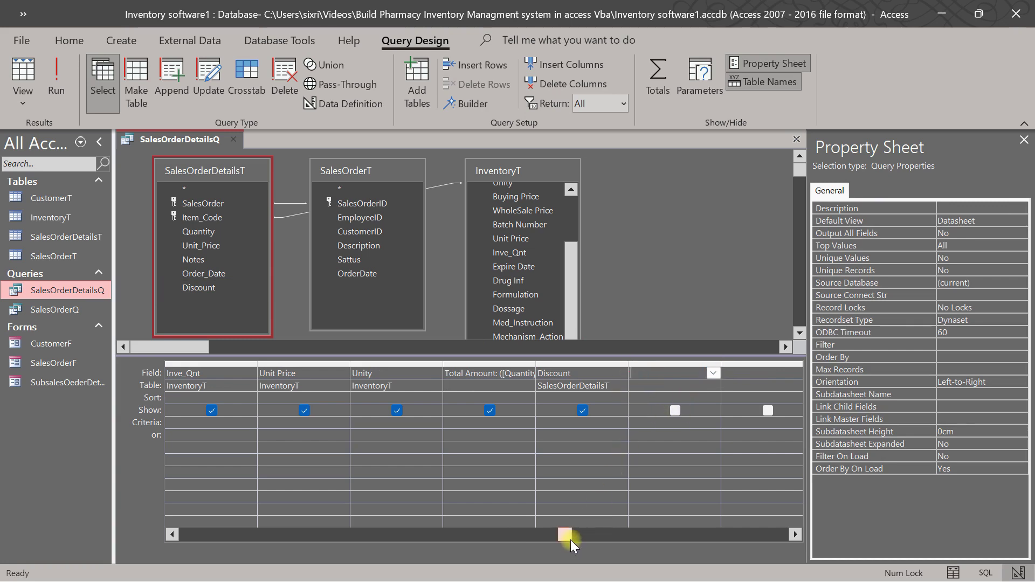
left_click_drag(566, 538, 558, 538)
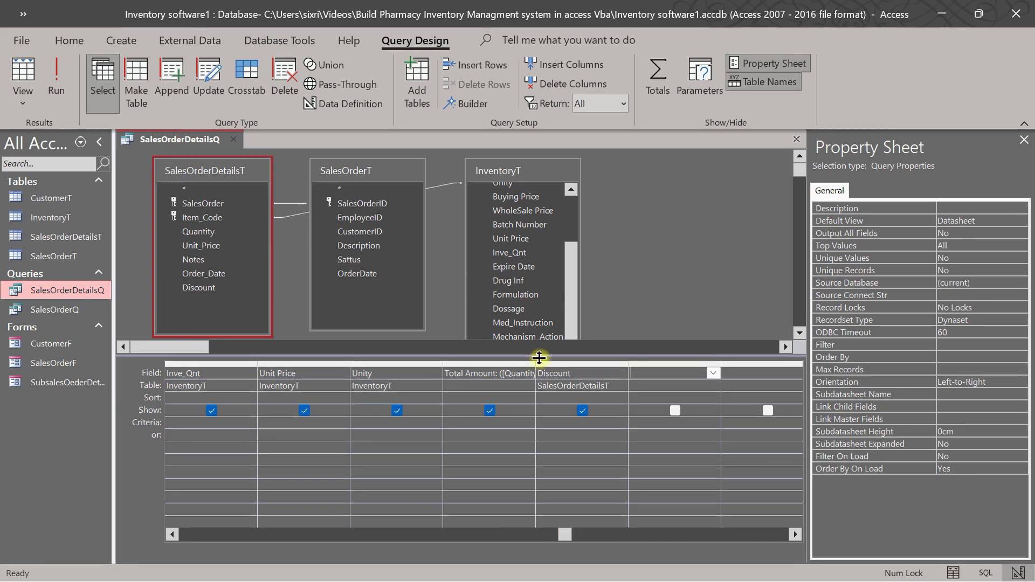
- Widen the Total Amount column to reveal its full expression ([Quantity]*[Unit Price])
left_click_drag(535, 365, 628, 364)
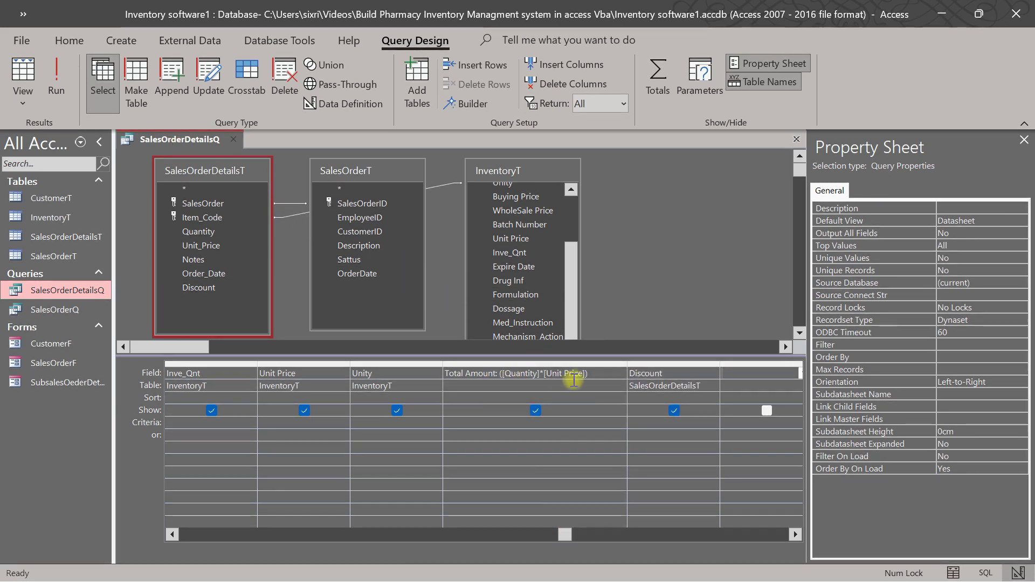
left_click(593, 373)
left_click(678, 371)
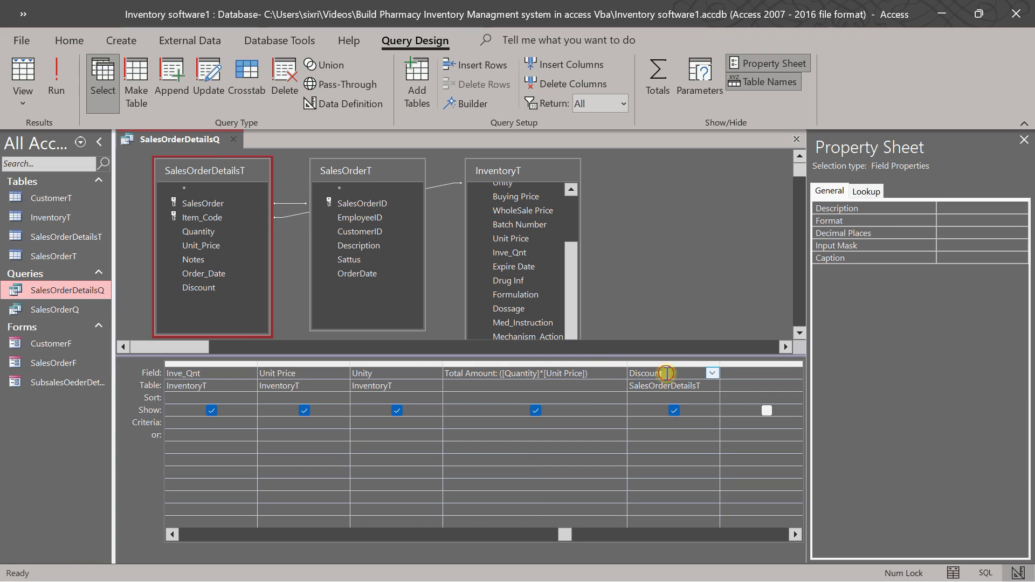
double_click(635, 373)
right_click(635, 373)
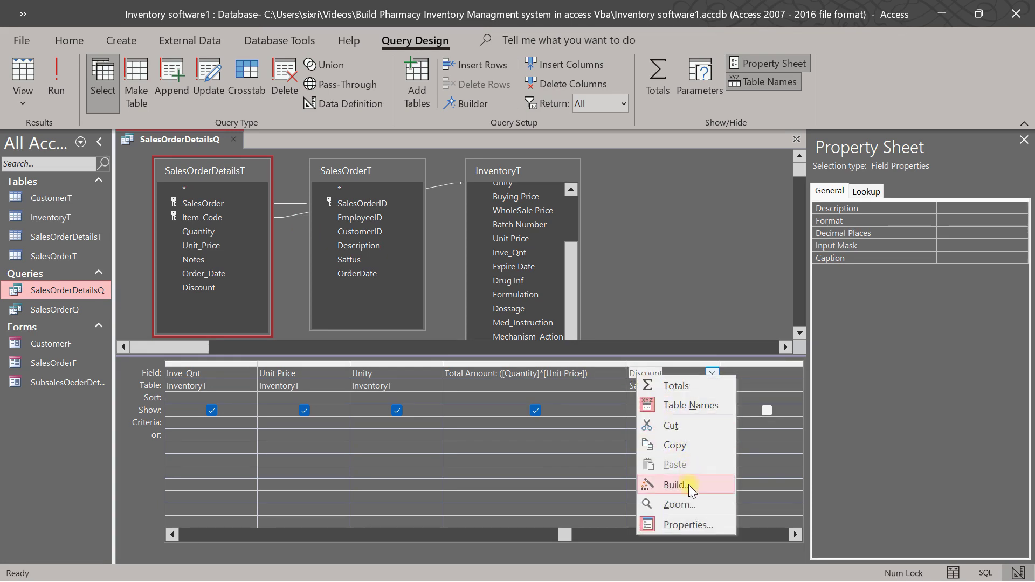
- Append -[Discount] in the Zoom box so Total Amount reads ([Quantity]*[Unit Price])-[Discount]
left_click(675, 445)
key("shift+Tab")
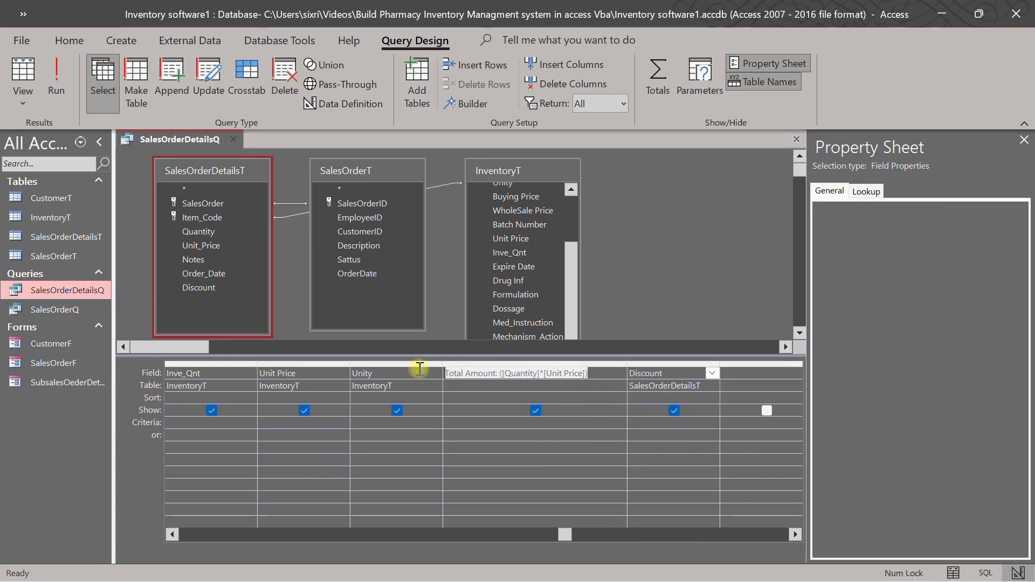
right_click(619, 376)
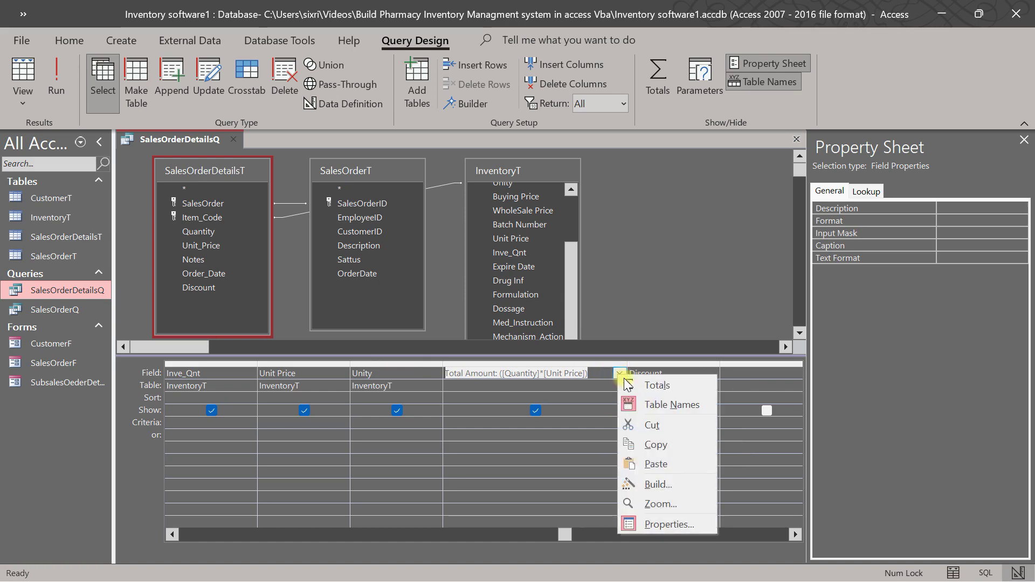
left_click(667, 504)
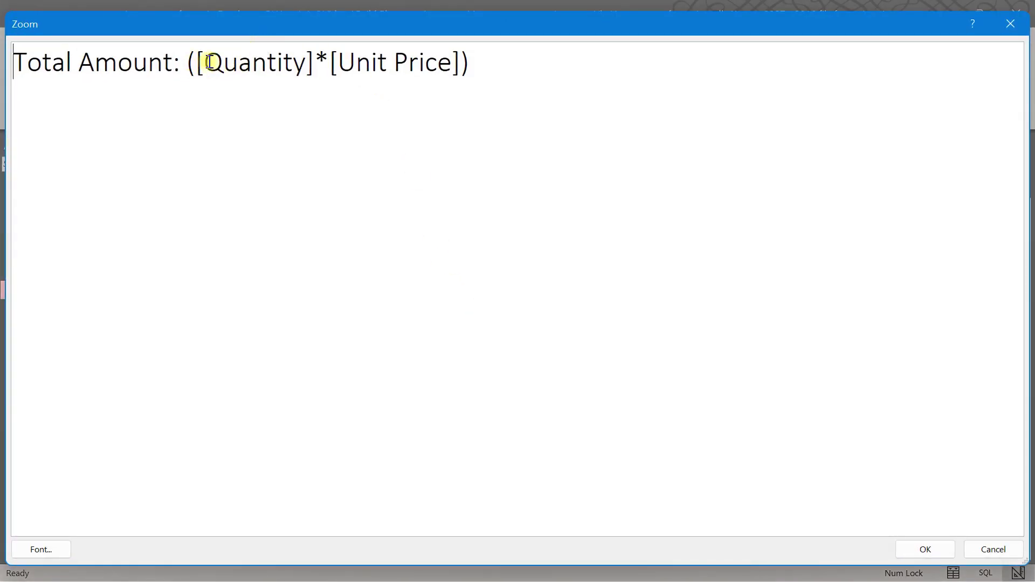
left_click(470, 62)
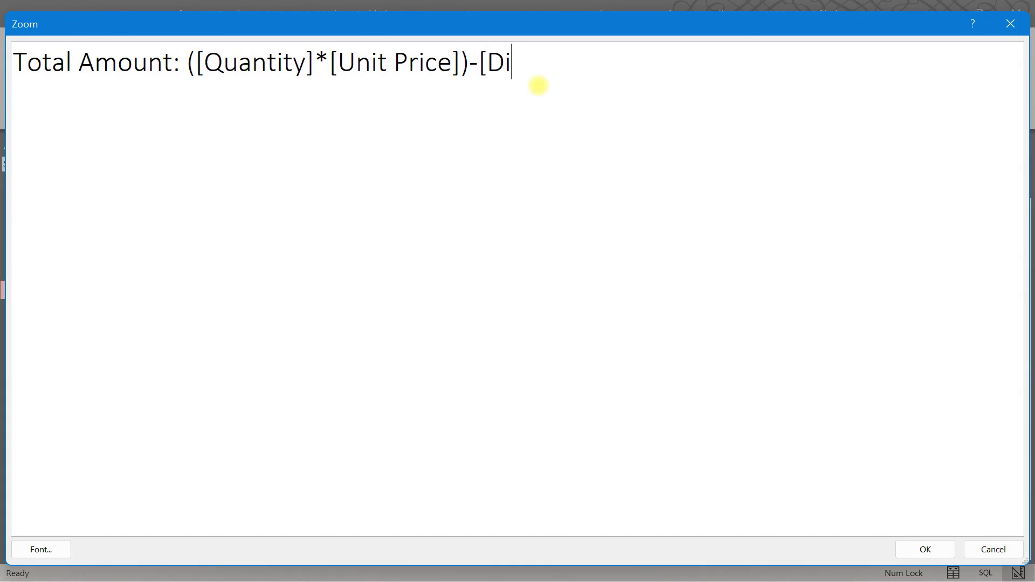
type("ou")
key("BackSpace")
key("BackSpace")
key("BackSpace")
key("BackSpace")
key("BackSpace")
key("BackSpace")
type("Discount")
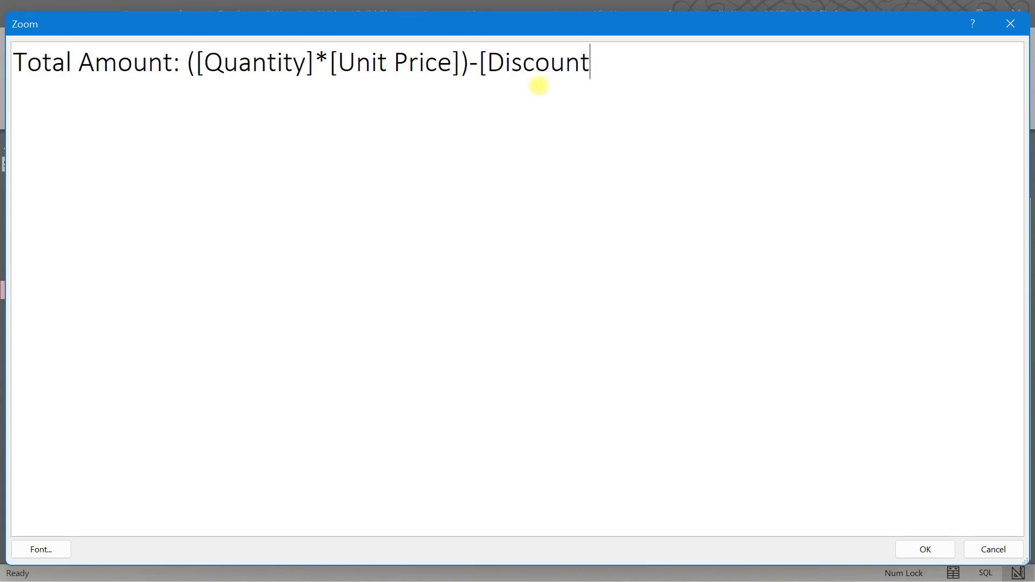
key("Left")
key("Left")
key("Left")
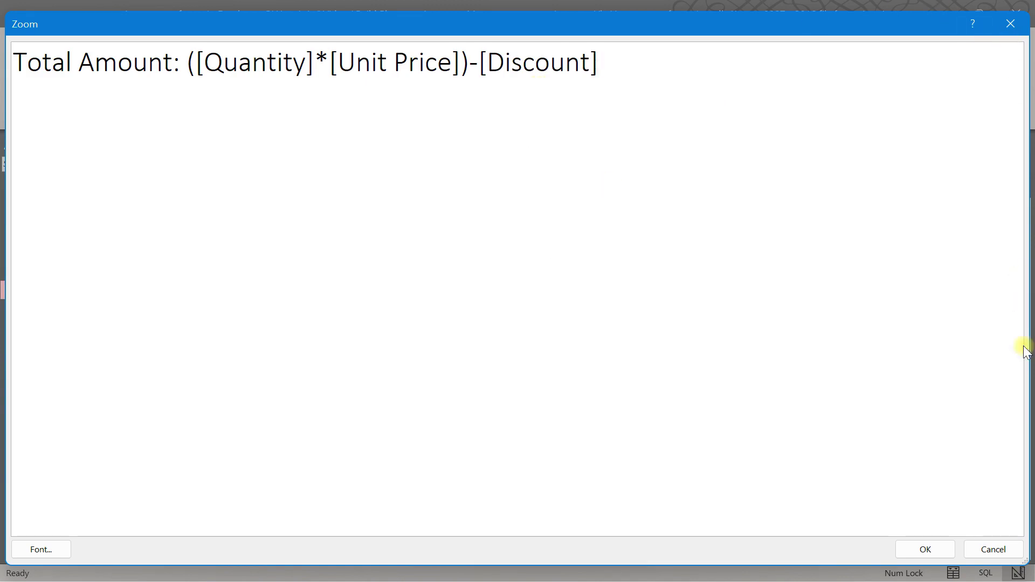
left_click(925, 549)
left_click(927, 549)
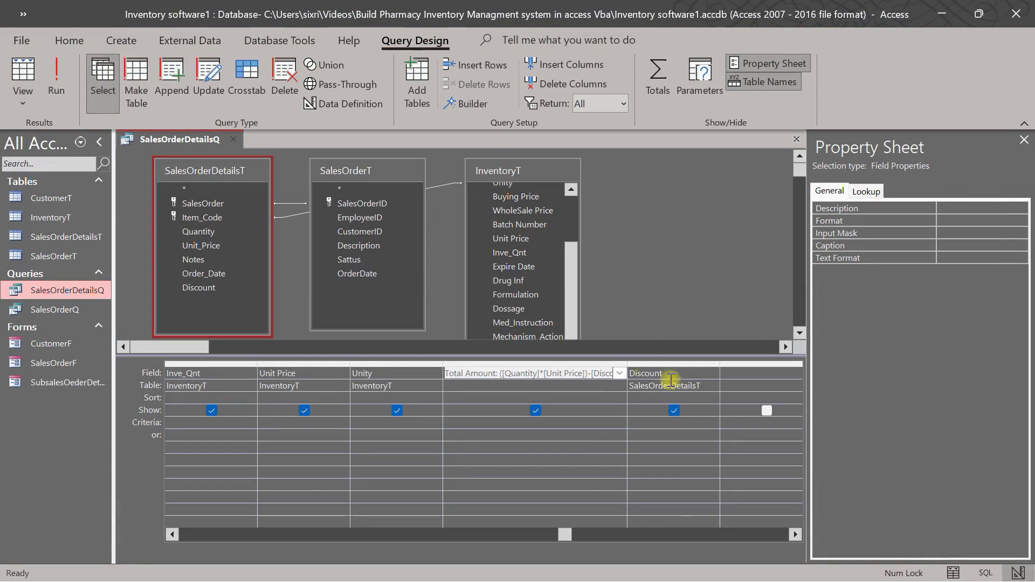
- Save and close the SalesOrderDetailsQ query
right_click(173, 143)
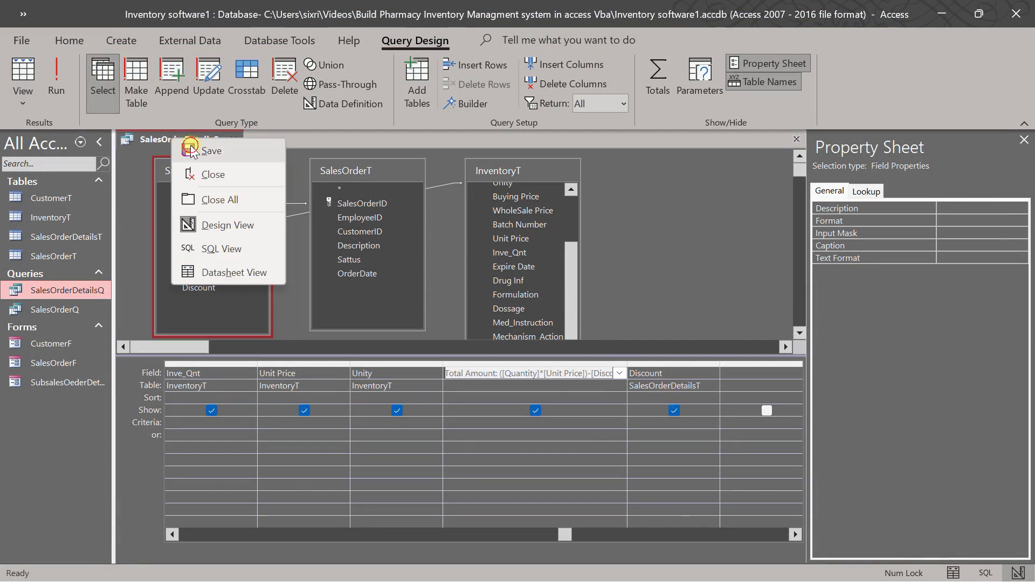
left_click(189, 151)
left_click(233, 139)
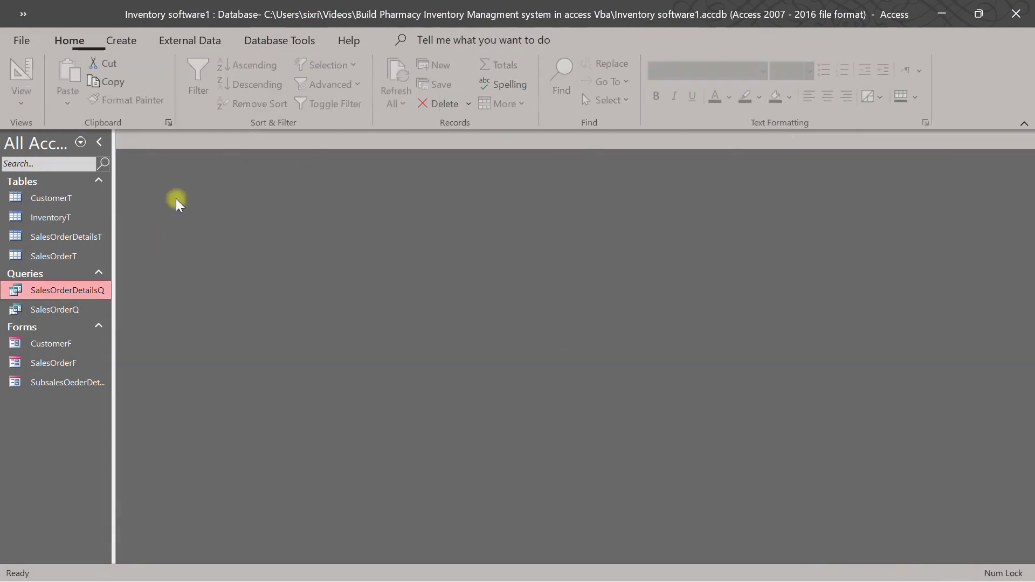
- Open SubsalesOederDetailsF in Design View and show its Field List
right_click(66, 381)
left_click(46, 362)
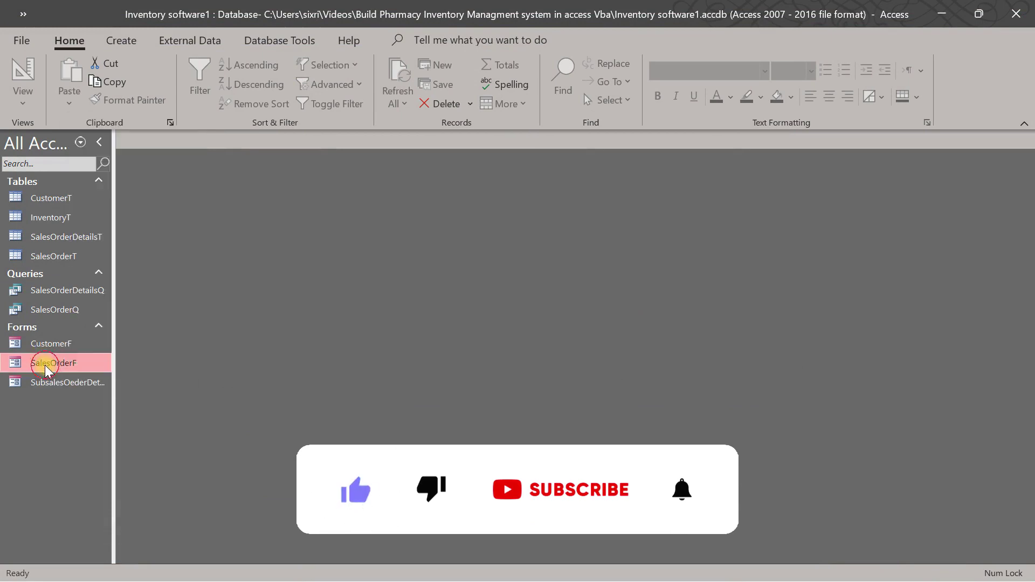
right_click(47, 363)
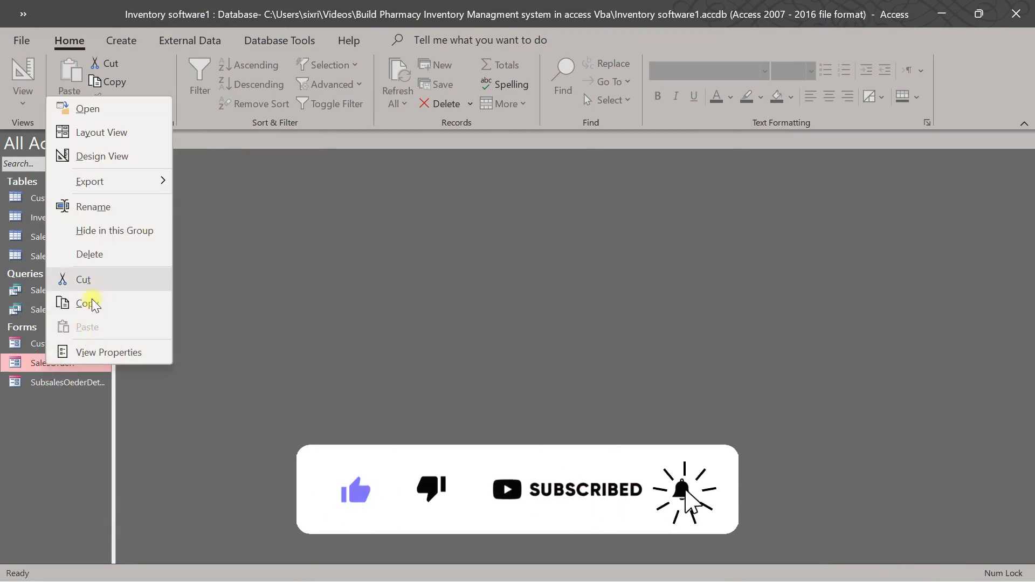
left_click(72, 375)
right_click(73, 381)
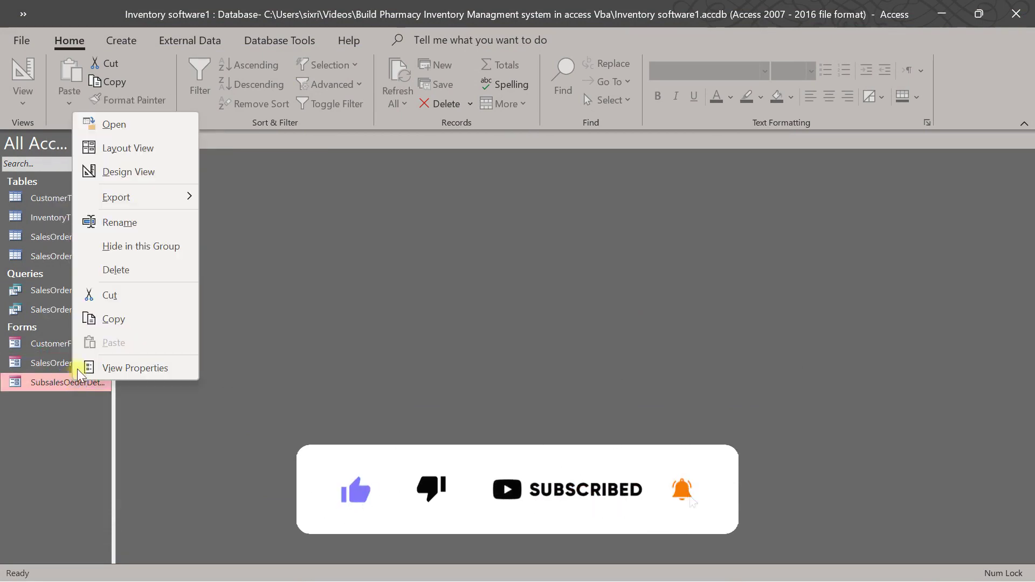
left_click(122, 174)
left_click_drag(298, 552, 526, 554)
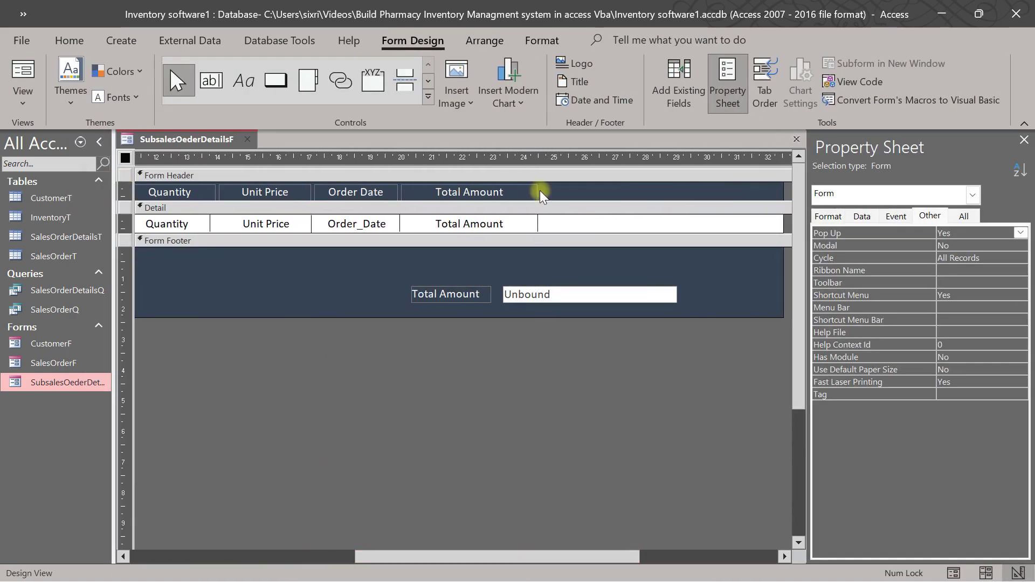
left_click(694, 72)
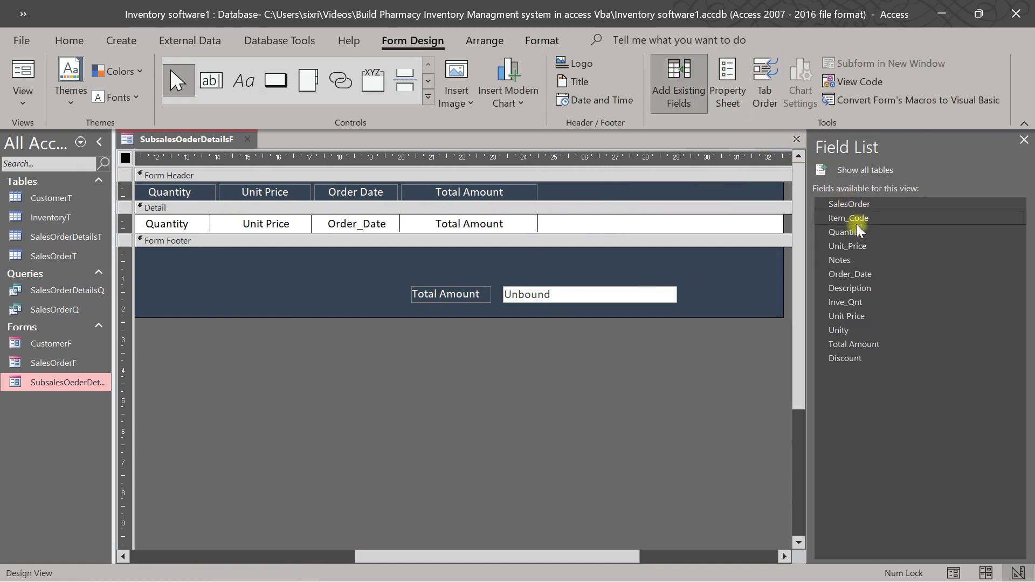
- Place a Discount text box right of Total Amount in the Detail row, deleting its label
left_click(878, 358)
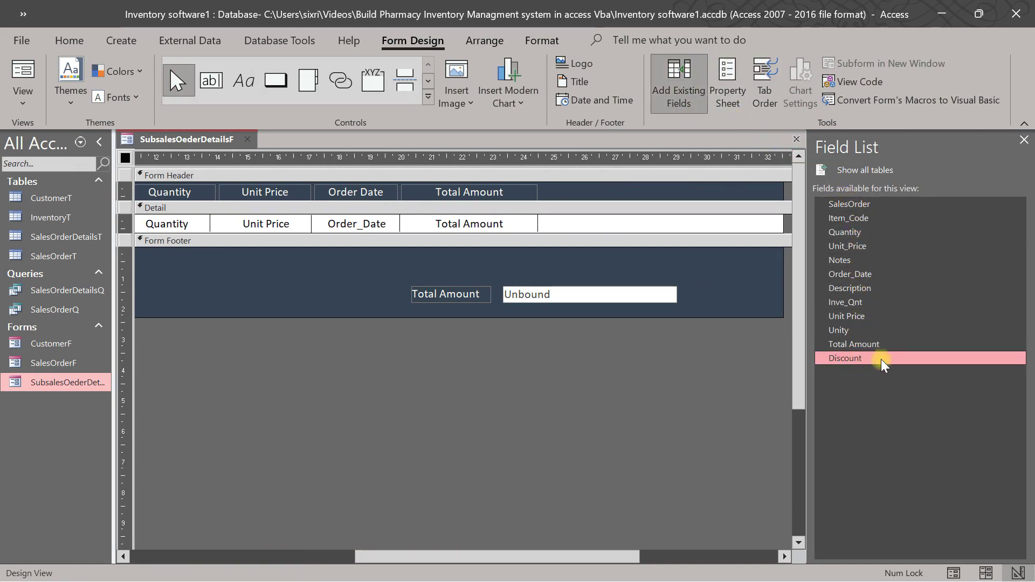
left_click_drag(880, 359, 542, 224)
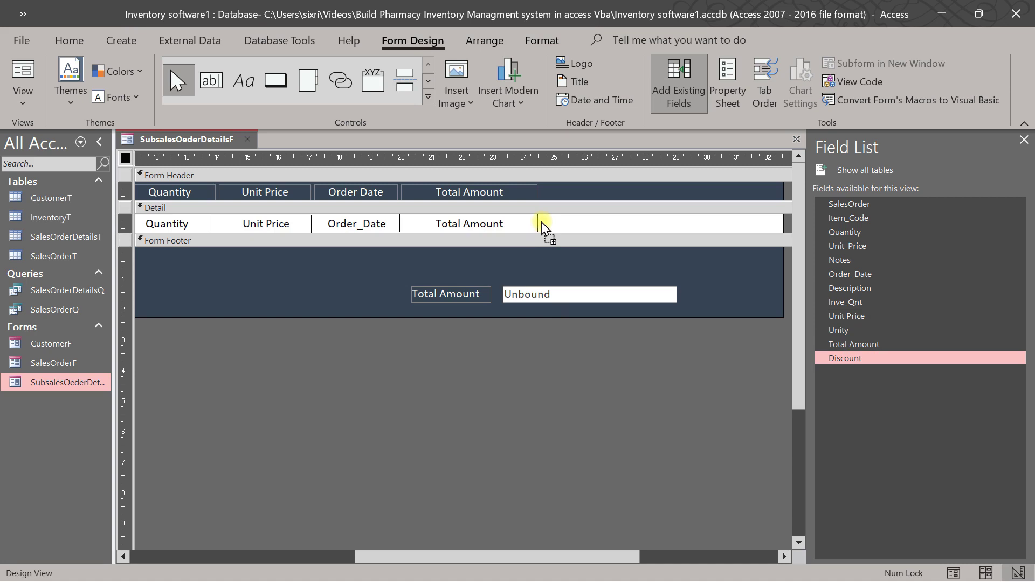
left_click_drag(542, 224, 485, 232)
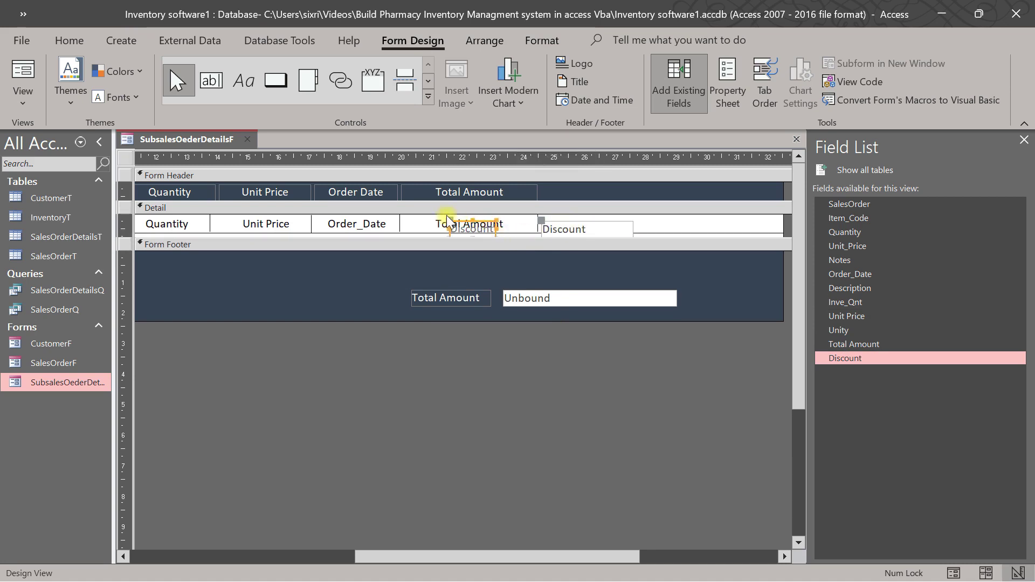
left_click_drag(448, 220, 488, 227)
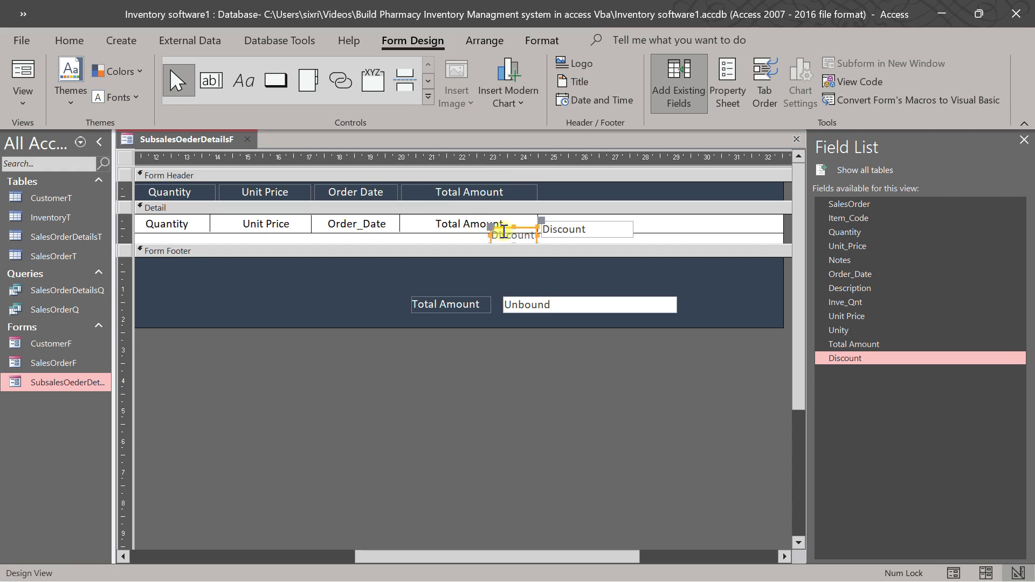
key("Delete")
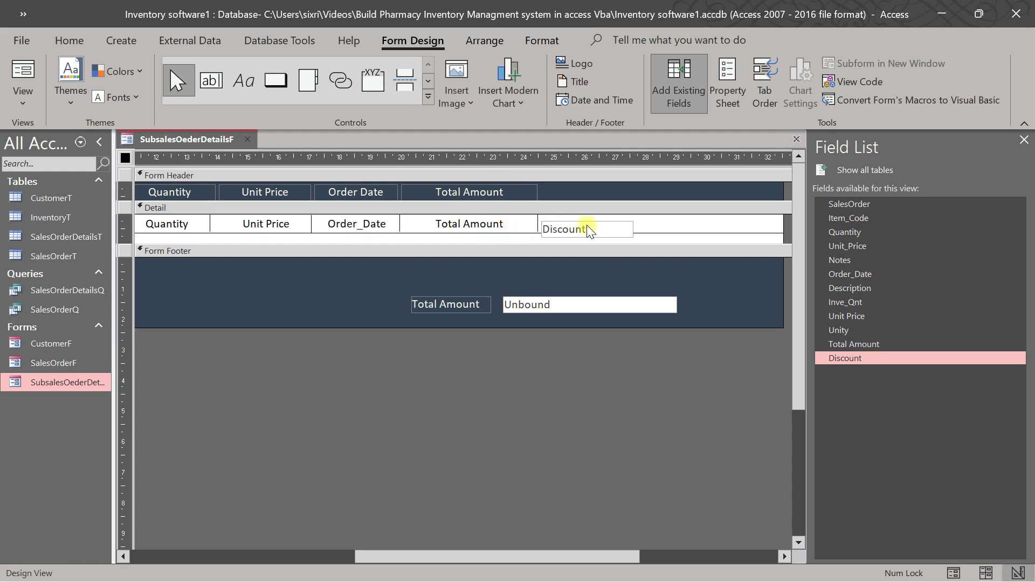
left_click(586, 224)
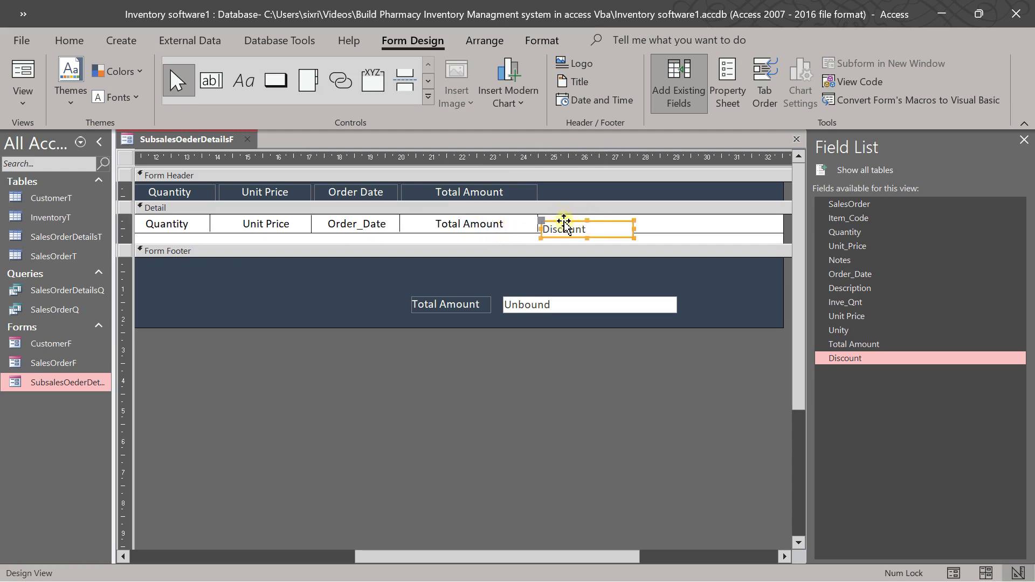
left_click_drag(564, 221, 562, 208)
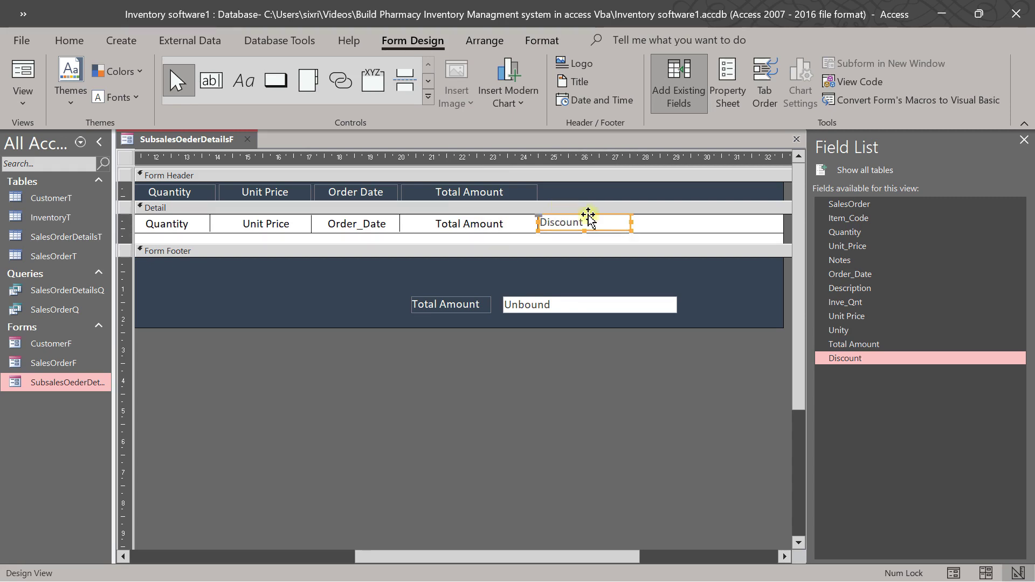
- Align the Discount and Total Amount boxes along their bottoms
left_click(490, 223)
left_click(553, 221, "shift")
right_click(553, 221)
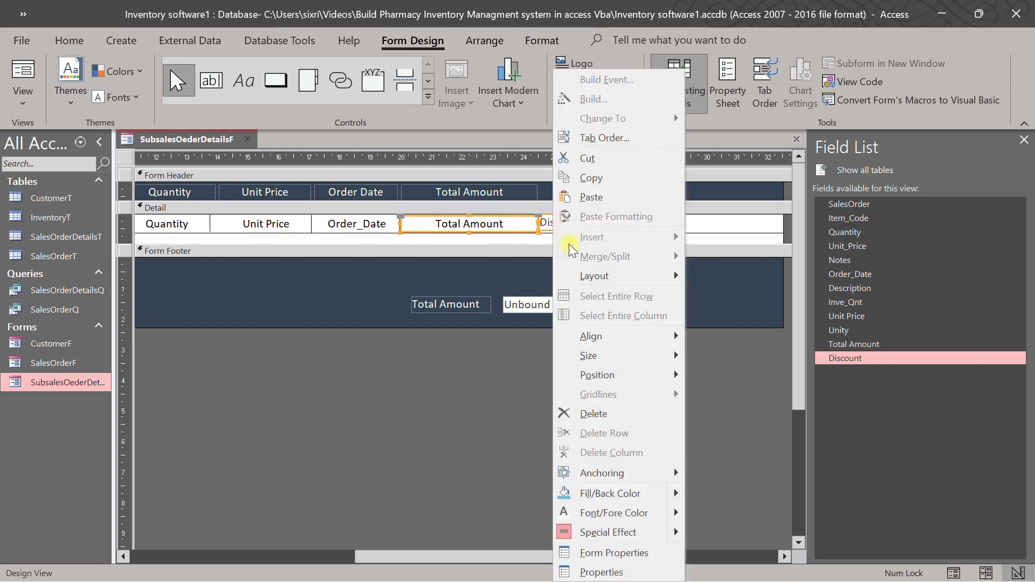
mouse_move(593, 336)
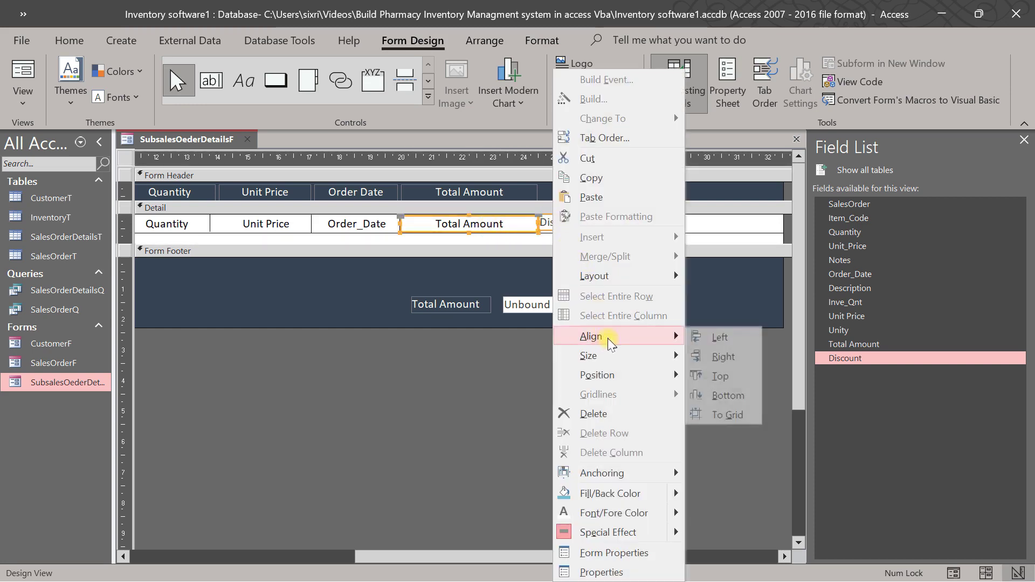
left_click(721, 395)
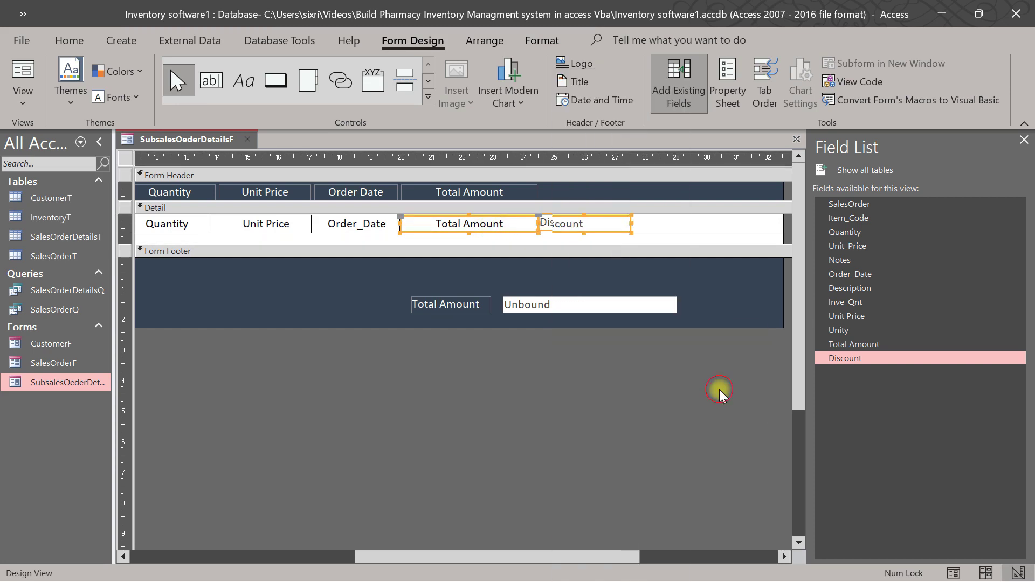
- Copy Total Amount's formatting onto the Discount box with Format Painter
left_click(644, 228)
left_click(614, 223)
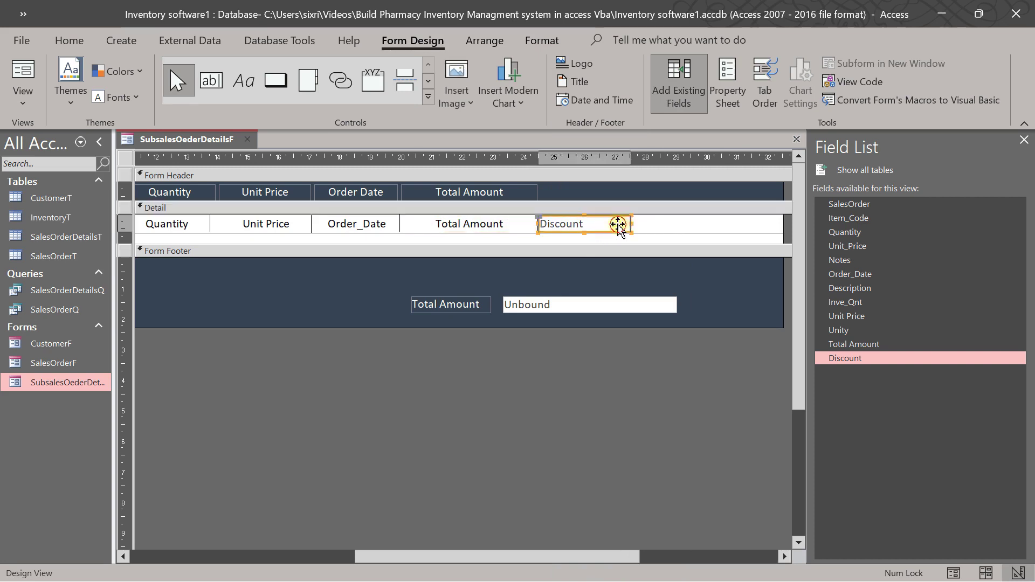
left_click(506, 225)
left_click(541, 40)
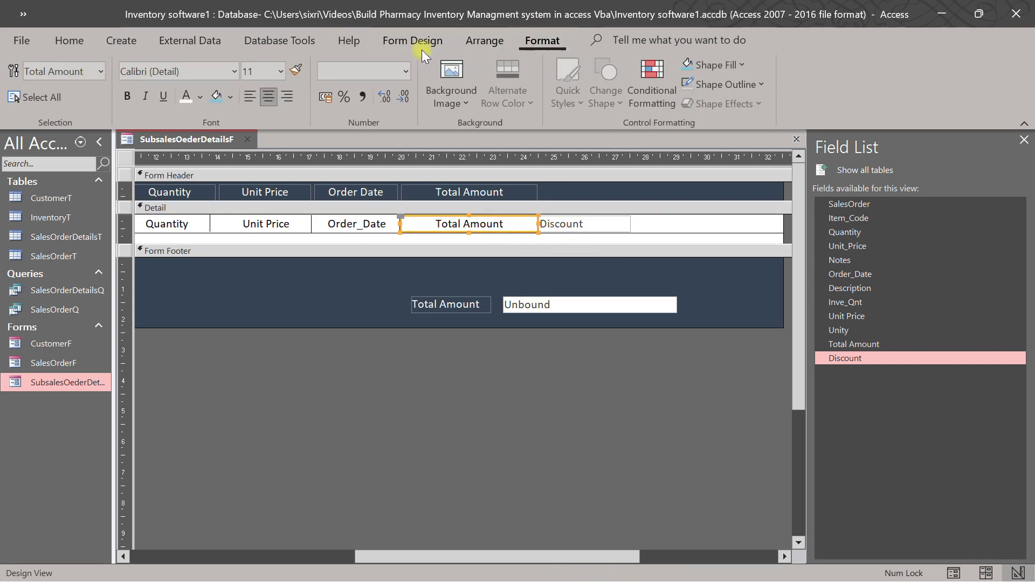
left_click(294, 74)
left_click(593, 225)
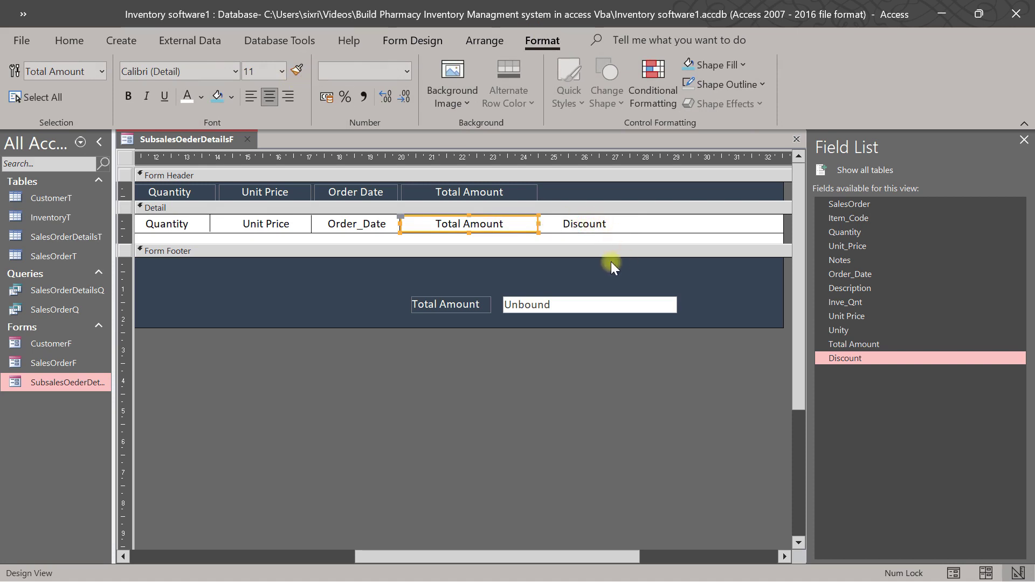
left_click(668, 370)
left_click(588, 221)
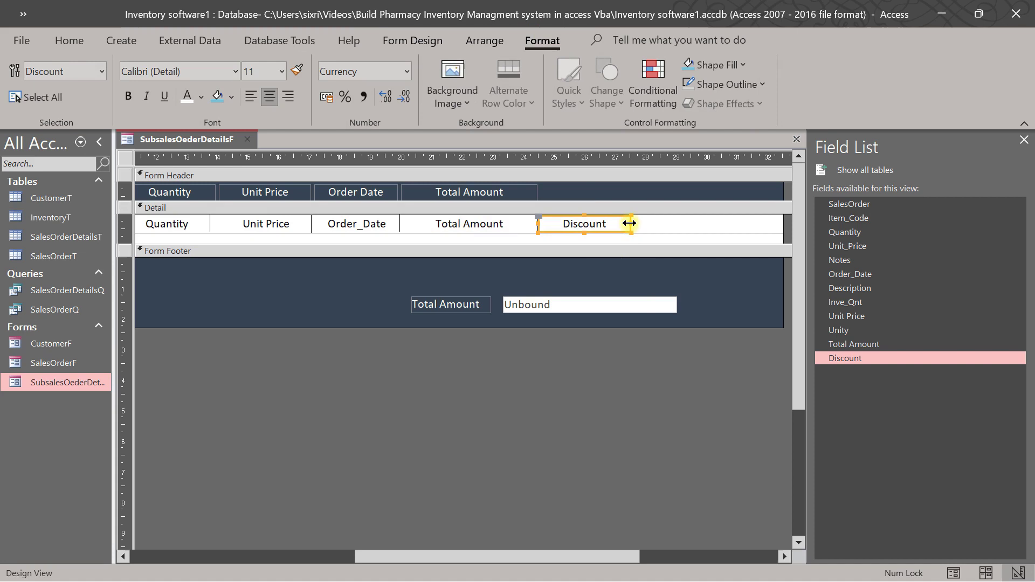
left_click(509, 190)
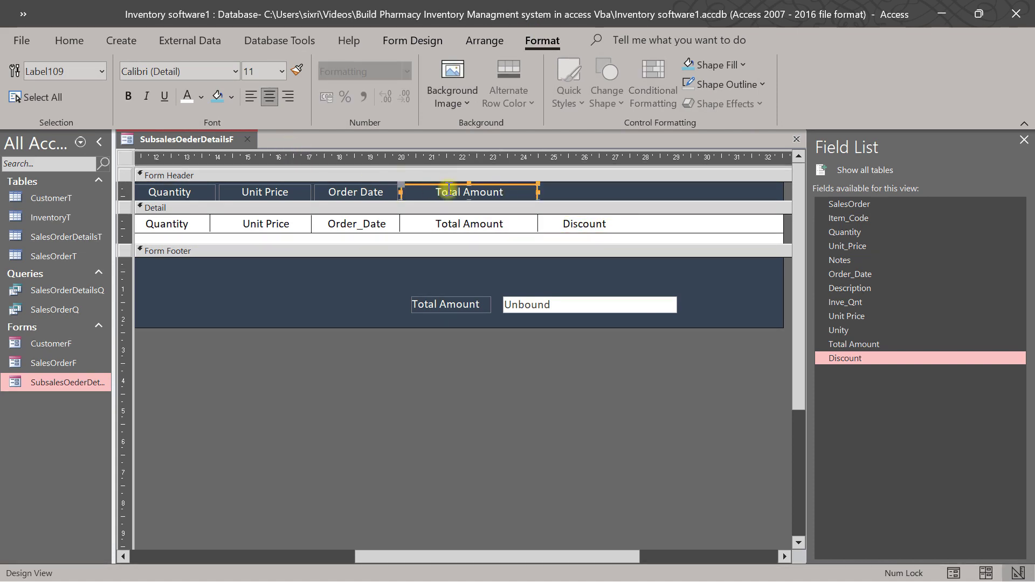
- Duplicate the Total Amount header label above the Discount column and retitle it 'Discount'
key("ctrl+c")
key("ctrl+v")
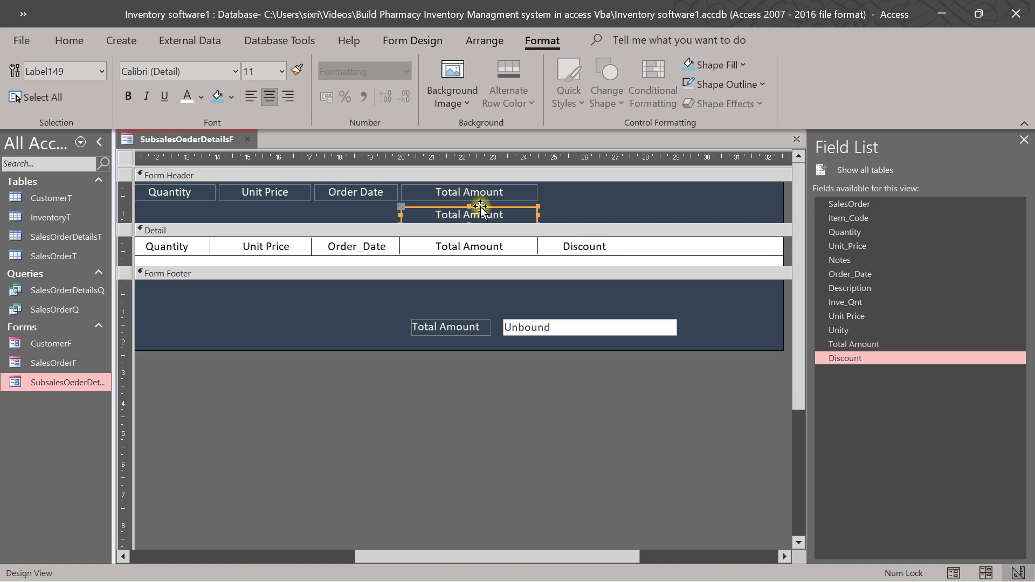
left_click_drag(481, 210, 624, 193)
double_click(594, 193)
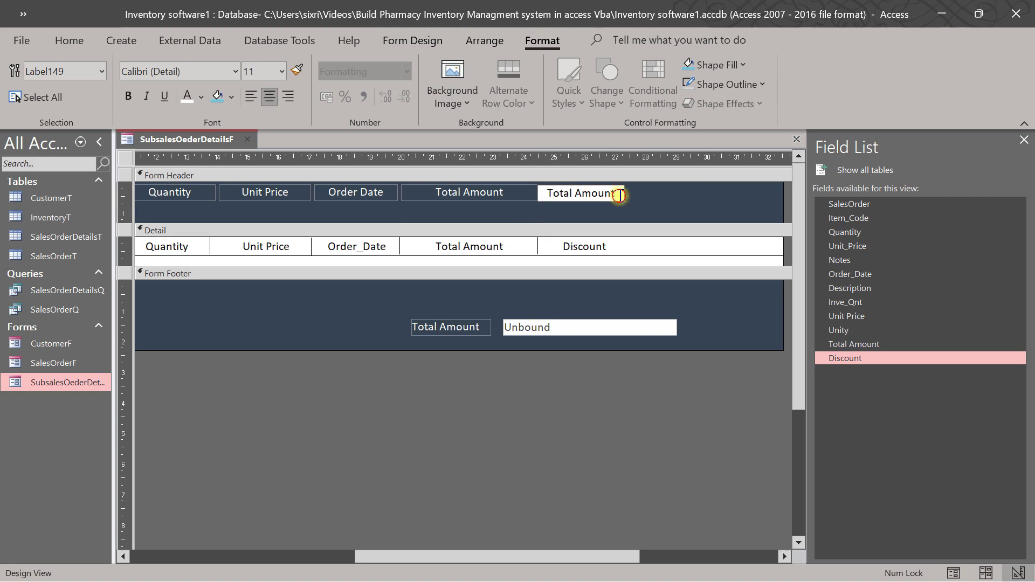
left_click_drag(615, 193, 514, 192)
type("Dis")
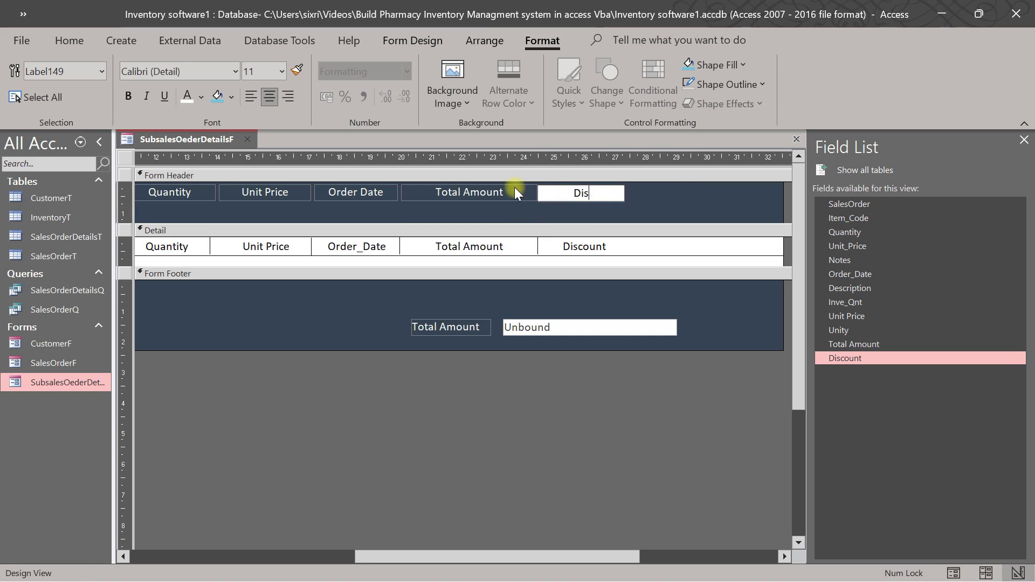
type("count")
left_click(635, 205)
- Resize the Discount heading's edges to match the width of its column
left_click(558, 193)
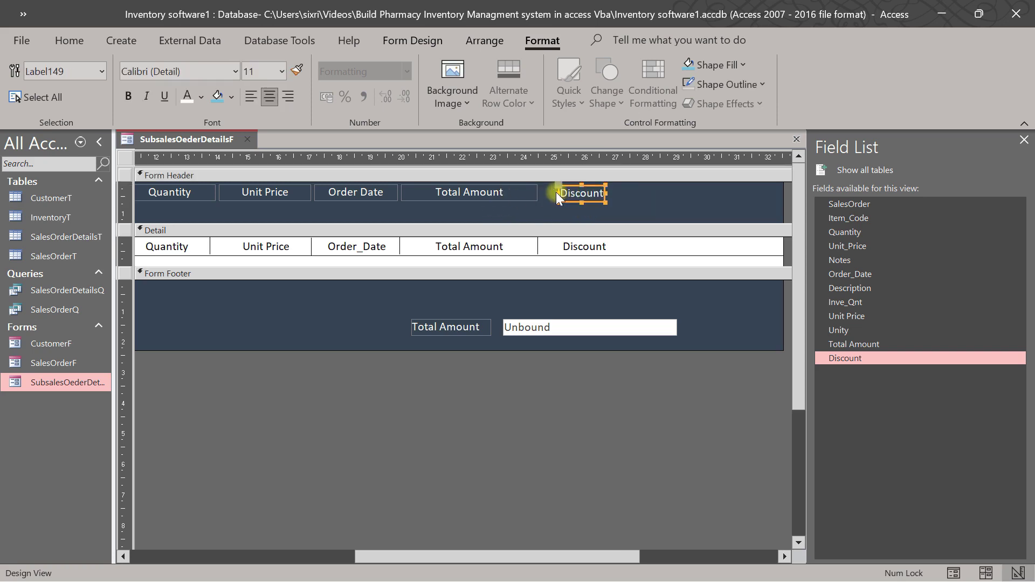
left_click_drag(557, 192, 539, 191)
left_click_drag(607, 193, 610, 193)
left_click(607, 245)
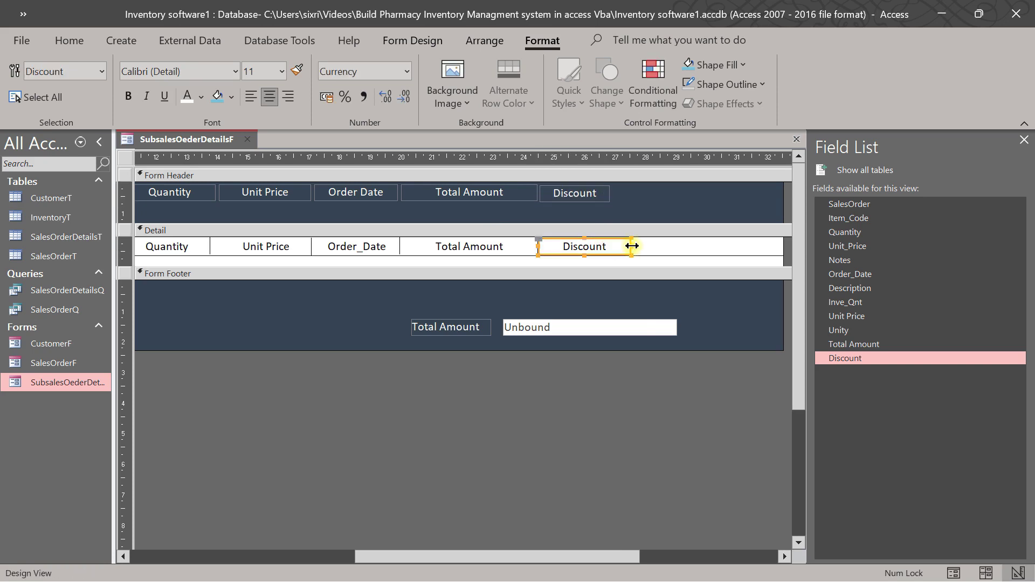
left_click(597, 188)
left_click_drag(611, 193, 624, 193)
left_click(639, 200)
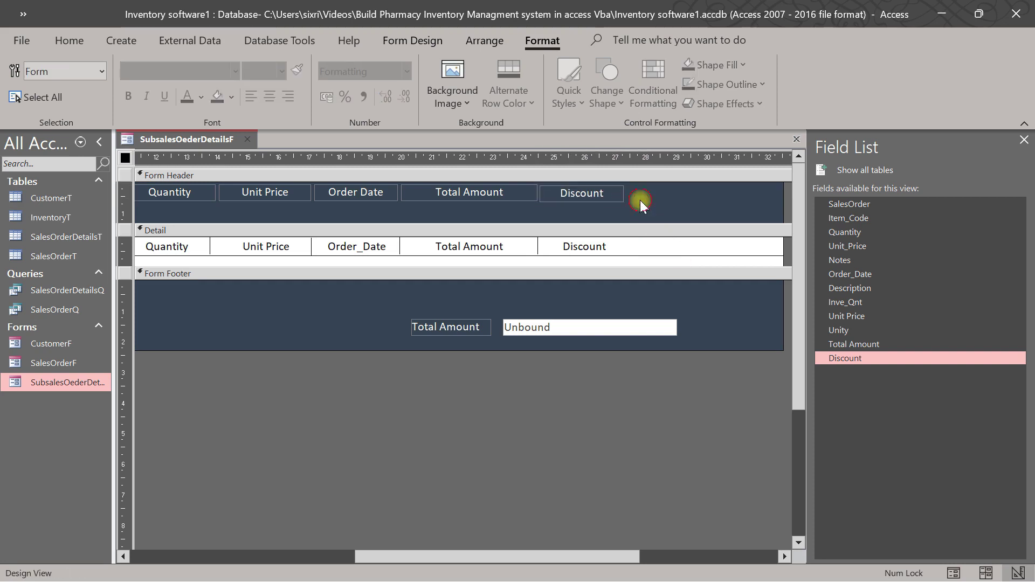
- Draw a command button right of Discount in the Detail row, skipping the wizard
left_click(613, 249)
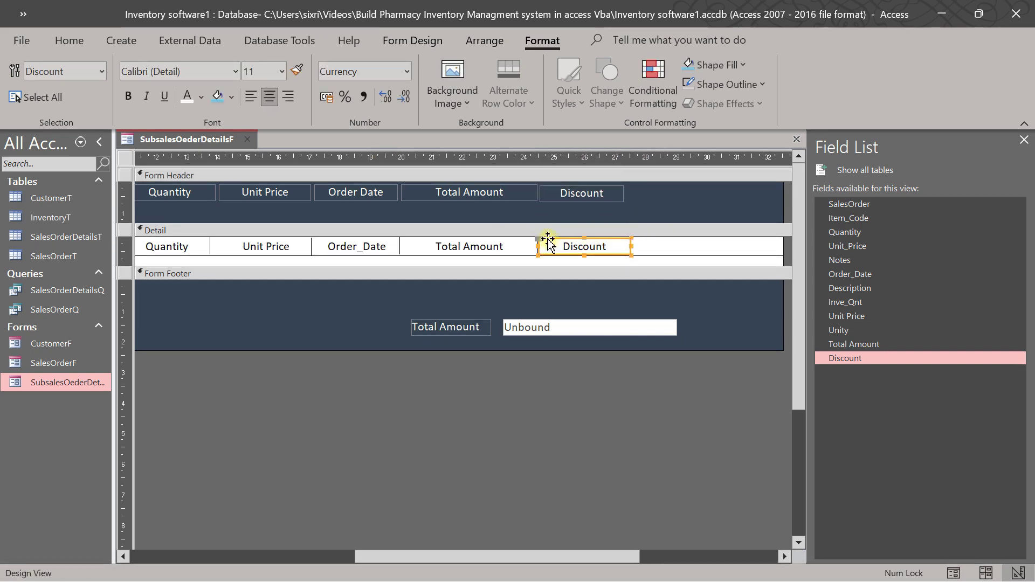
left_click(428, 38)
left_click(274, 80)
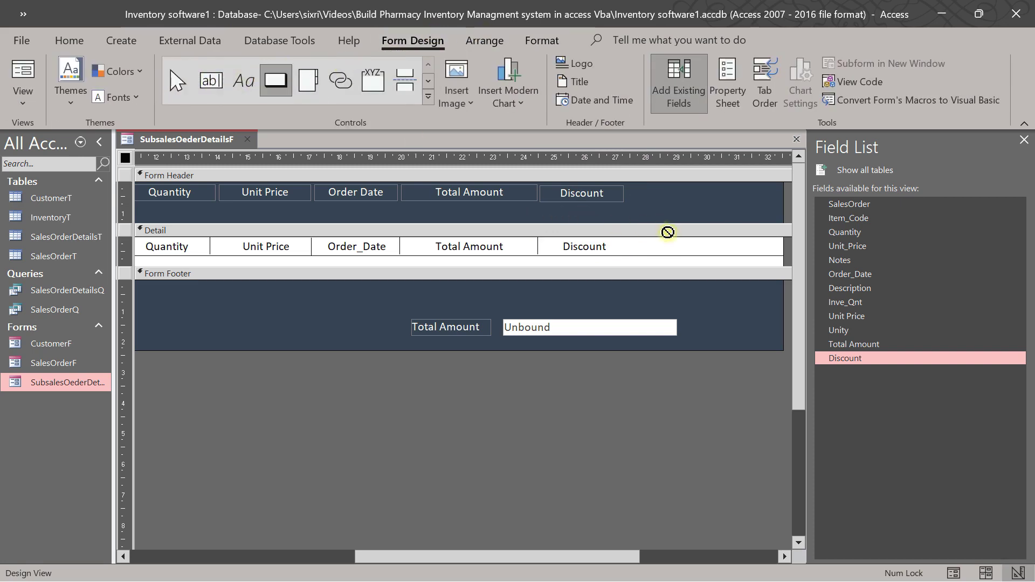
left_click_drag(648, 251, 711, 253)
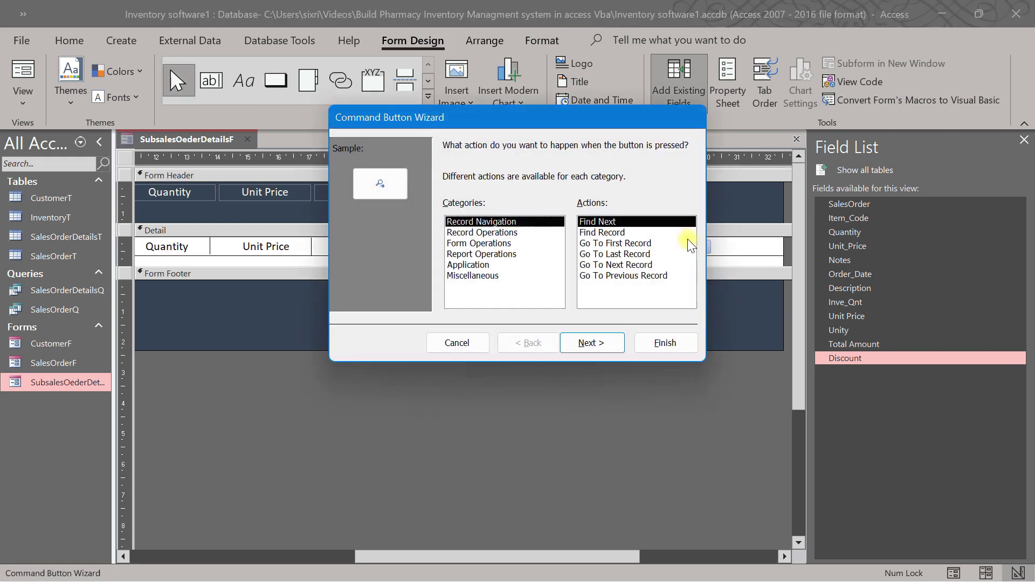
key("Escape")
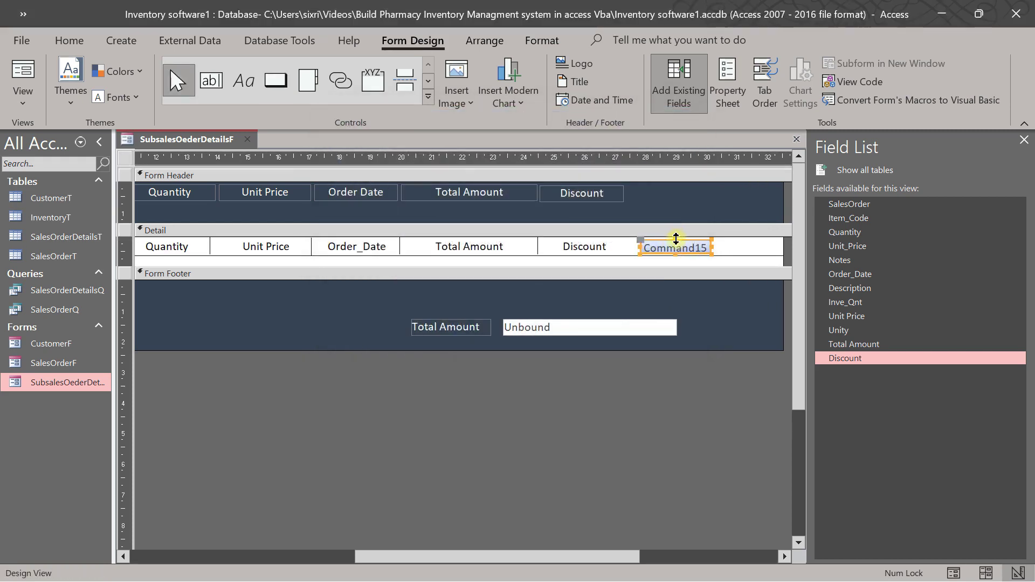
- Align the new button and the Discount box along their bottoms
left_click(674, 245)
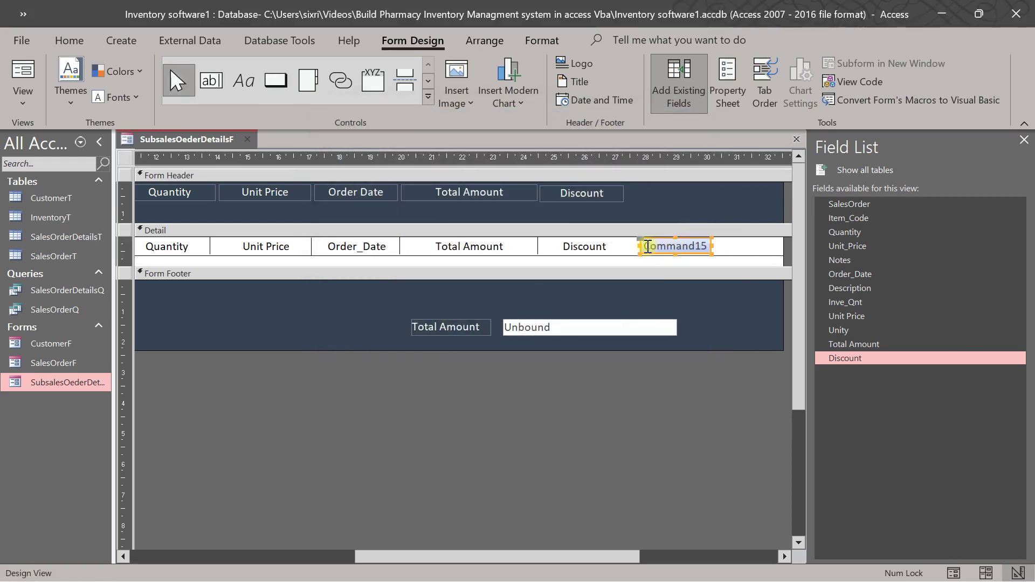
left_click(602, 247)
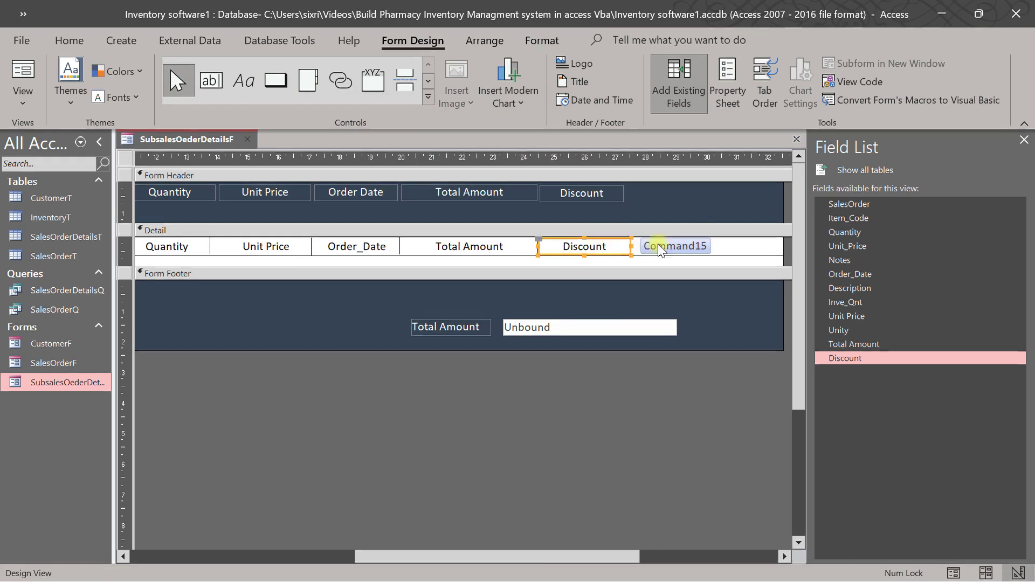
left_click(661, 249, "shift")
right_click(662, 249)
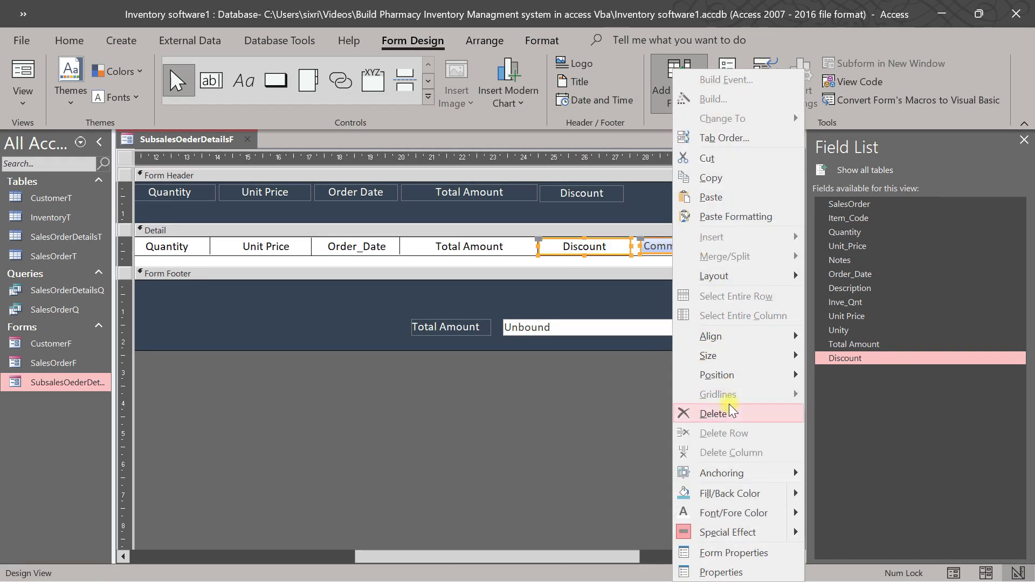
mouse_move(742, 337)
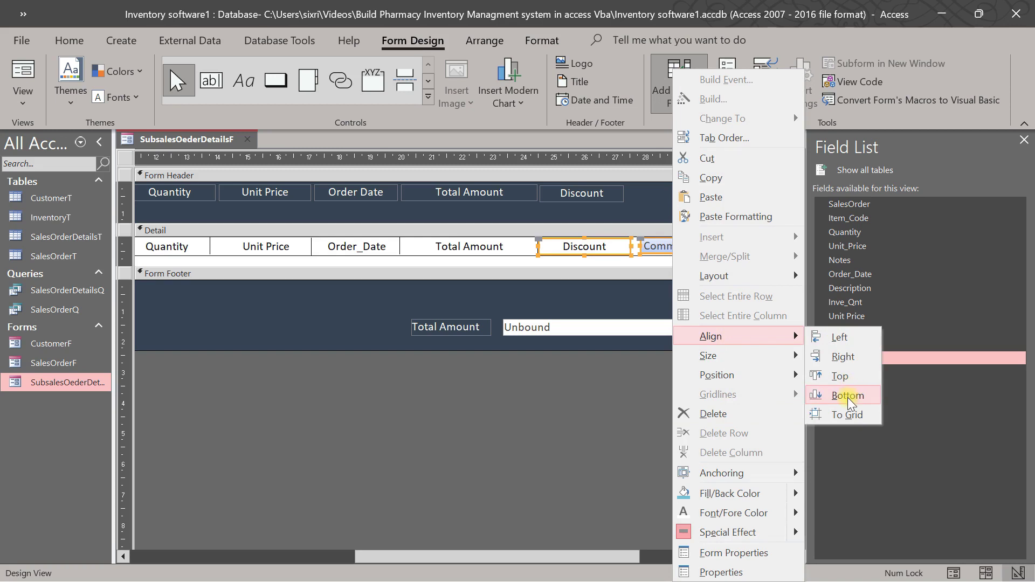
left_click(848, 396)
- Change the button's caption to 'Remove'
left_click(721, 255)
key("Delete")
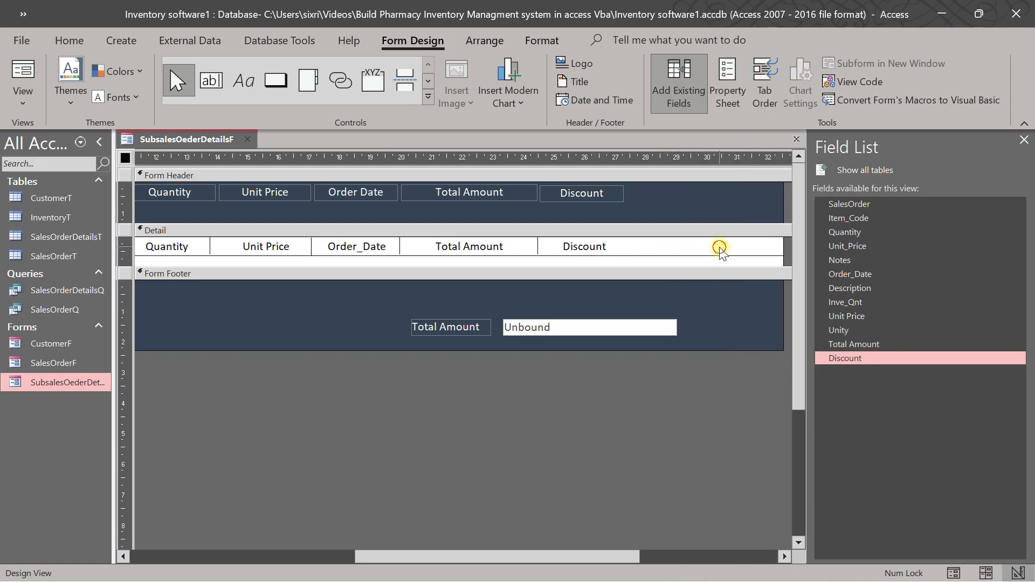
key("ctrl+z")
left_click(694, 247)
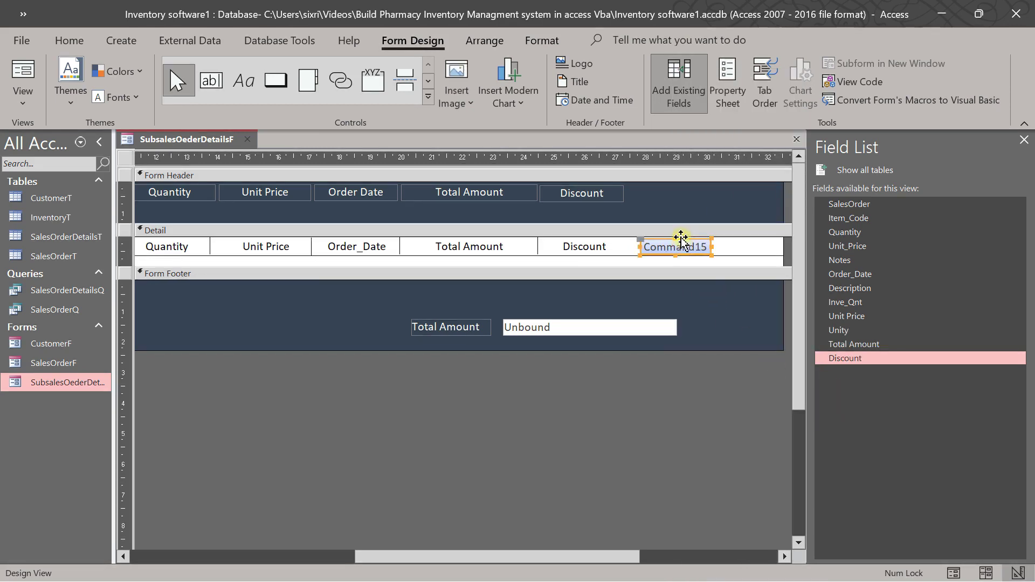
left_click(674, 241)
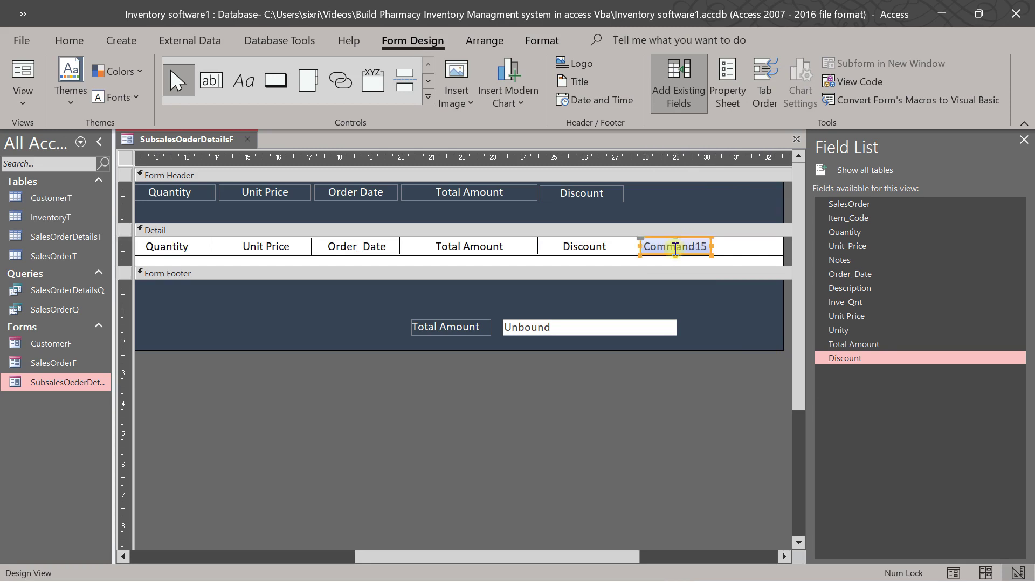
double_click(676, 248)
left_click(686, 242)
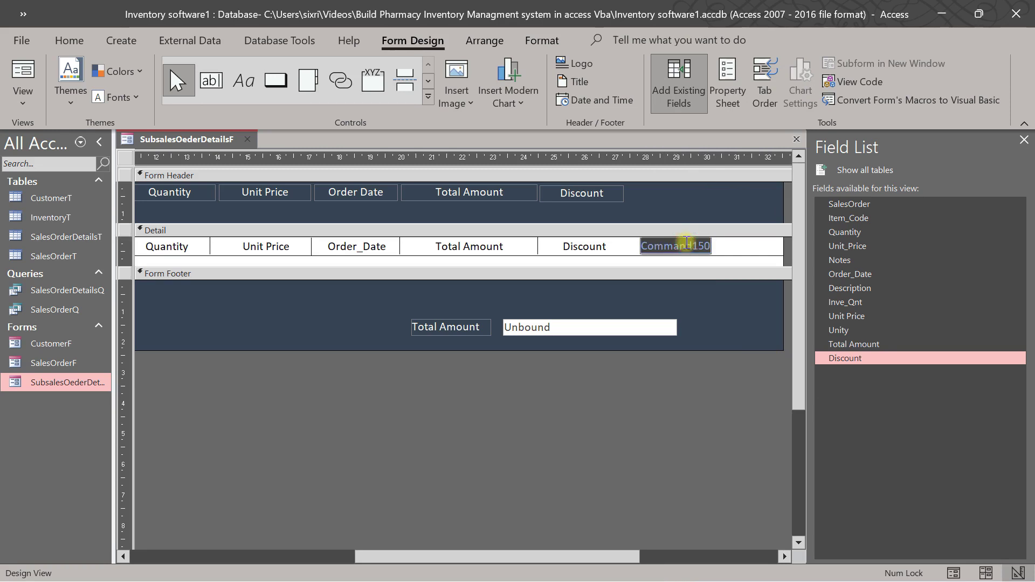
type("Re")
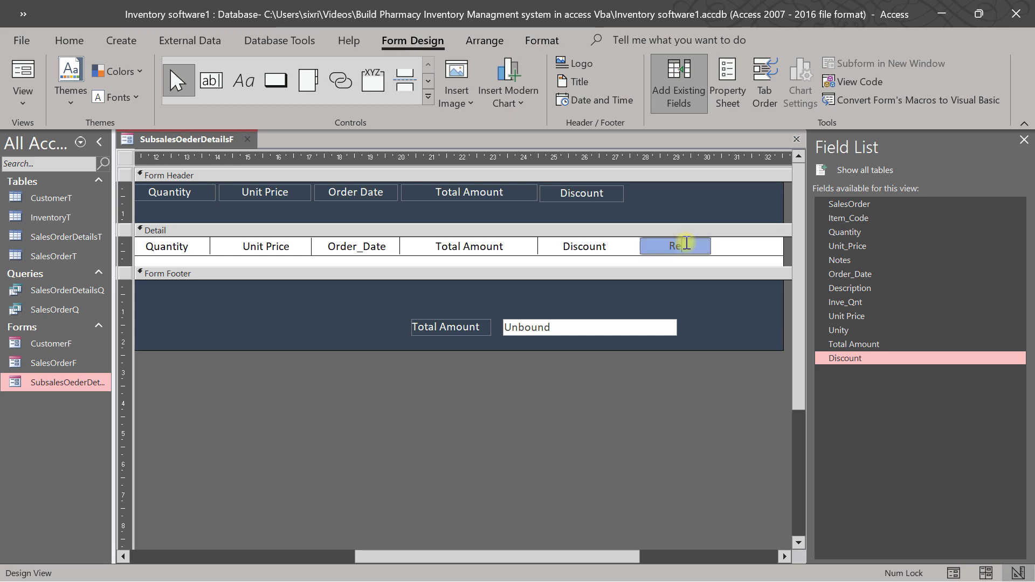
type("move")
- Set the Remove button's font colour to white
left_click(747, 246)
left_click(693, 246)
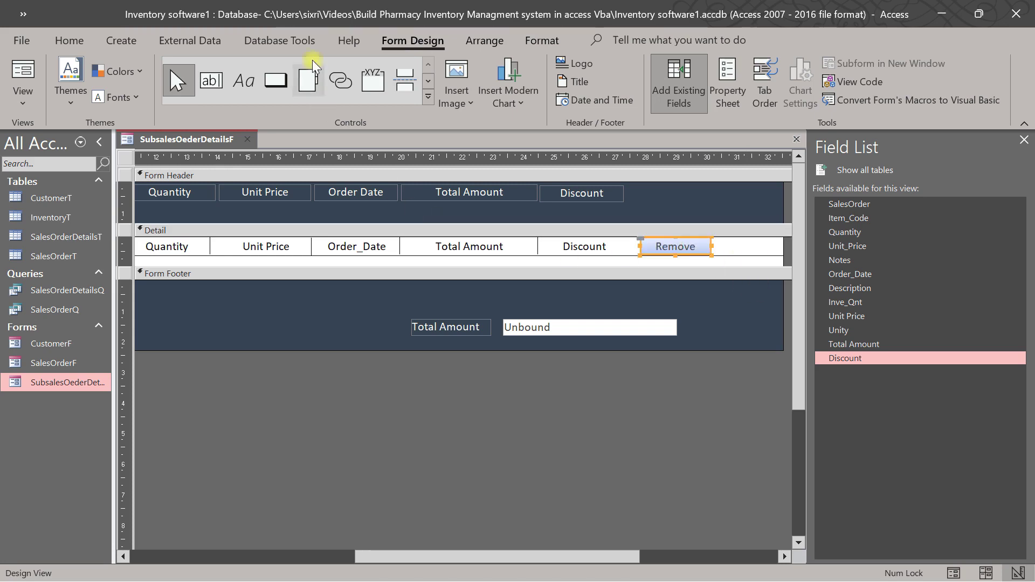
left_click(541, 41)
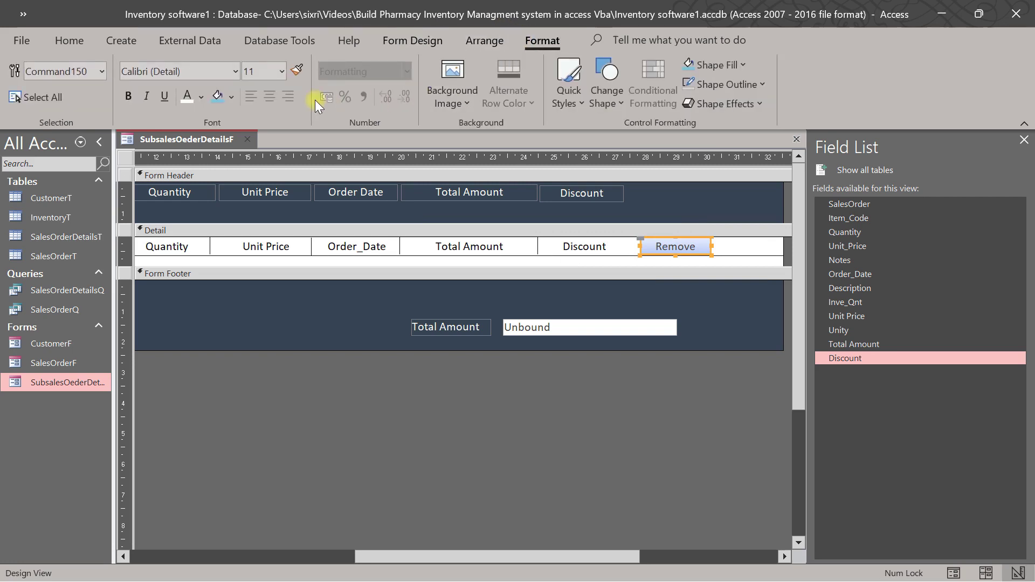
left_click(200, 97)
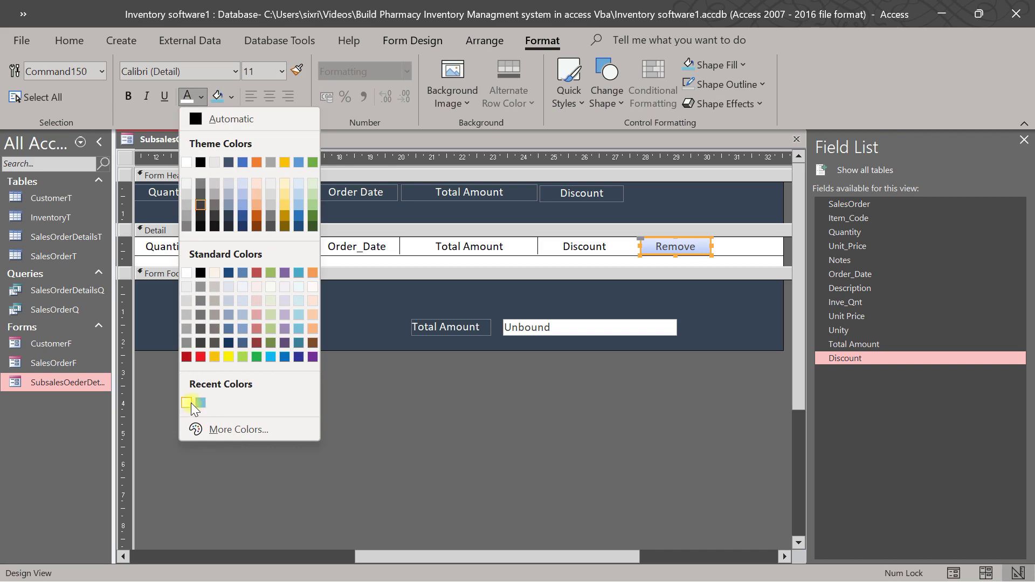
left_click(200, 403)
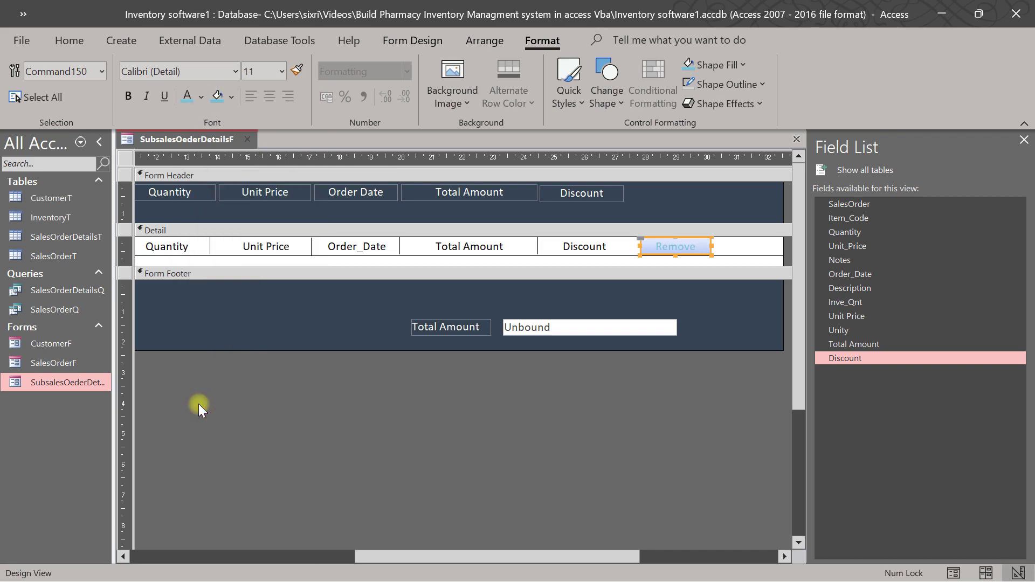
left_click(201, 97)
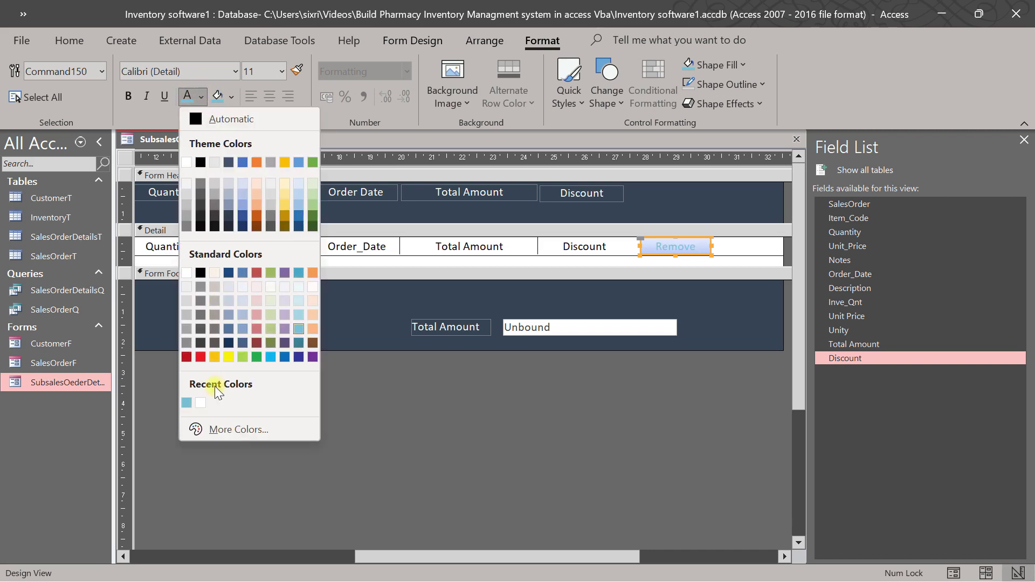
left_click(186, 272)
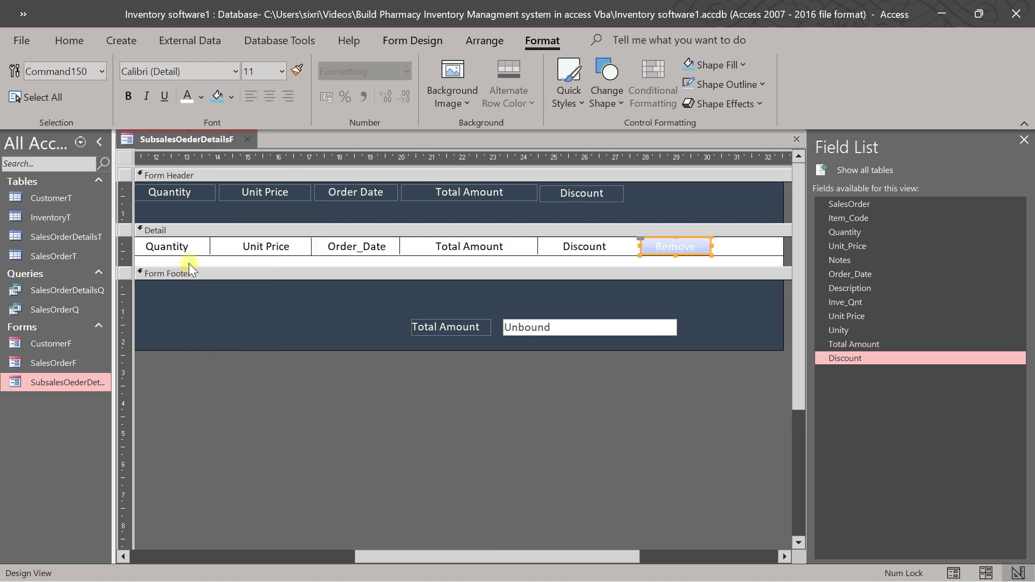
- Give the Remove button a light blue fill and bold caption
left_click(731, 64)
left_click(699, 327)
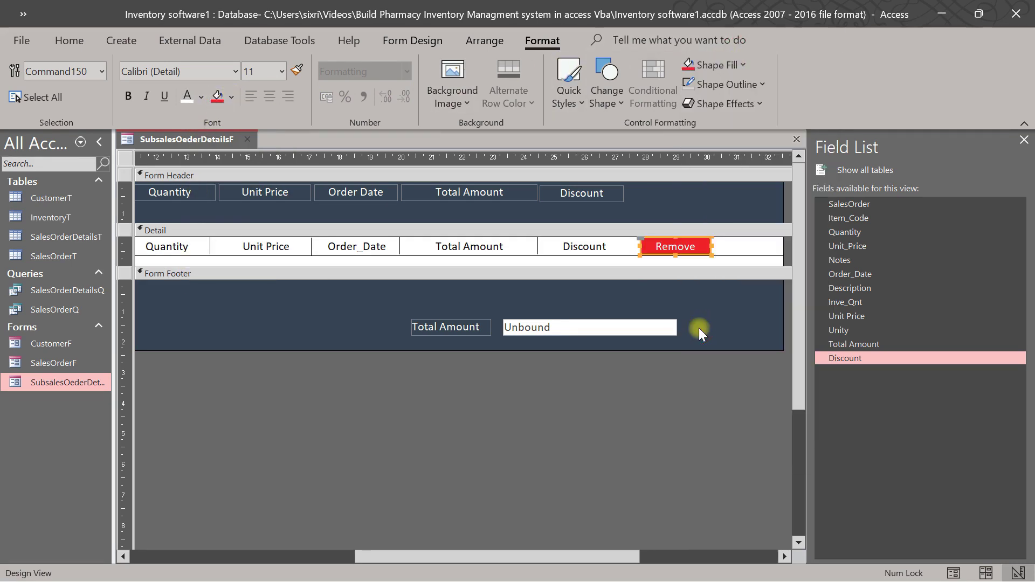
left_click(729, 67)
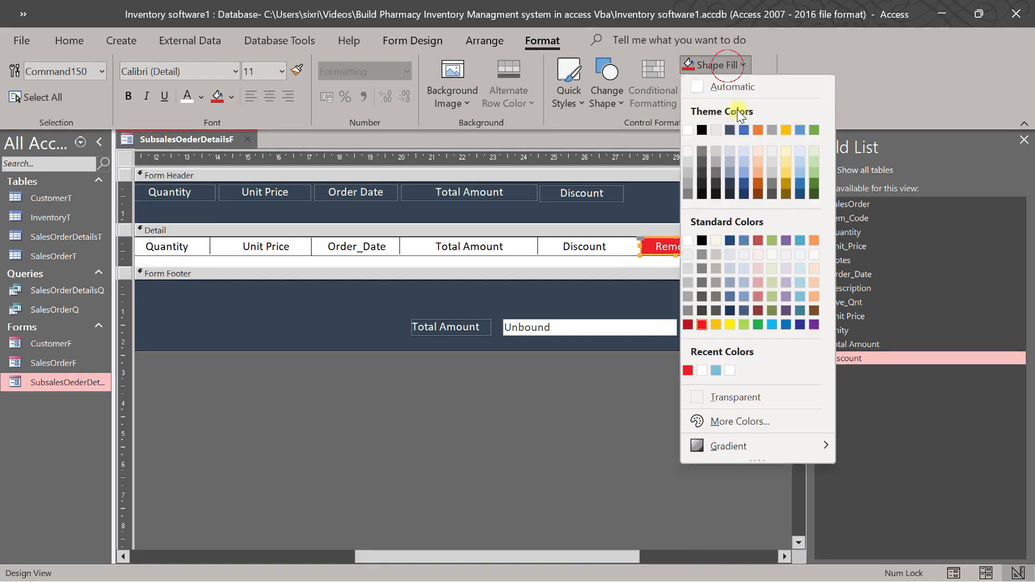
left_click(800, 310)
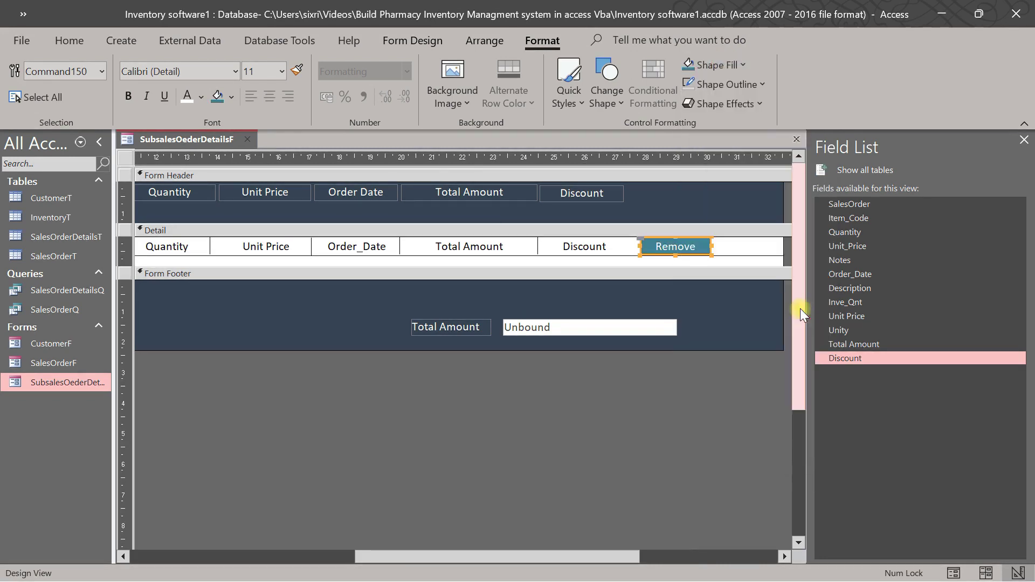
left_click(713, 67)
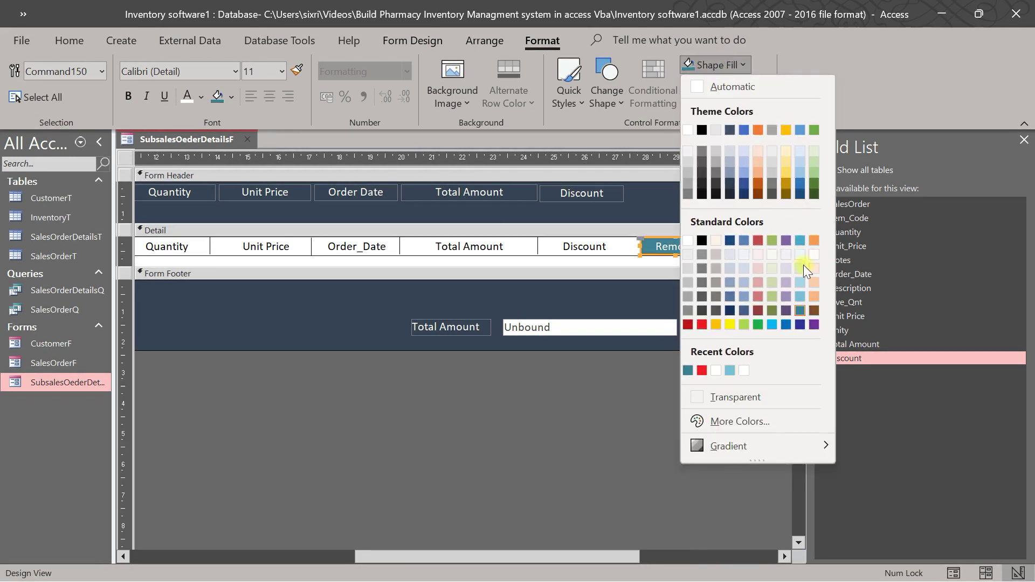
left_click(804, 300)
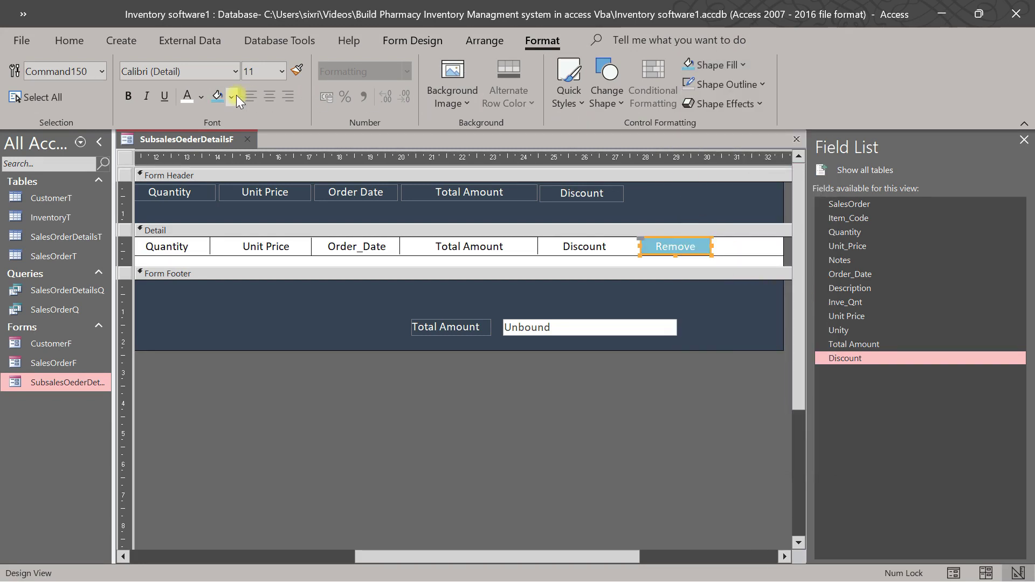
left_click(128, 96)
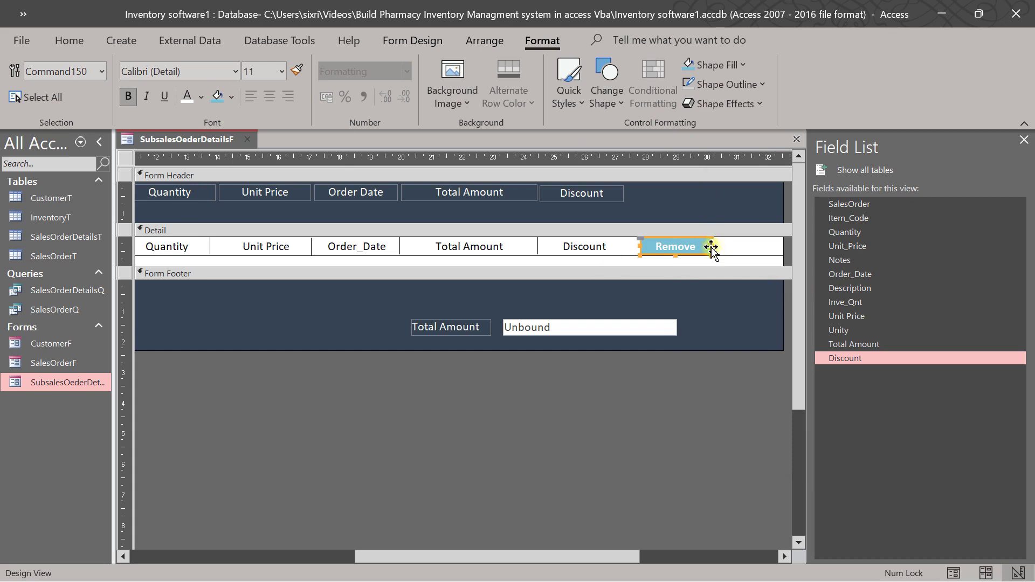
- Drag the section bars up to shorten the Form Header and Detail sections
left_click(693, 397)
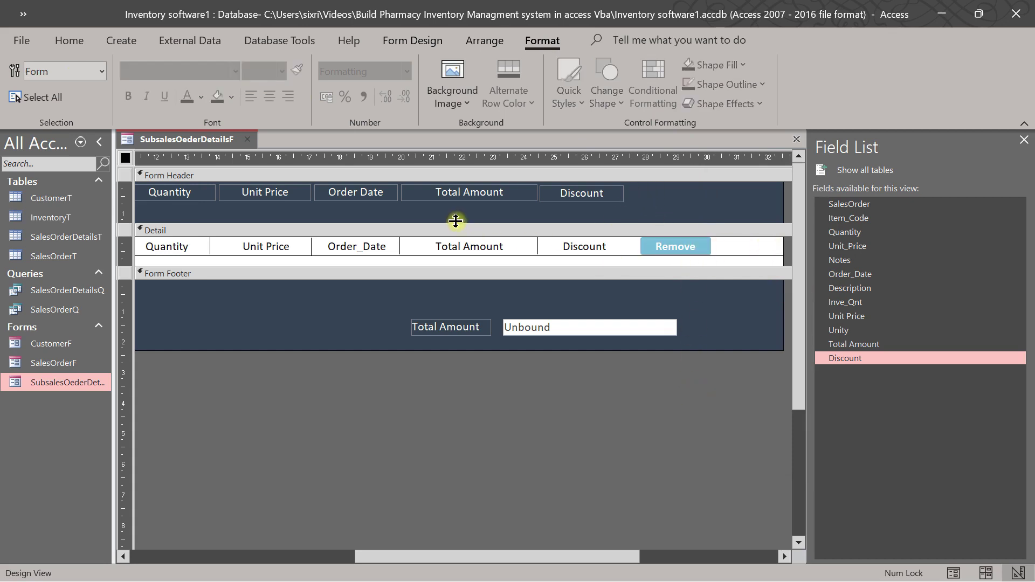
mouse_move(451, 220)
left_mouse_down()
mouse_move(451, 173)
mouse_move(452, 202)
left_mouse_up()
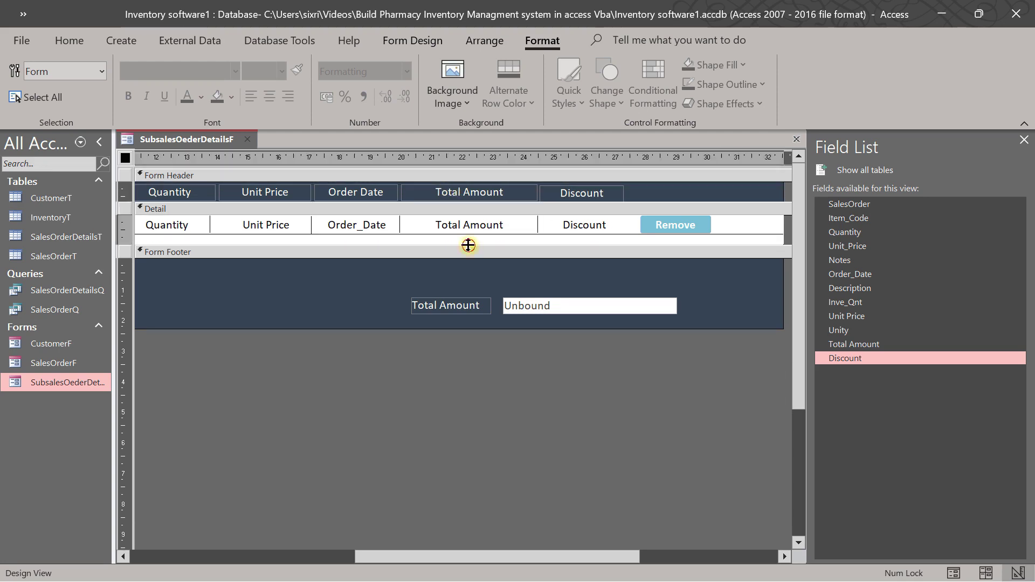
left_click_drag(469, 243, 468, 237)
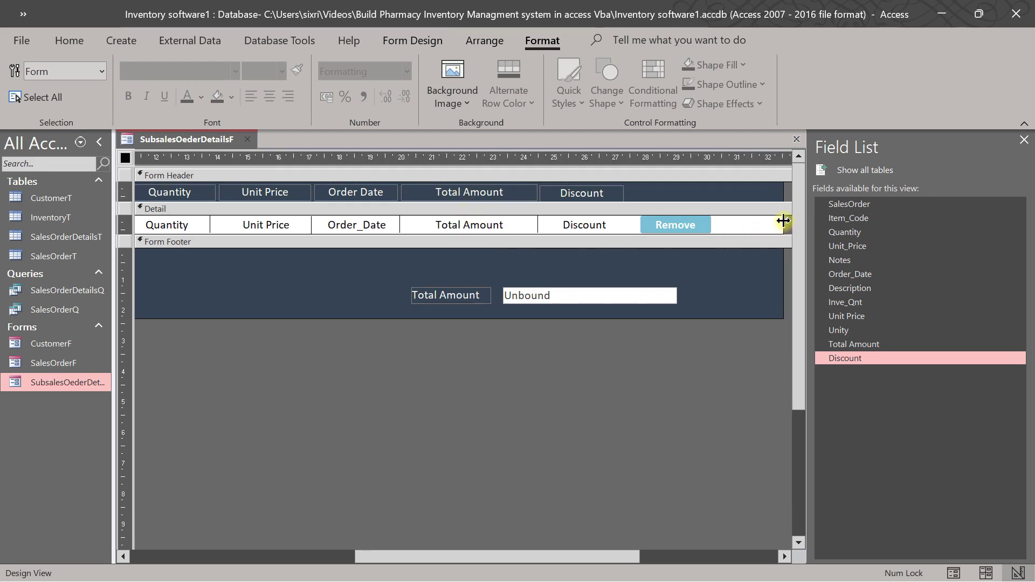
- Narrow the subform and adjust the Form Header height
left_click_drag(785, 225, 728, 231)
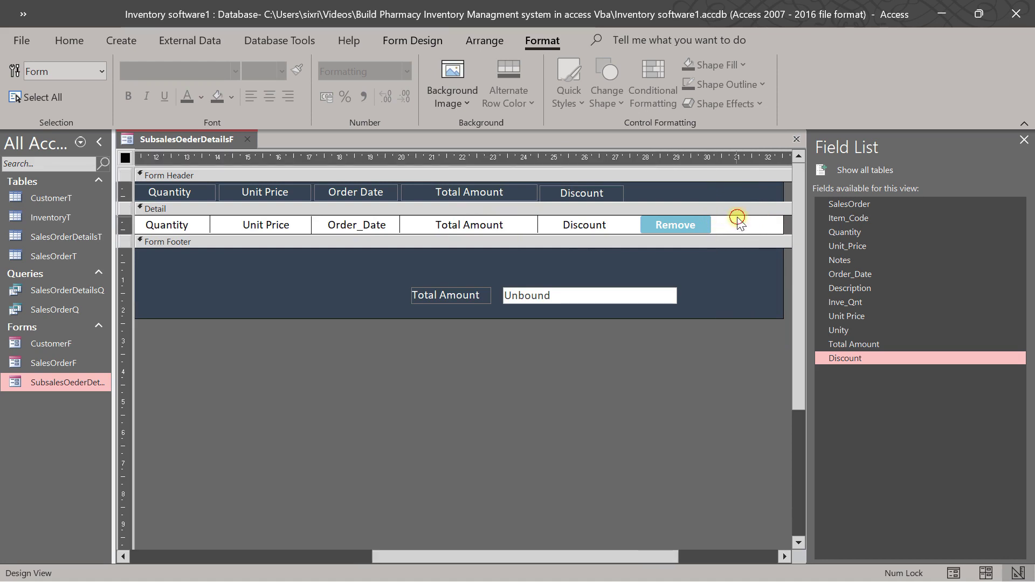
double_click(737, 219)
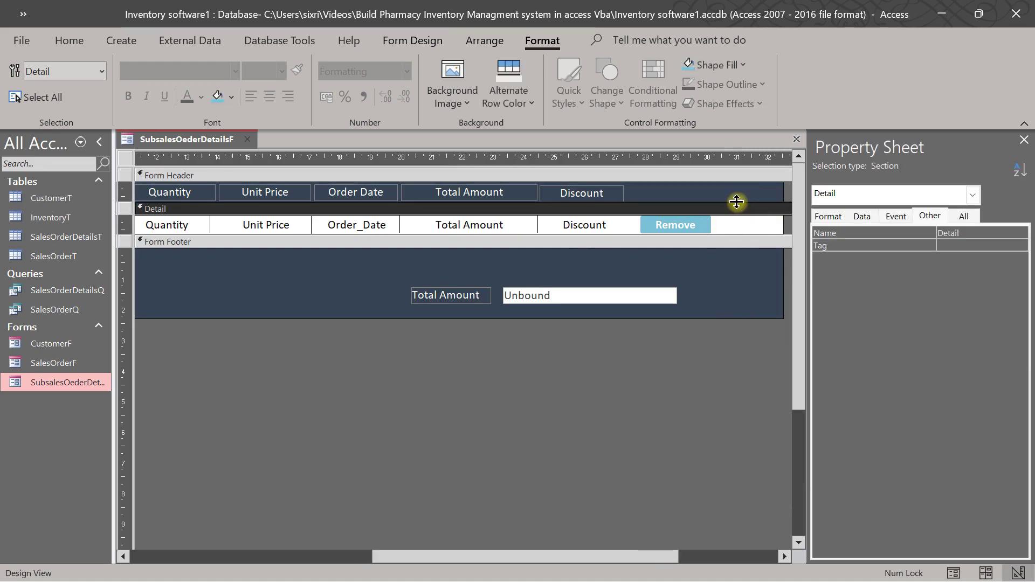
left_click_drag(737, 201, 742, 215)
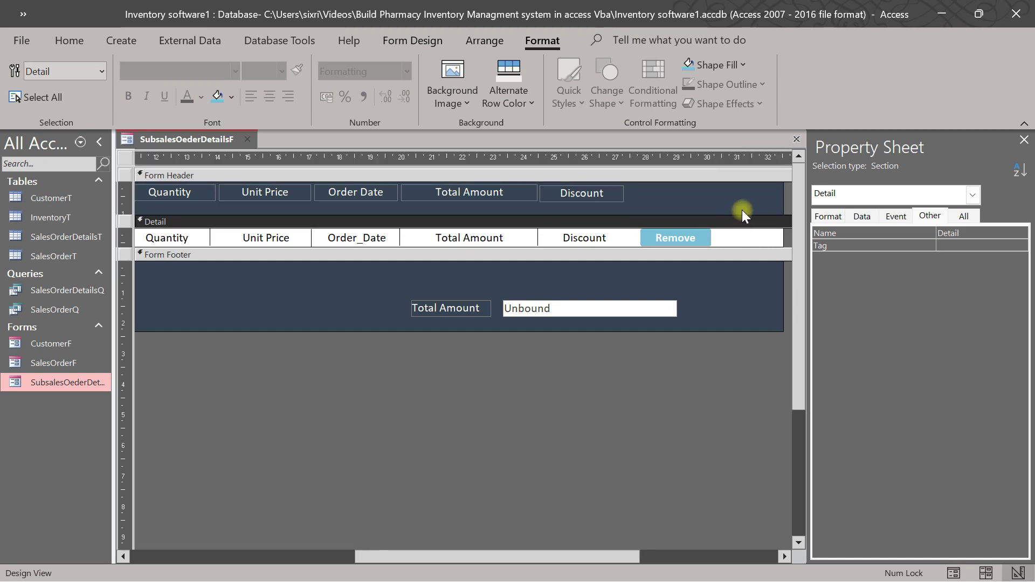
left_click(742, 211)
left_click(739, 211)
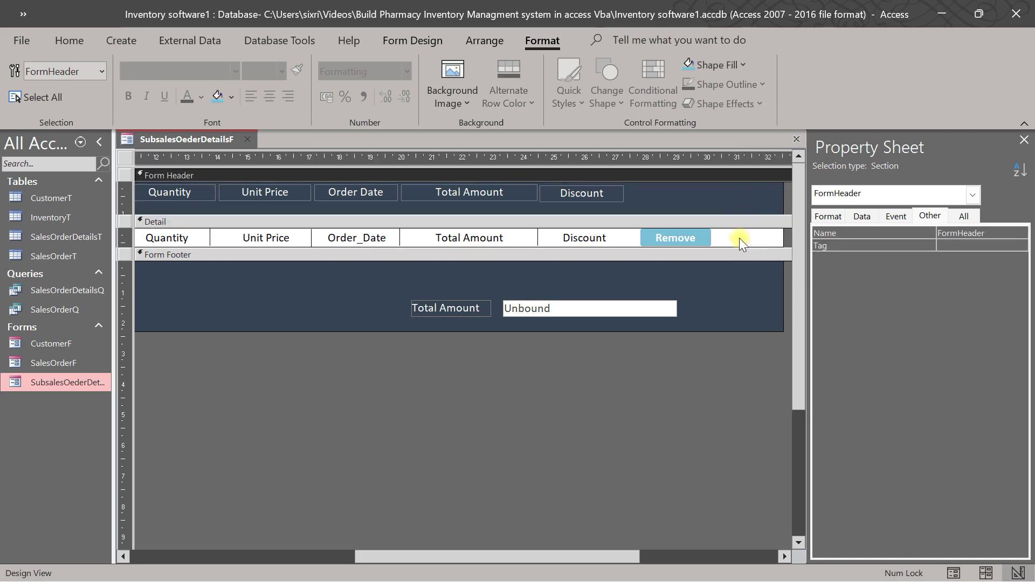
left_click(739, 244)
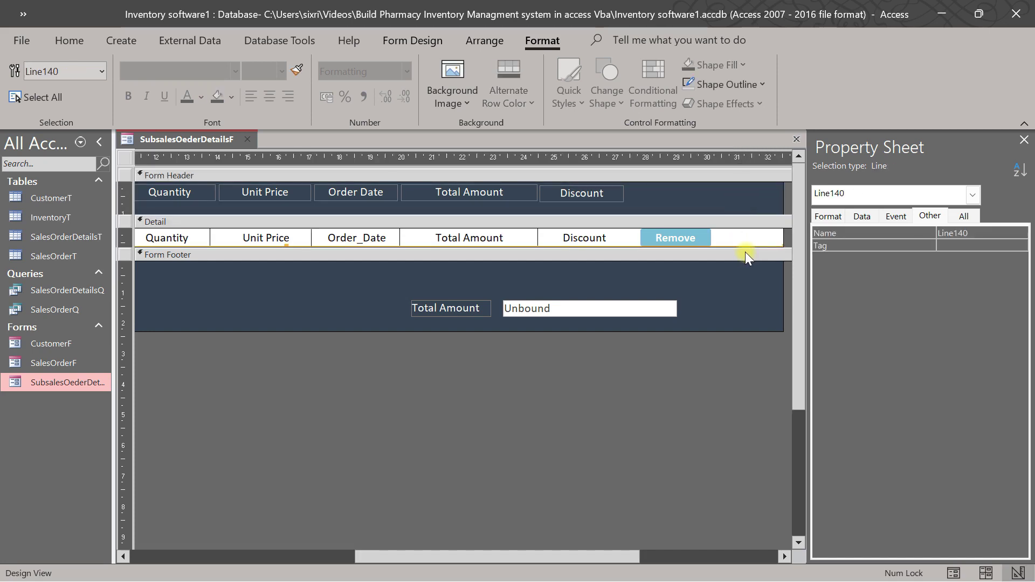
- Hide the Property Sheet and Navigation Pane to free design space
scroll(745, 251, "left", 6)
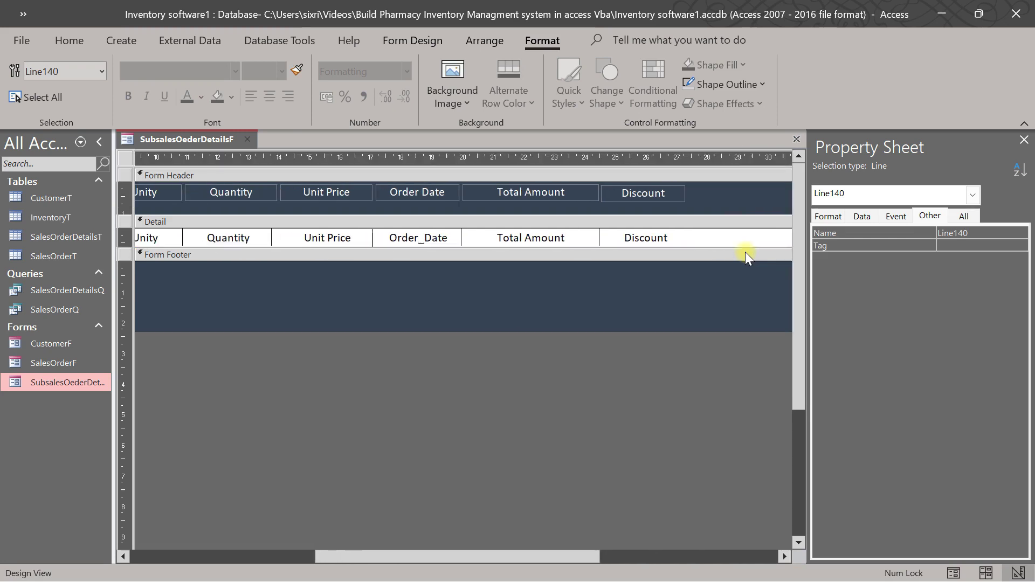
scroll(745, 251, "left", 2)
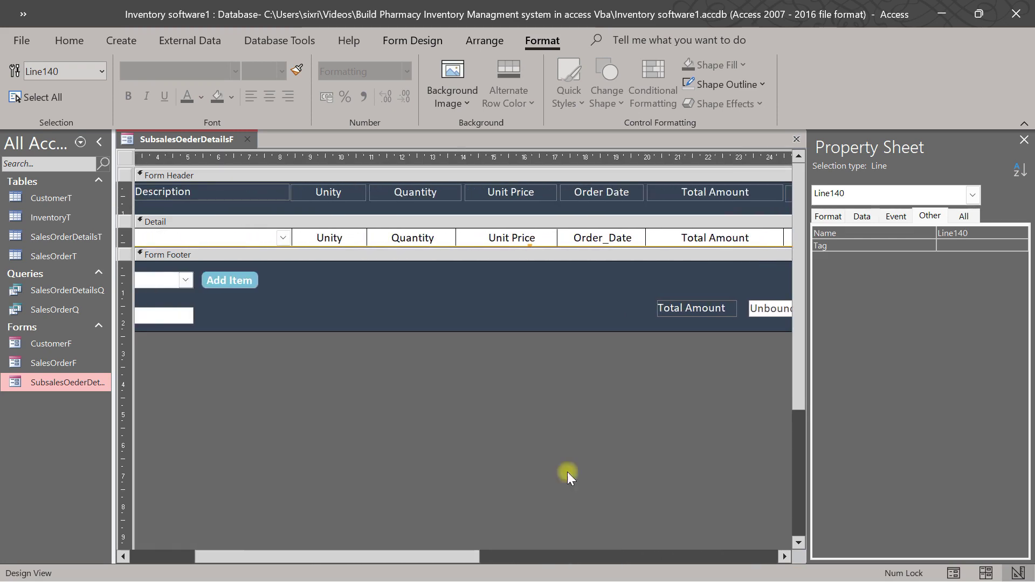
left_click_drag(396, 555, 667, 552)
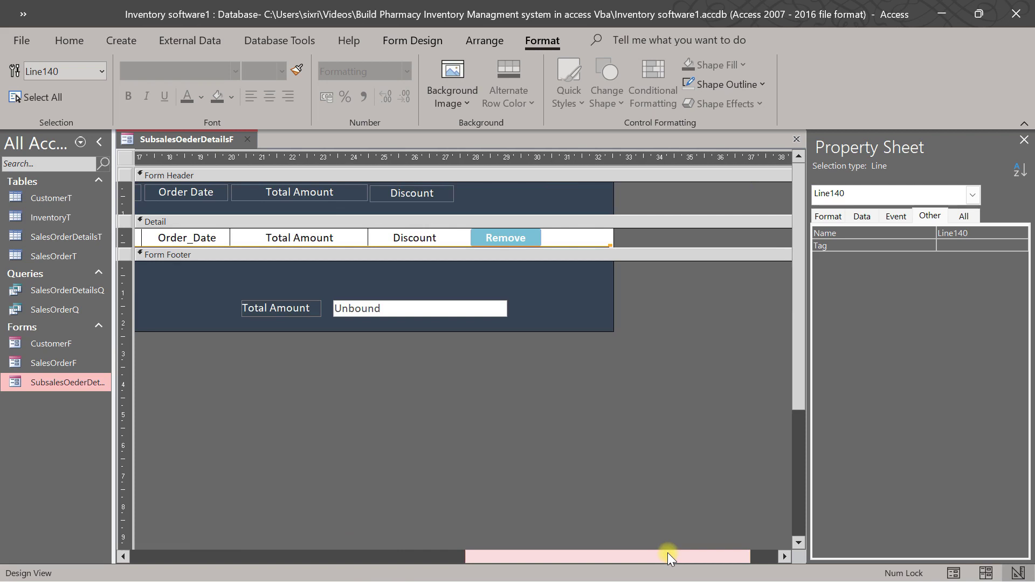
scroll(669, 552, "left", 10)
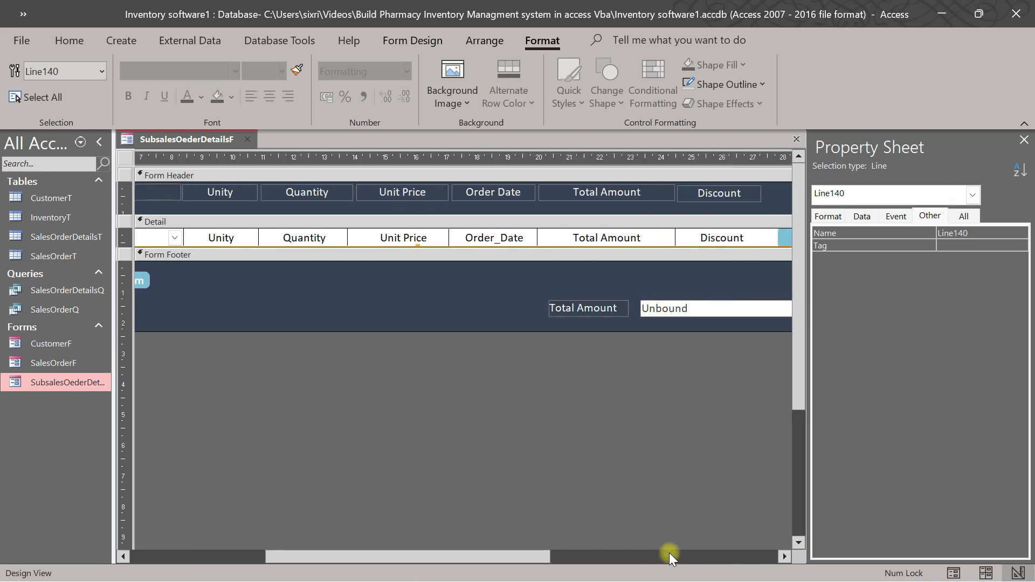
left_click_drag(483, 557, 659, 545)
left_click(1024, 139)
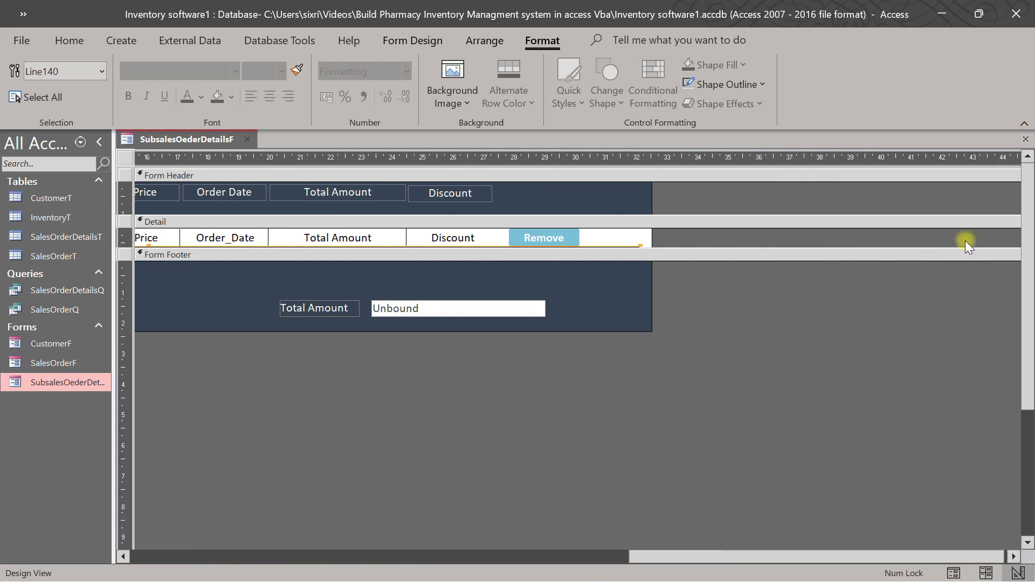
scroll(871, 355, "left", 9)
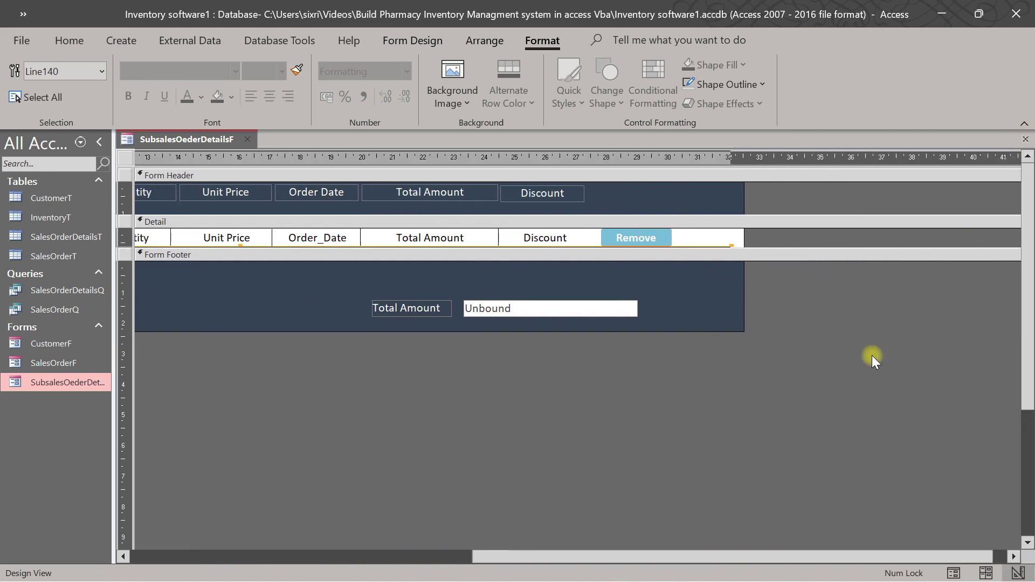
scroll(871, 355, "left", 6)
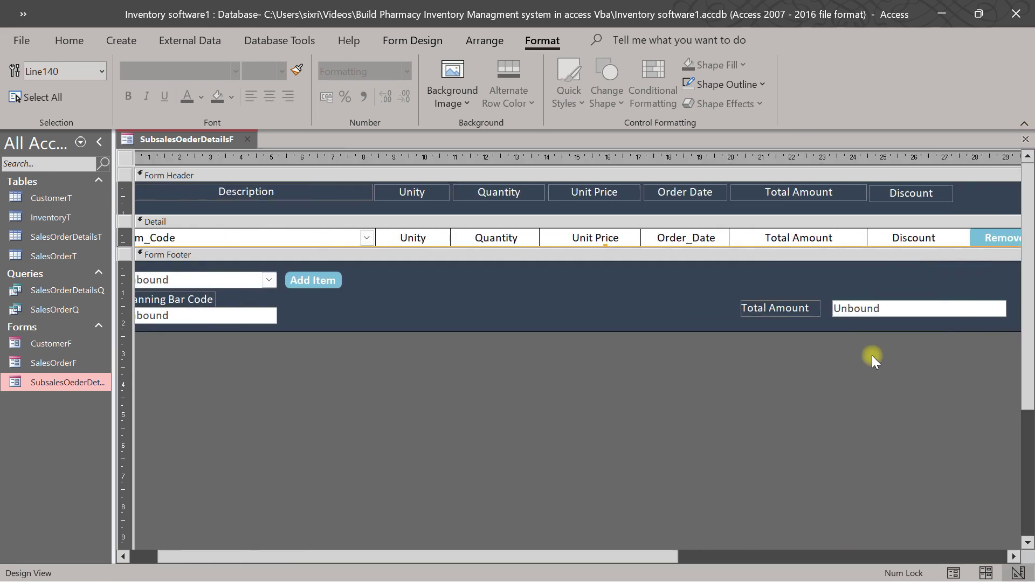
left_click(98, 141)
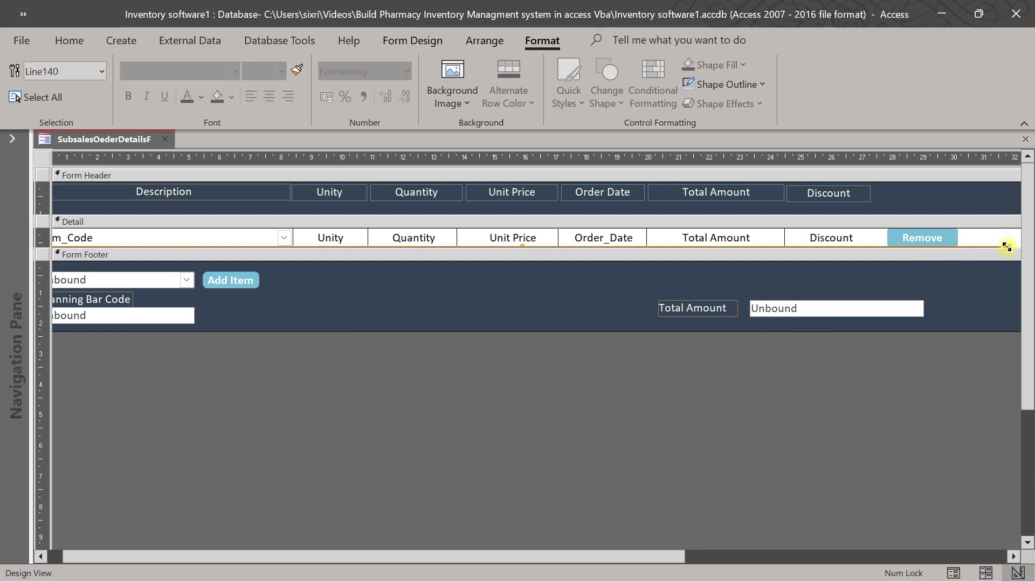
- Pull the form's right edge in just past the Remove buttons and close the subform
left_click_drag(577, 555, 780, 521)
left_click_drag(826, 196, 766, 199)
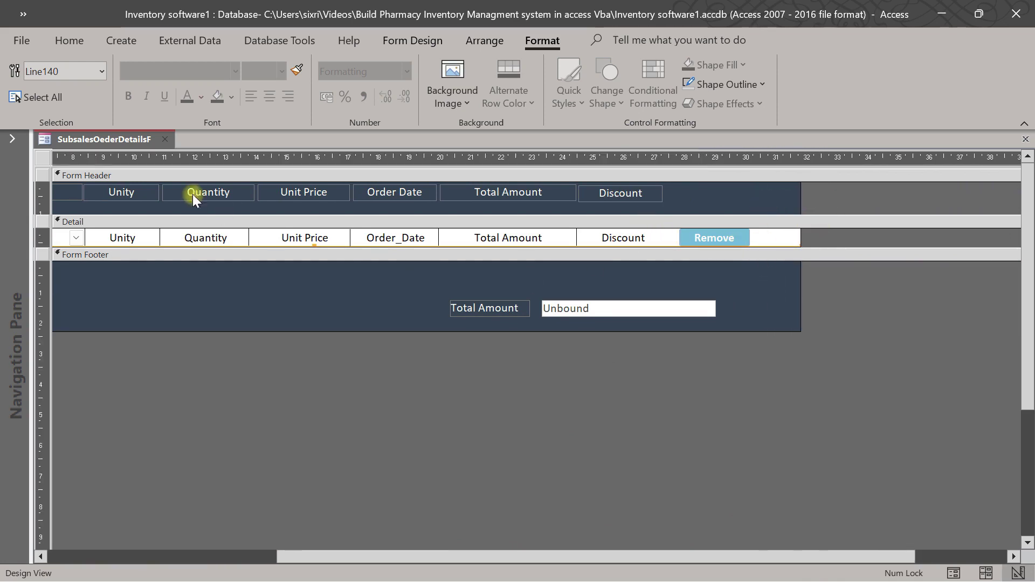
right_click(142, 140)
left_click(156, 152)
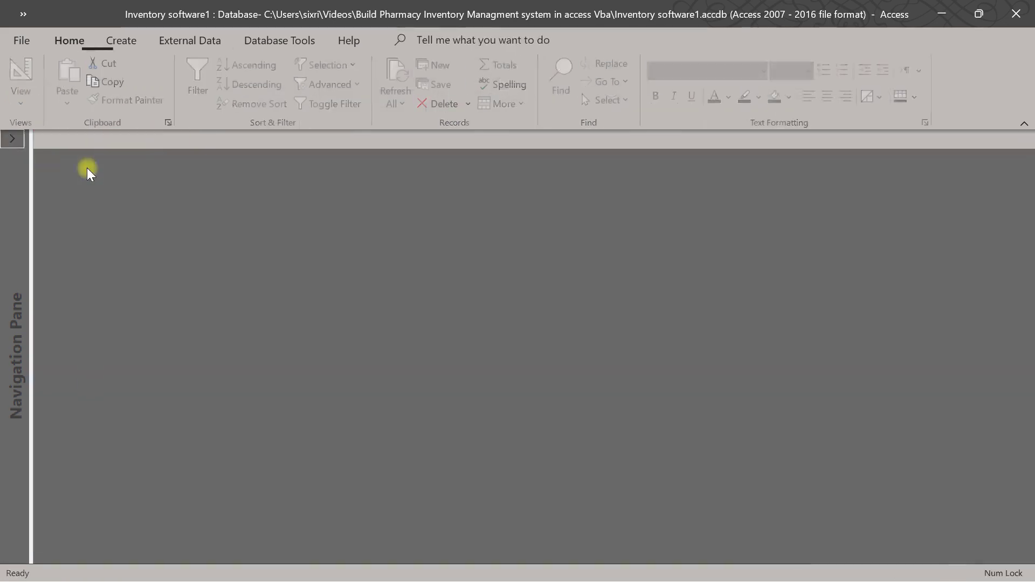
- Open SalesOrderF in Form View to check the Discount column, then switch to Design View
left_click(12, 139)
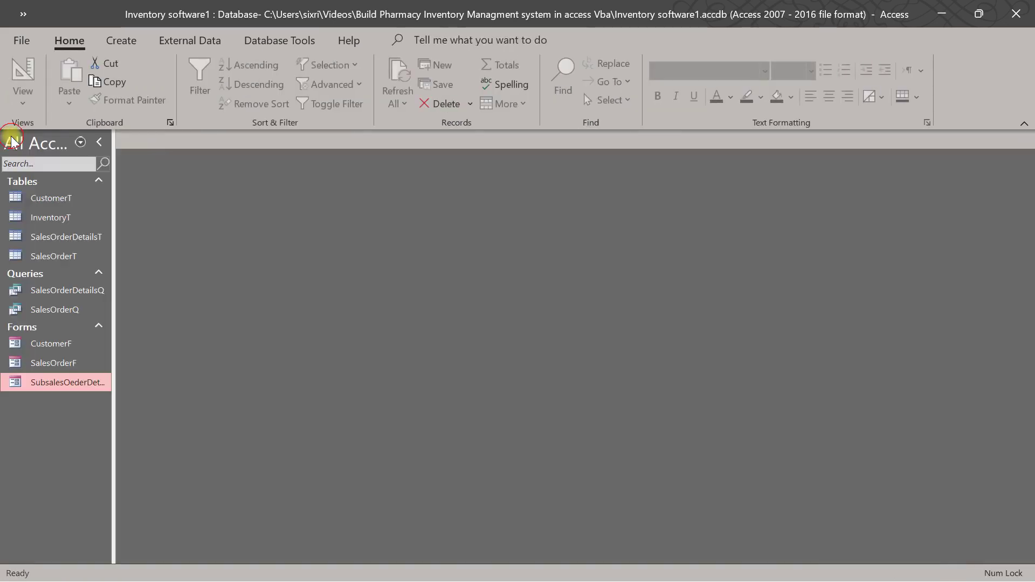
double_click(70, 362)
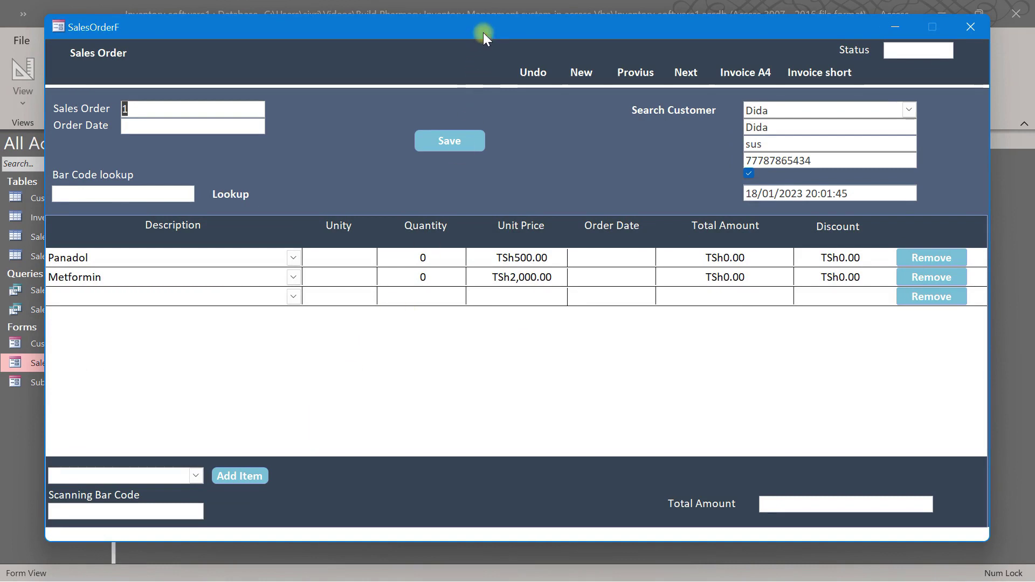
left_click_drag(483, 33, 509, 28)
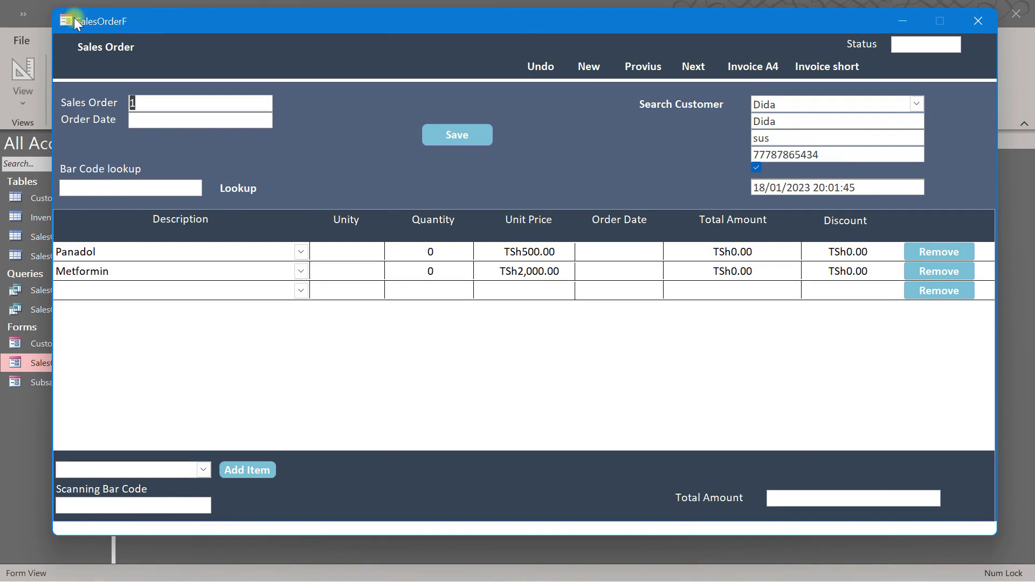
right_click(239, 22)
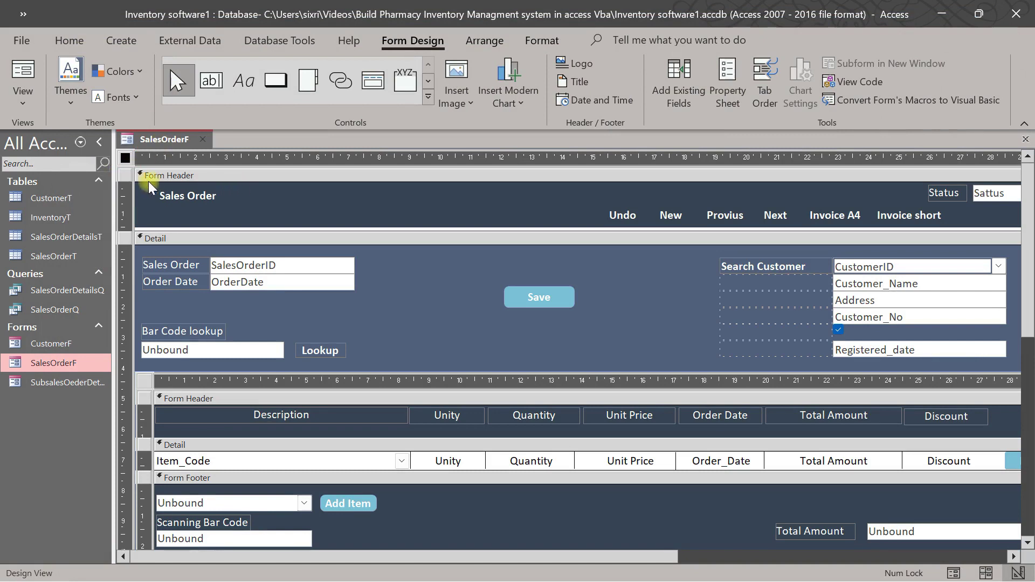
- Set SalesOrderF's On Load event to [Event Procedure] and open its Form_Load code
double_click(128, 158)
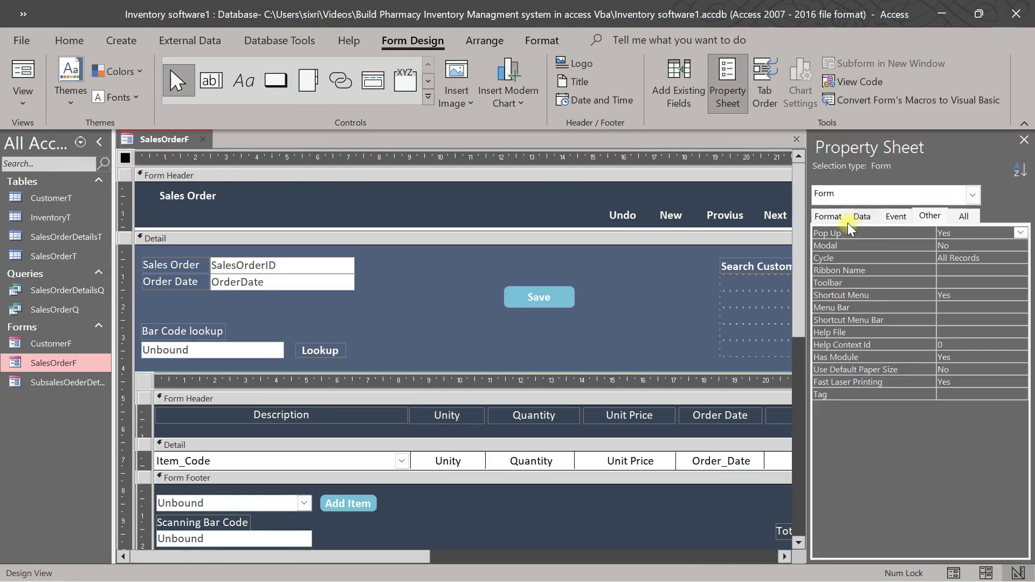
left_click(896, 217)
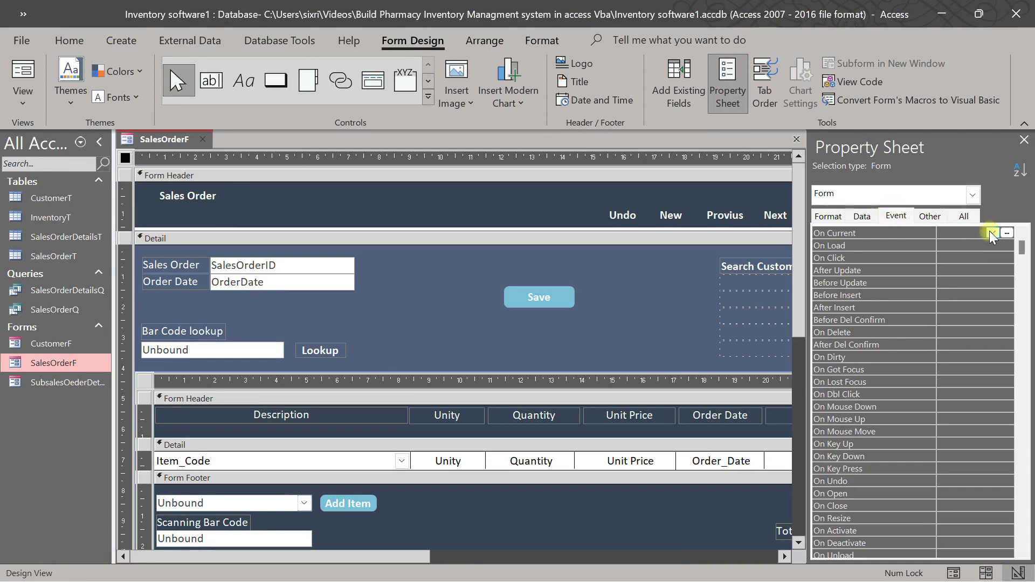
left_click(951, 245)
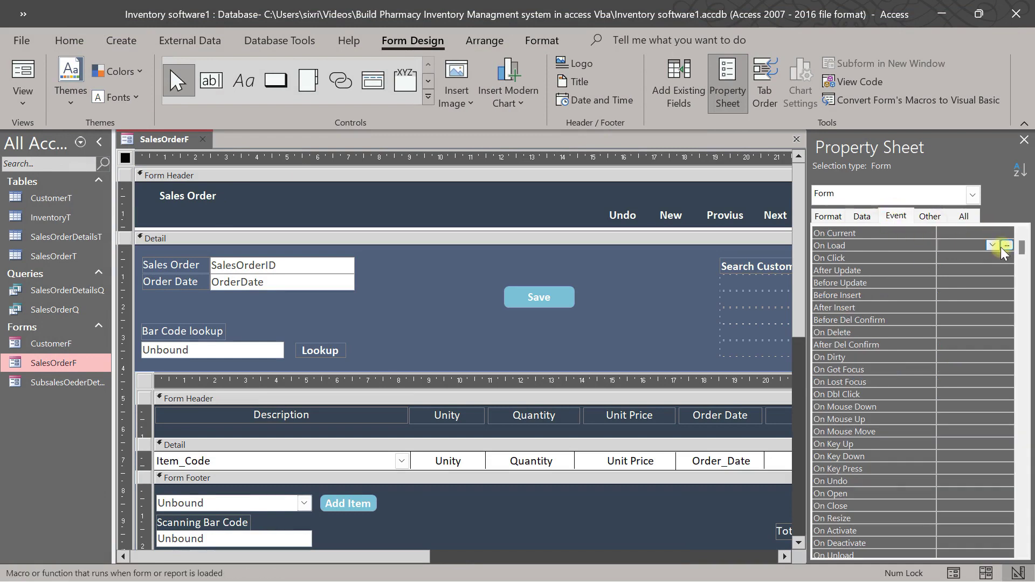
left_click(992, 246)
left_click(991, 258)
left_click(1007, 245)
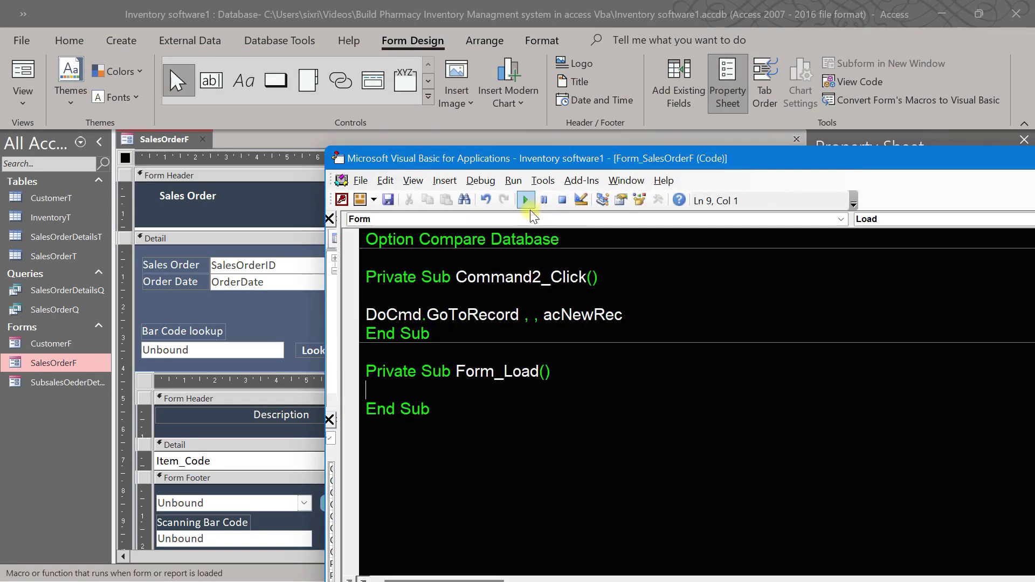
- Add the line Me.Caption = "Sales Order" inside the Form_Load procedure
left_click_drag(541, 162, 416, 65)
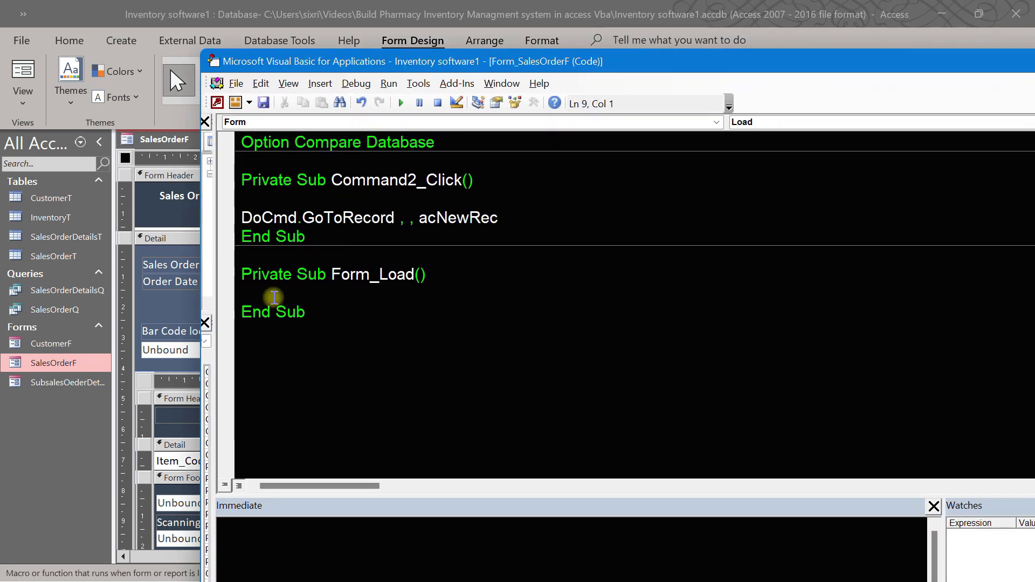
key("Return")
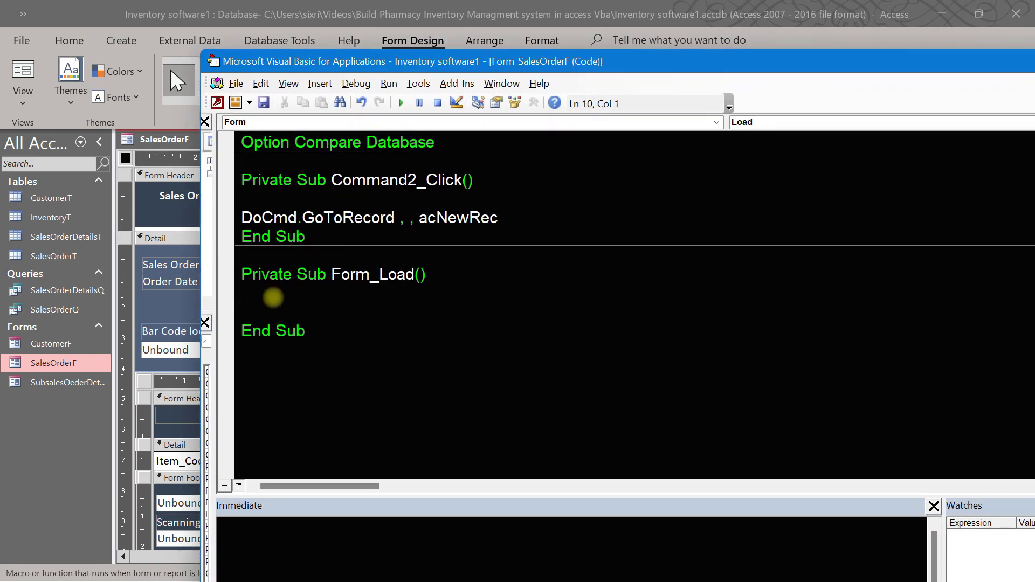
key("Return")
key("Up")
key("Tab")
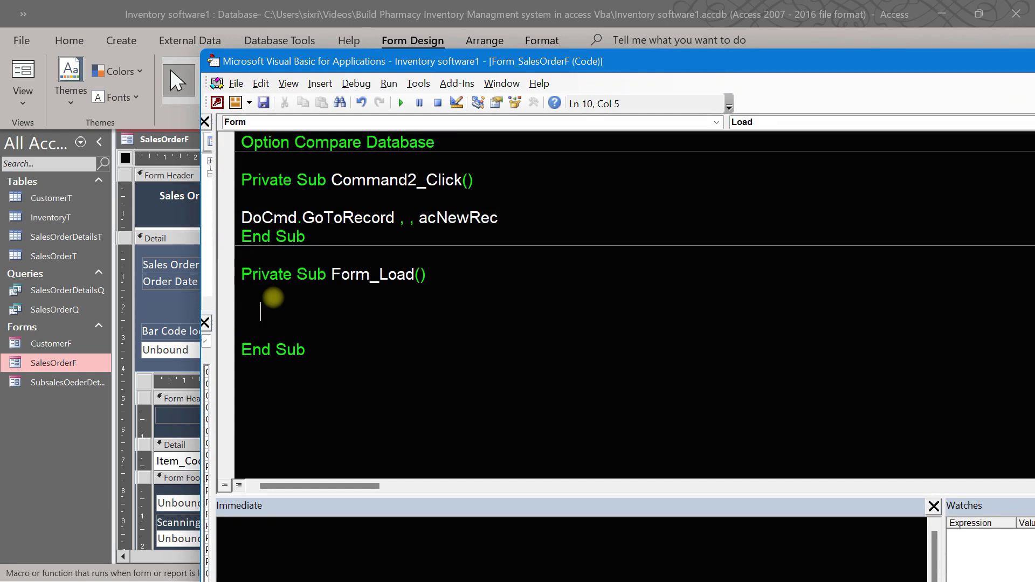
type("Me.")
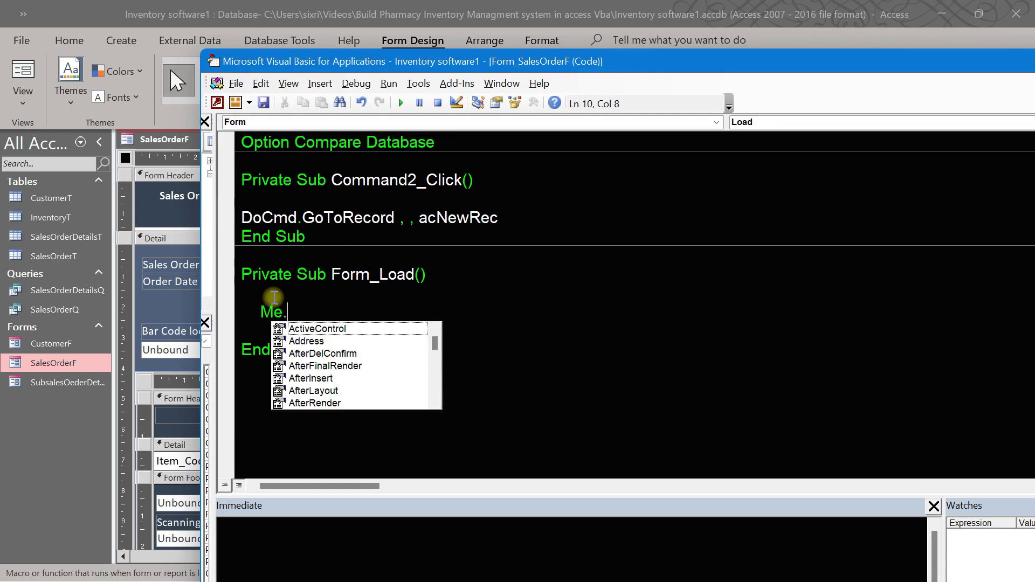
type("capt")
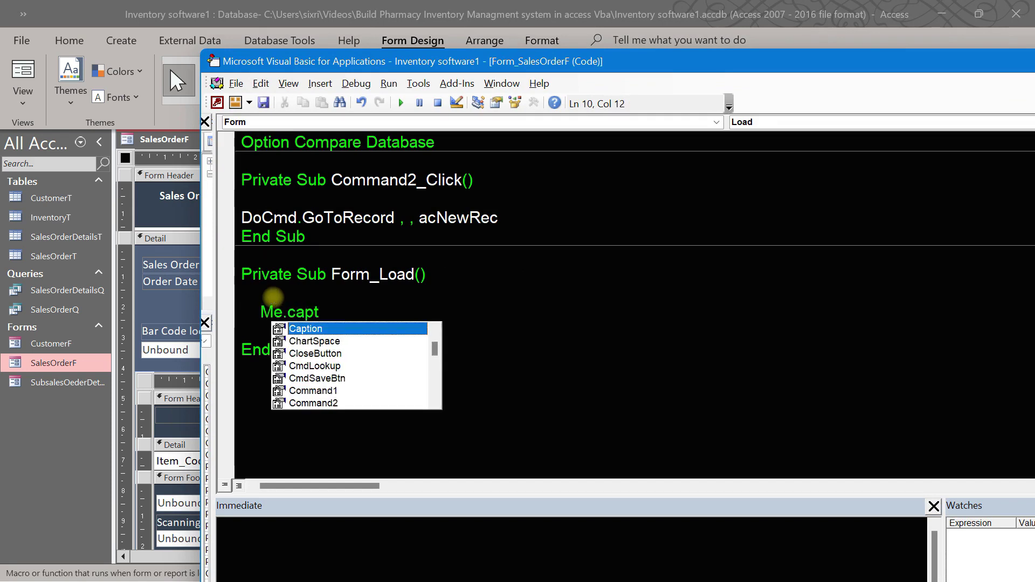
key("Tab")
type("=")
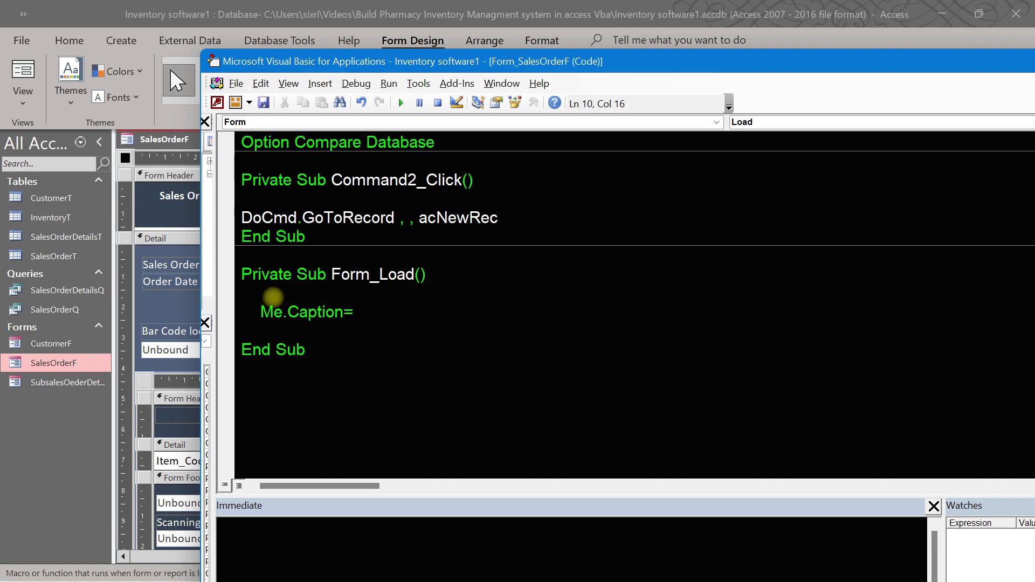
type("\"")
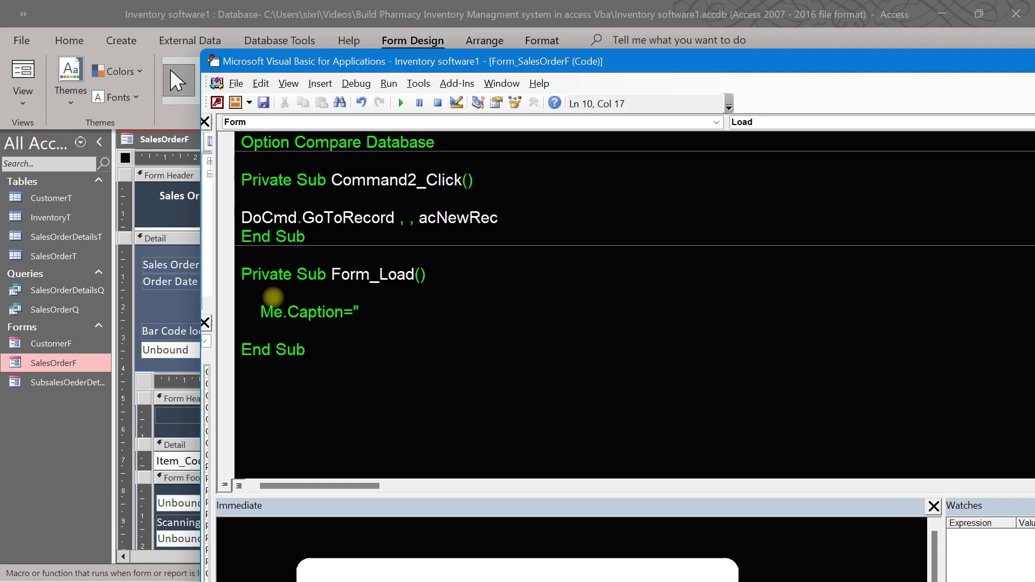
type("D")
key("BackSpace")
type("Sale")
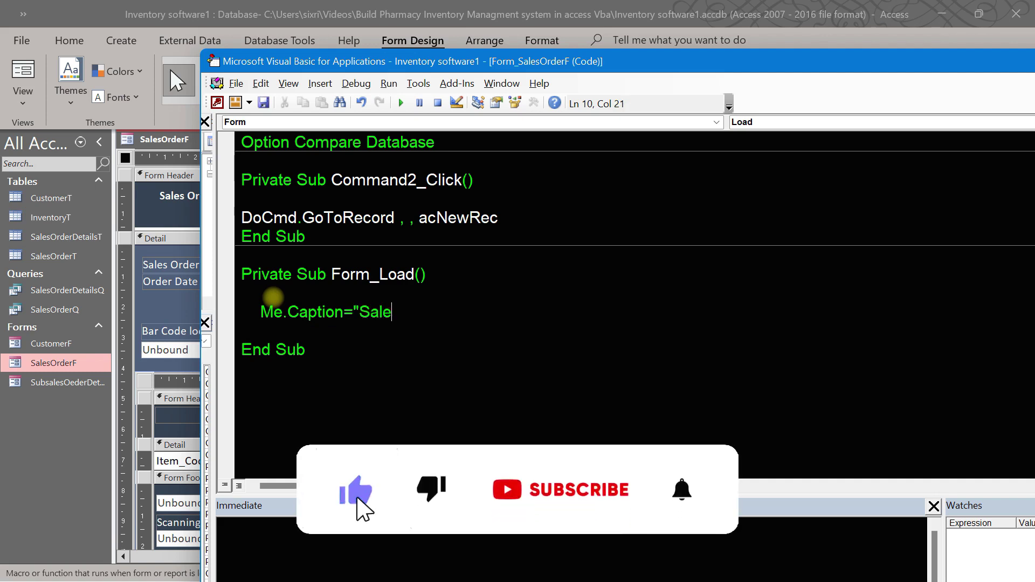
type("s O")
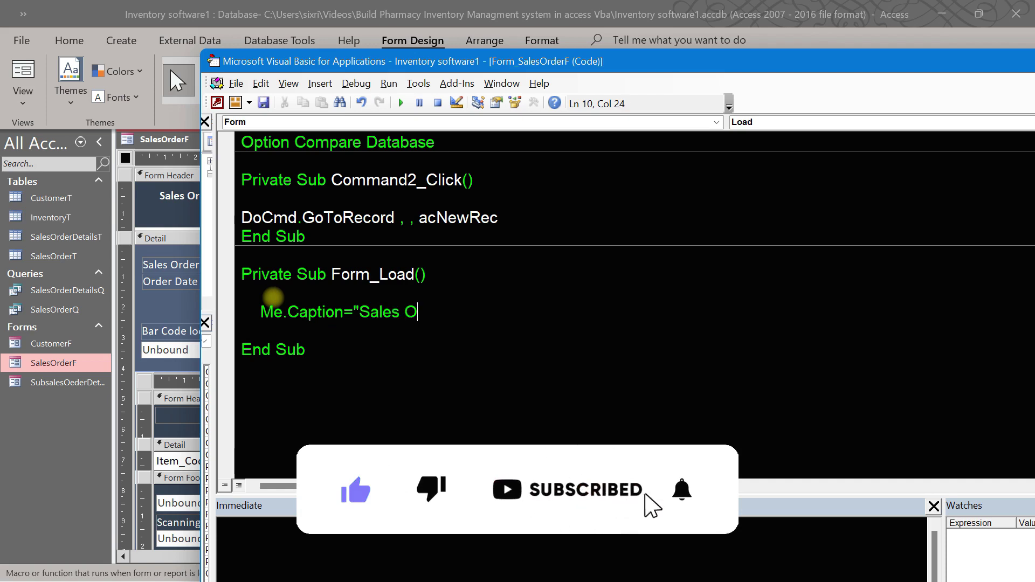
type("rder\"")
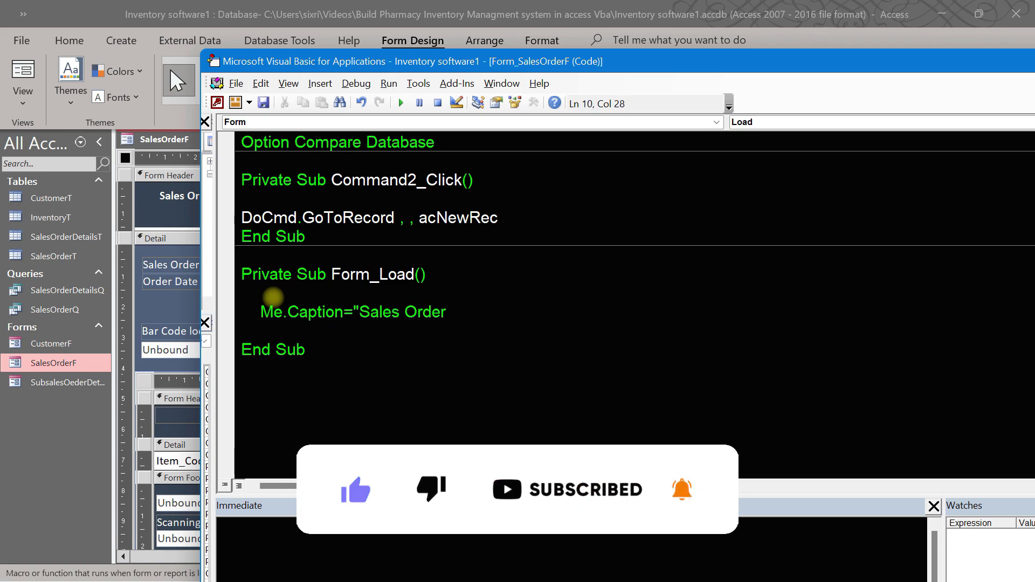
- Compile the form's code with Debug > Compile
left_click(351, 402)
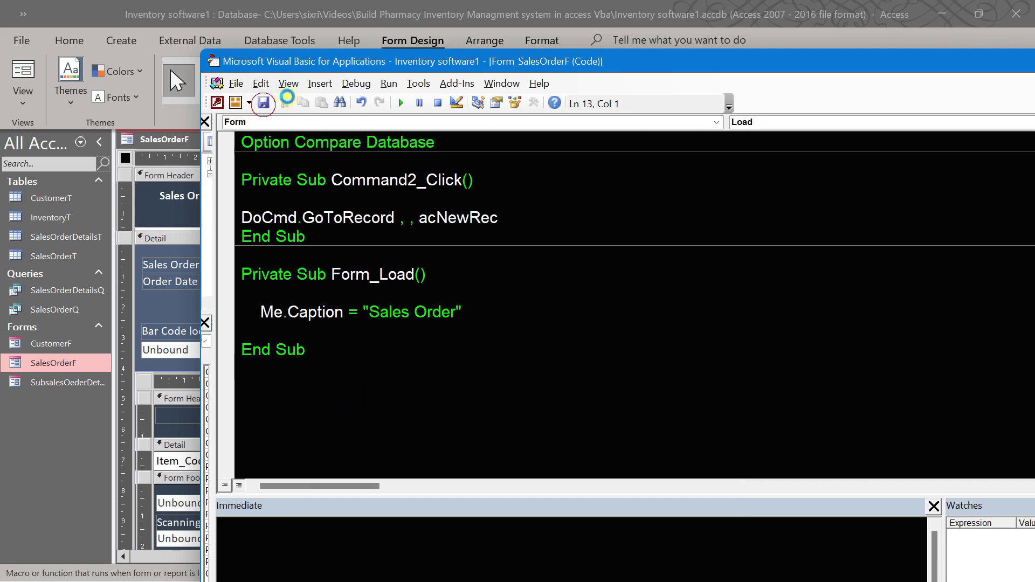
left_click(355, 84)
left_click(370, 101)
- Close the VBA editor and run SalesOrderF in Form View to check its 'Sales Order' title
left_click_drag(1006, 65, 711, 64)
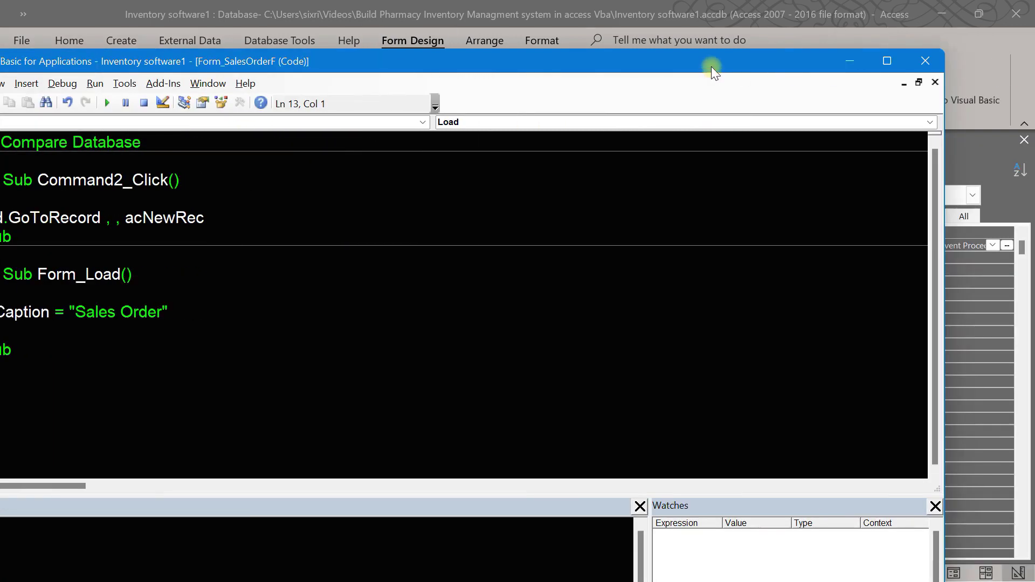
left_click(923, 59)
right_click(162, 139)
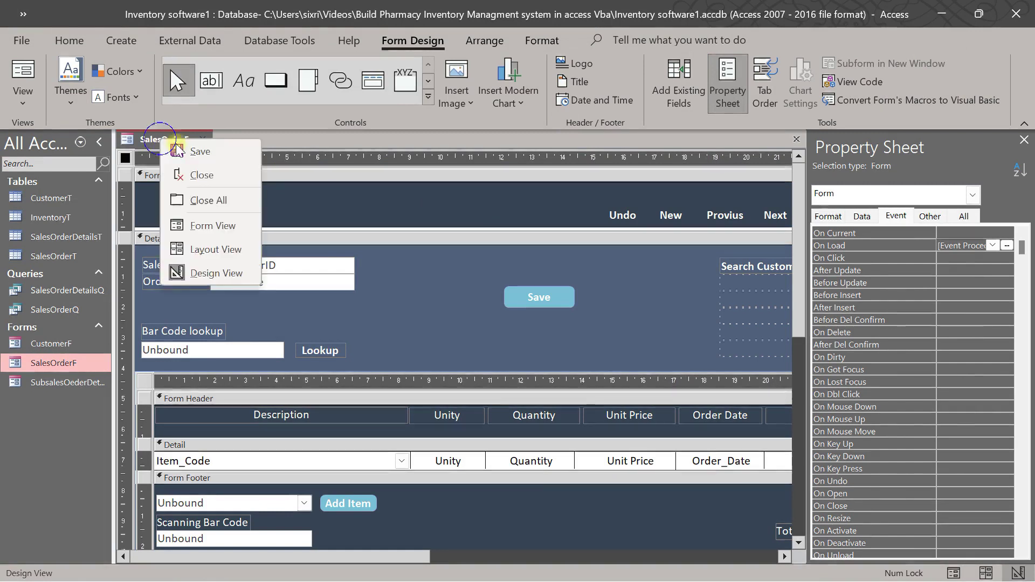
left_click(469, 300)
left_click(954, 573)
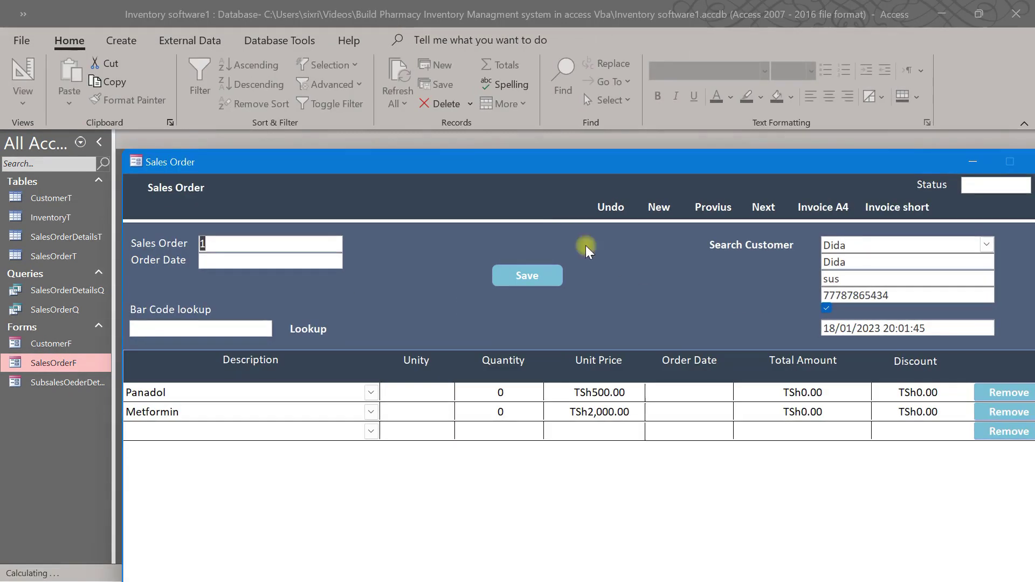
left_click_drag(546, 157, 445, 32)
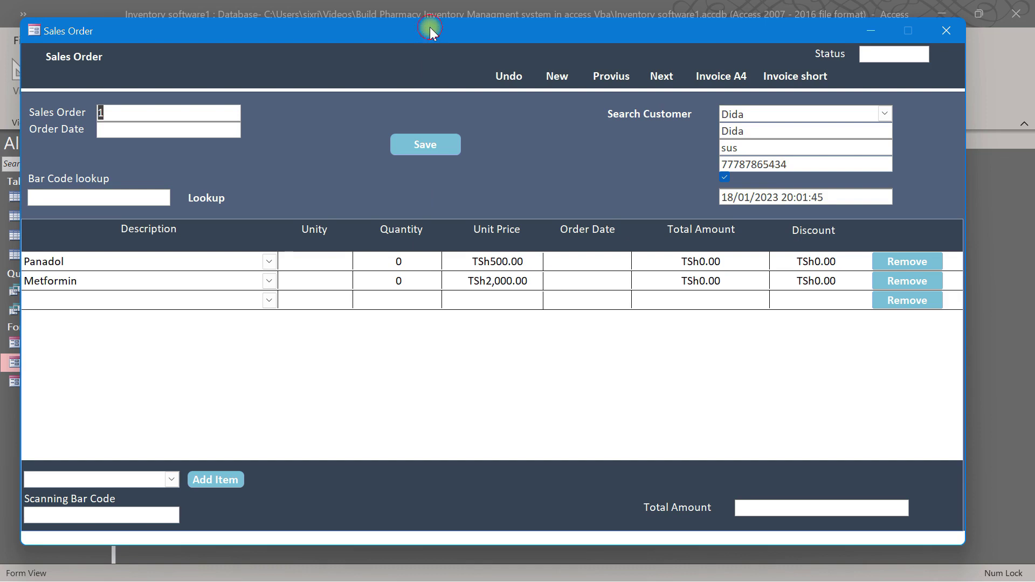
mouse_move(428, 28)
left_mouse_down()
mouse_move(464, 16)
mouse_move(441, 14)
left_mouse_up()
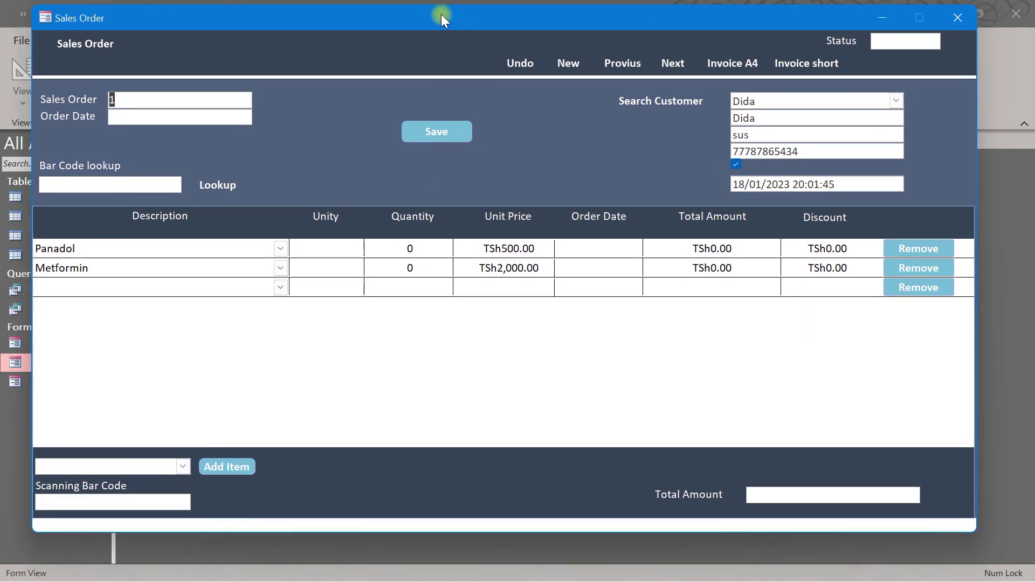